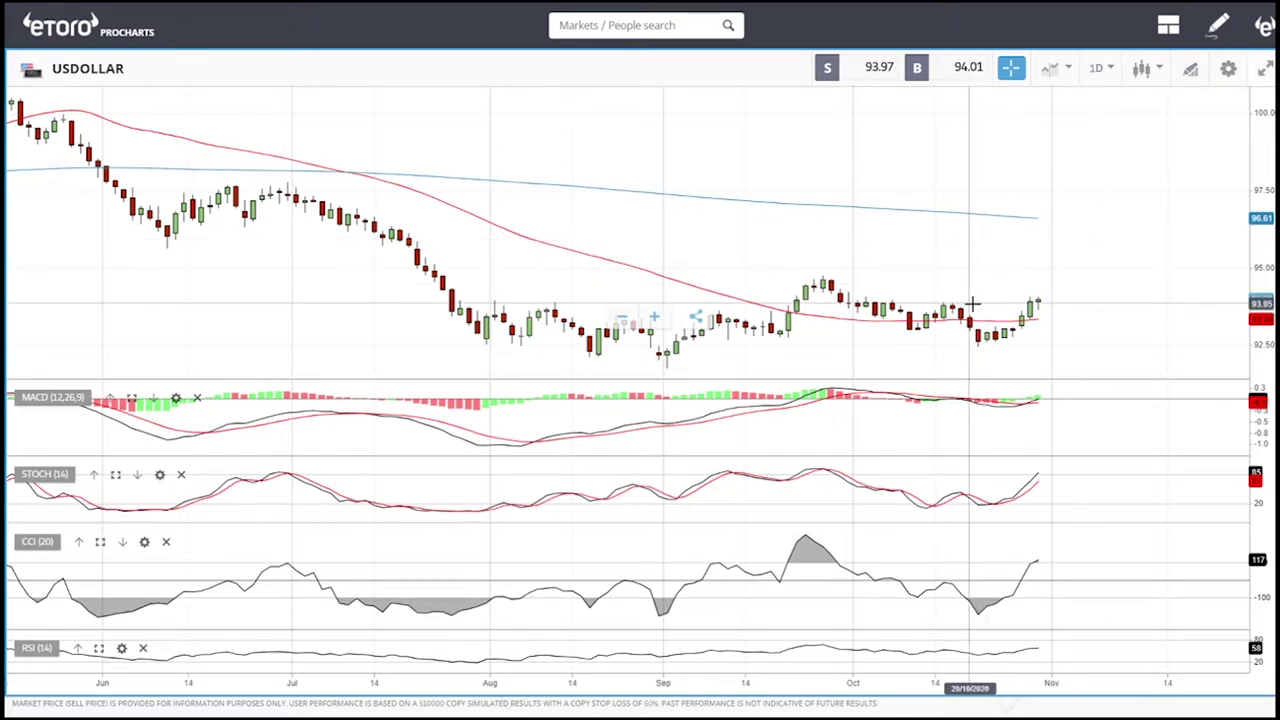
Pick the Horizontal drawing tool to mark a level near 94.78 on the USDOLLAR chart
click(1190, 68)
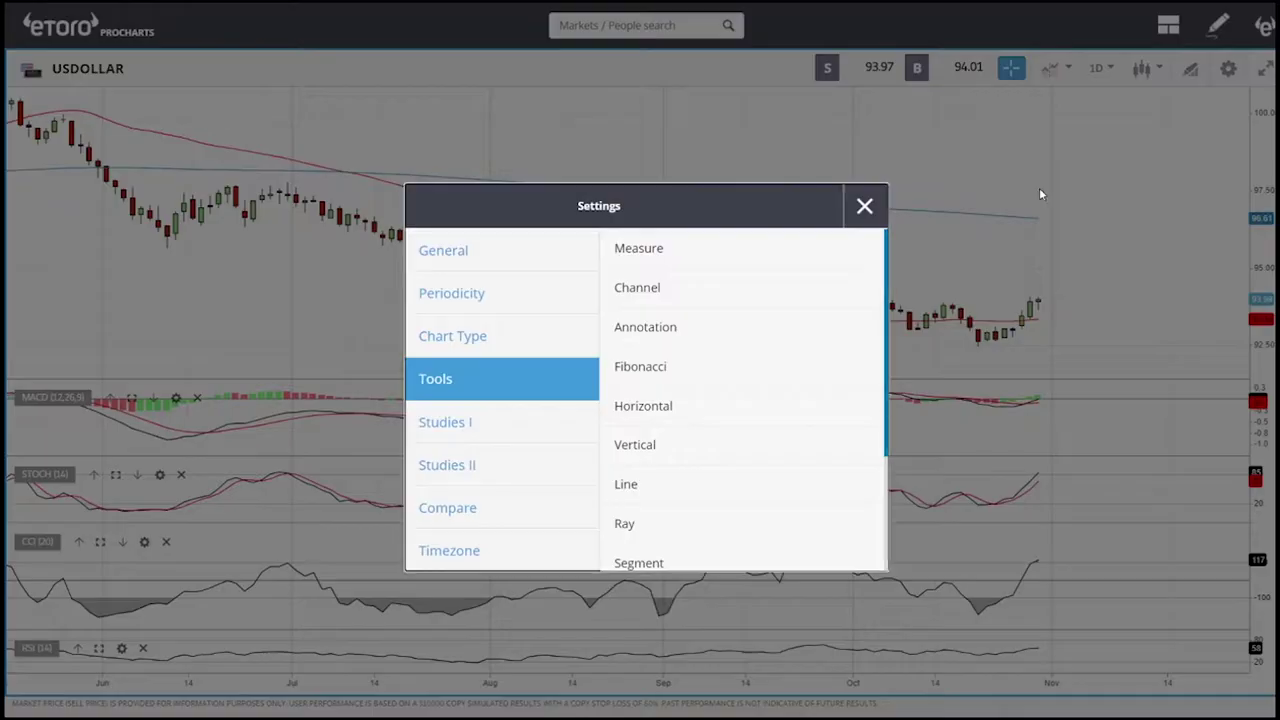
click(665, 406)
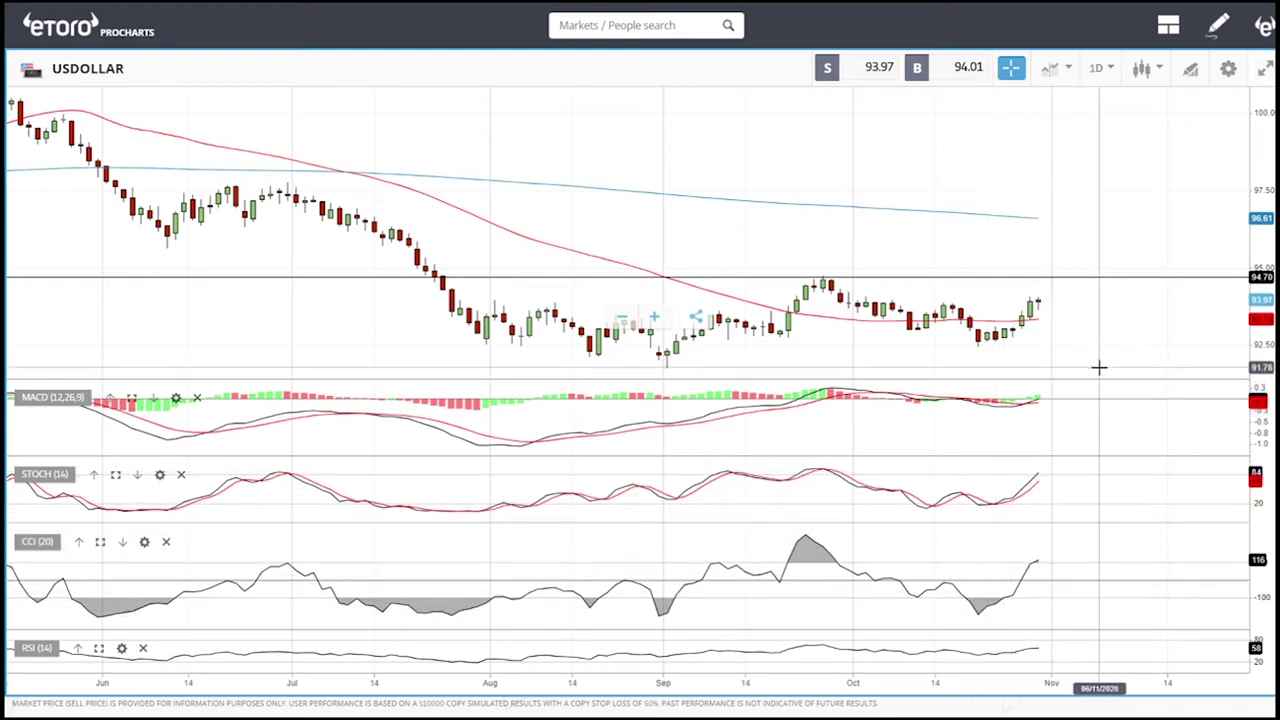
Switch the USDOLLAR chart to 4-hour candles and zoom out
click(1101, 69)
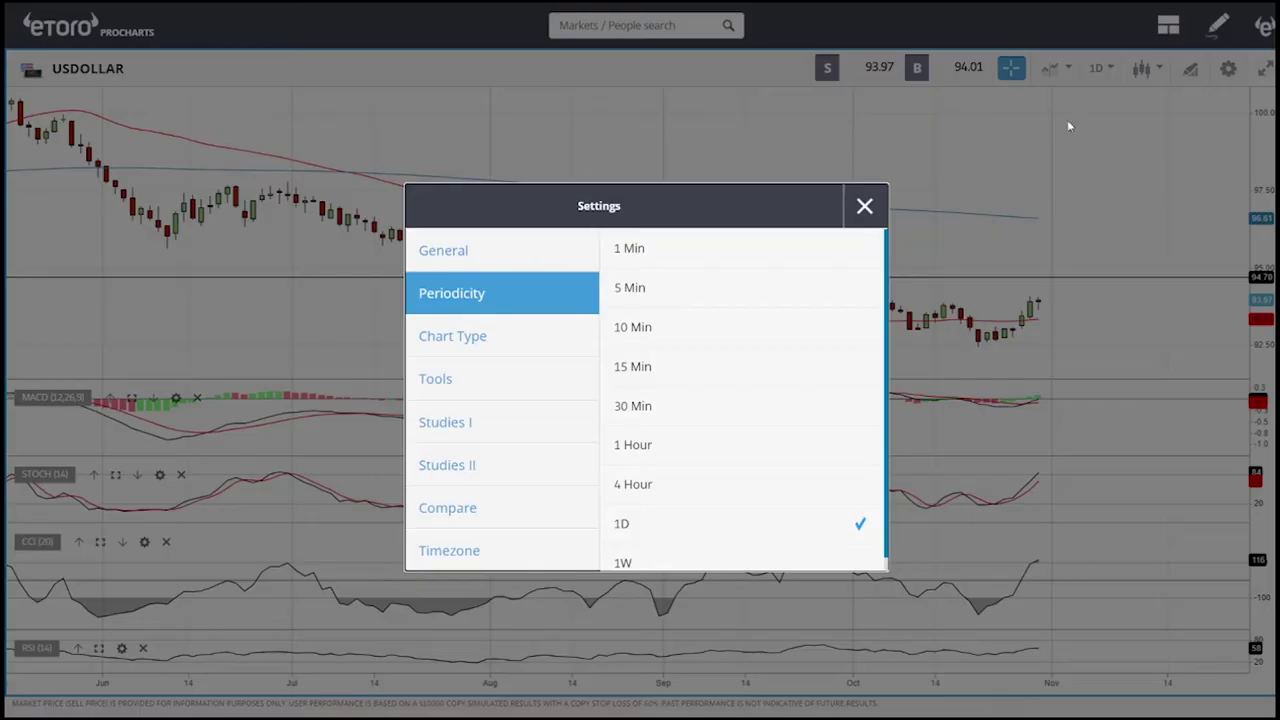
click(661, 483)
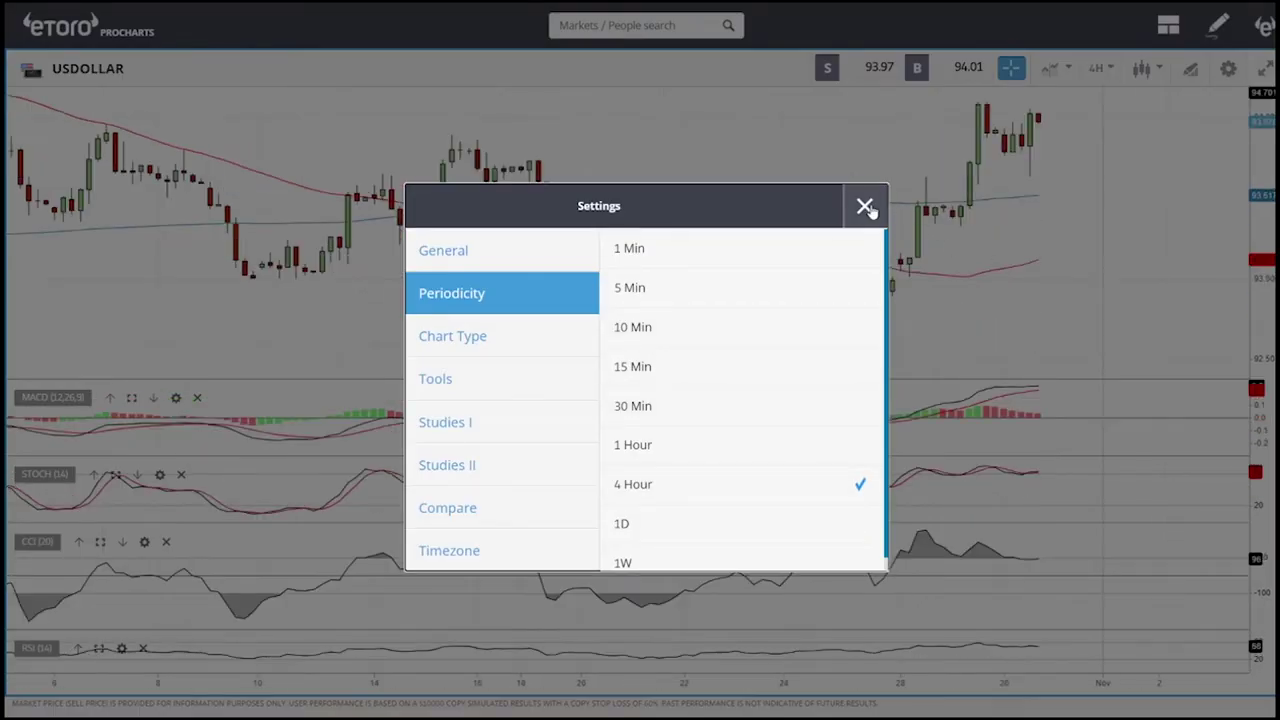
click(866, 207)
scroll(1070, 266, down, 5)
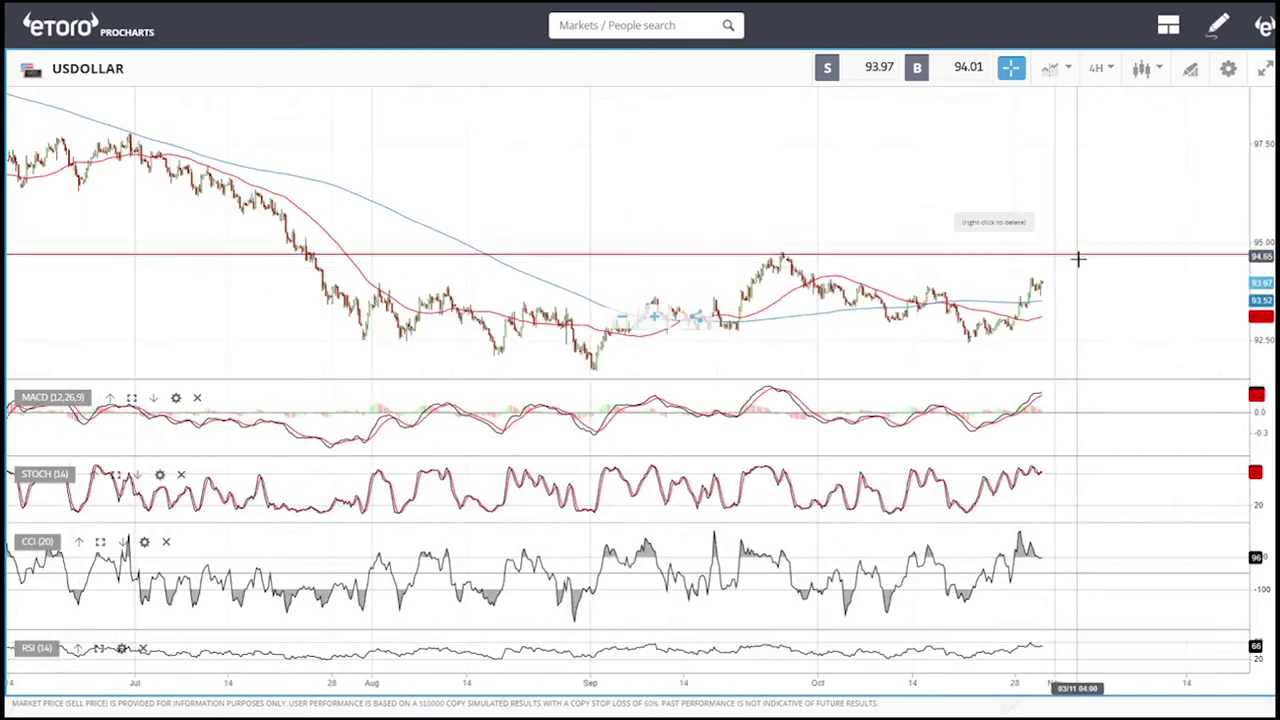
Change the chart period to 1-hour candles and look over the price action
click(1101, 69)
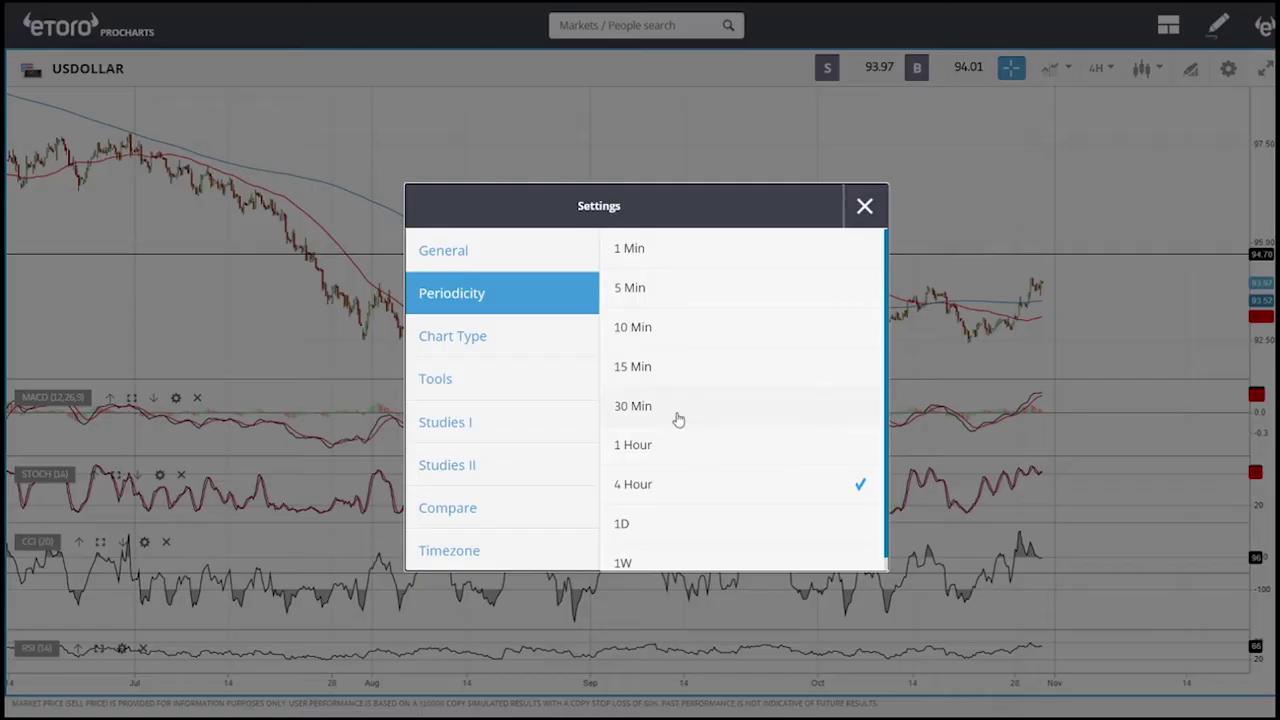
click(864, 207)
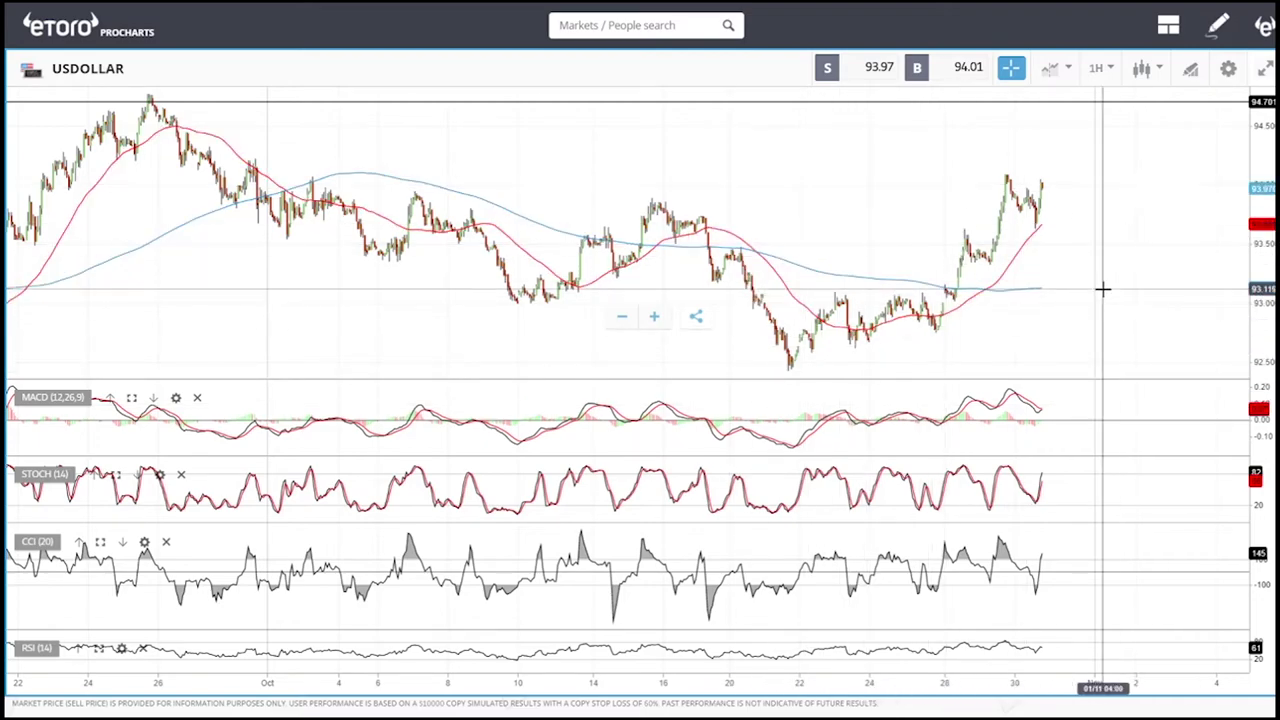
scroll(1165, 203, down, 3)
scroll(1148, 203, up, 4)
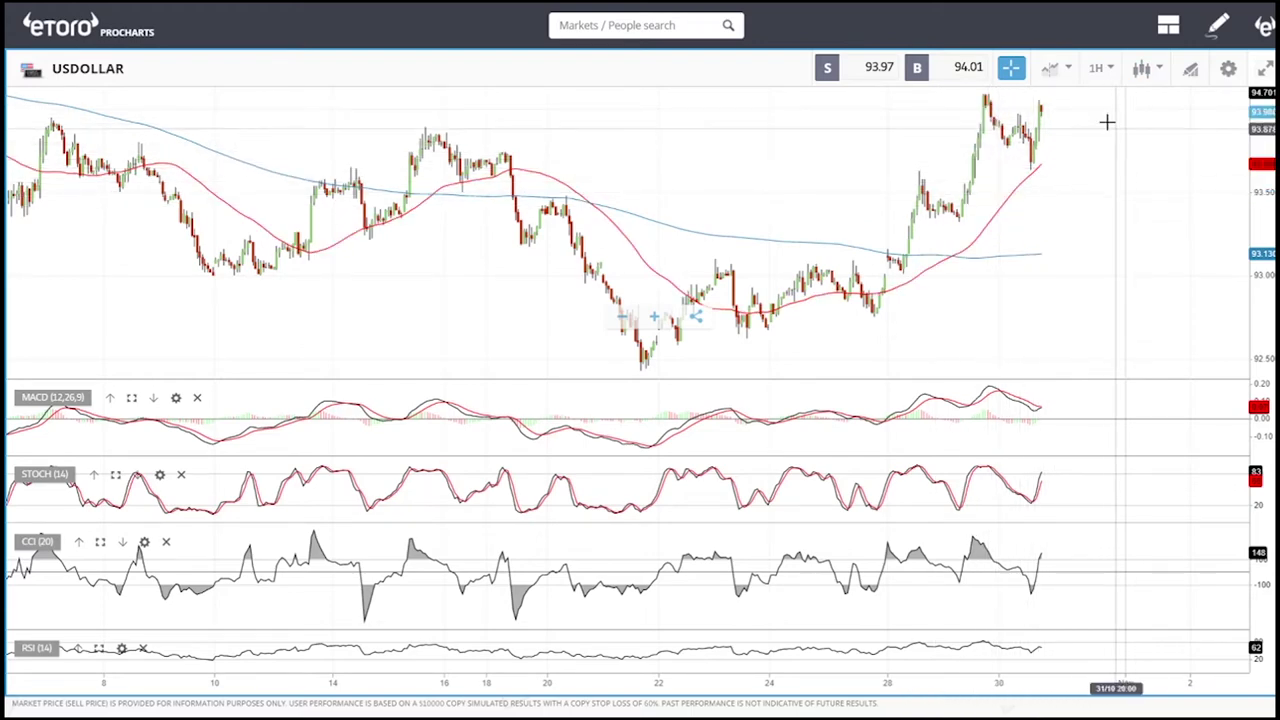
scroll(1139, 212, down, 5)
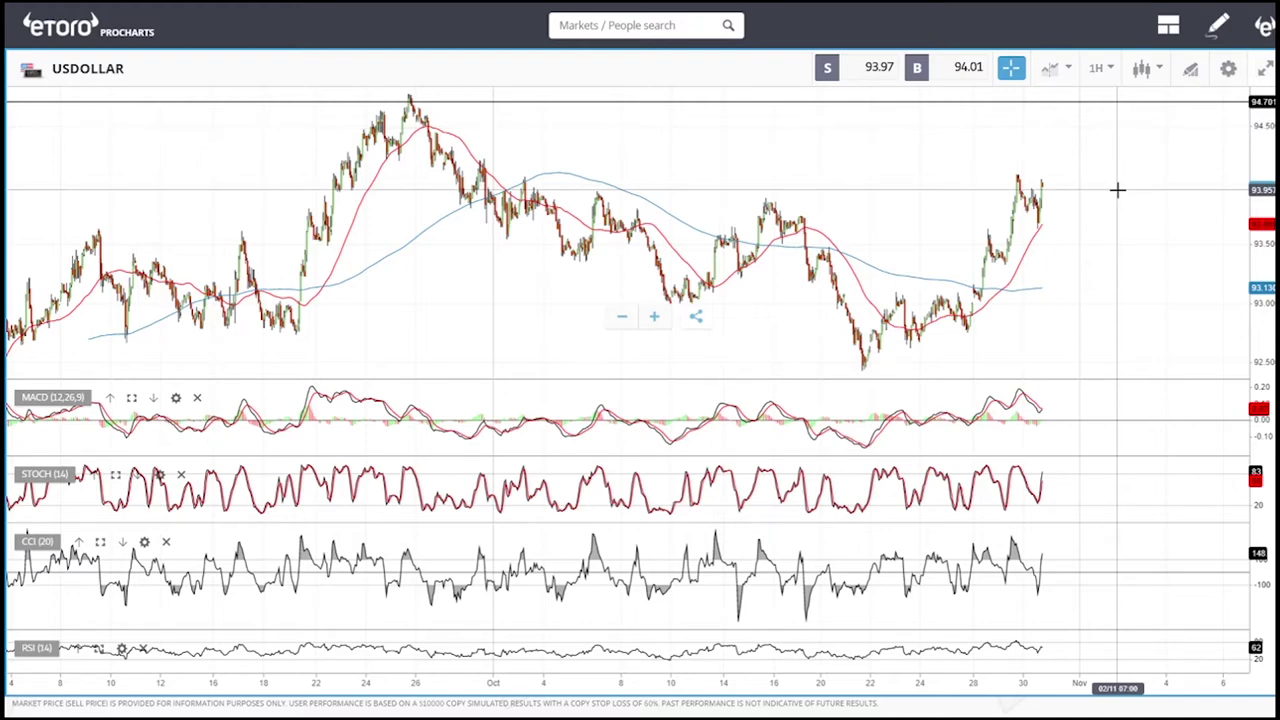
Keep the daily period and load the OIL chart from a search for 'oil'
click(1100, 70)
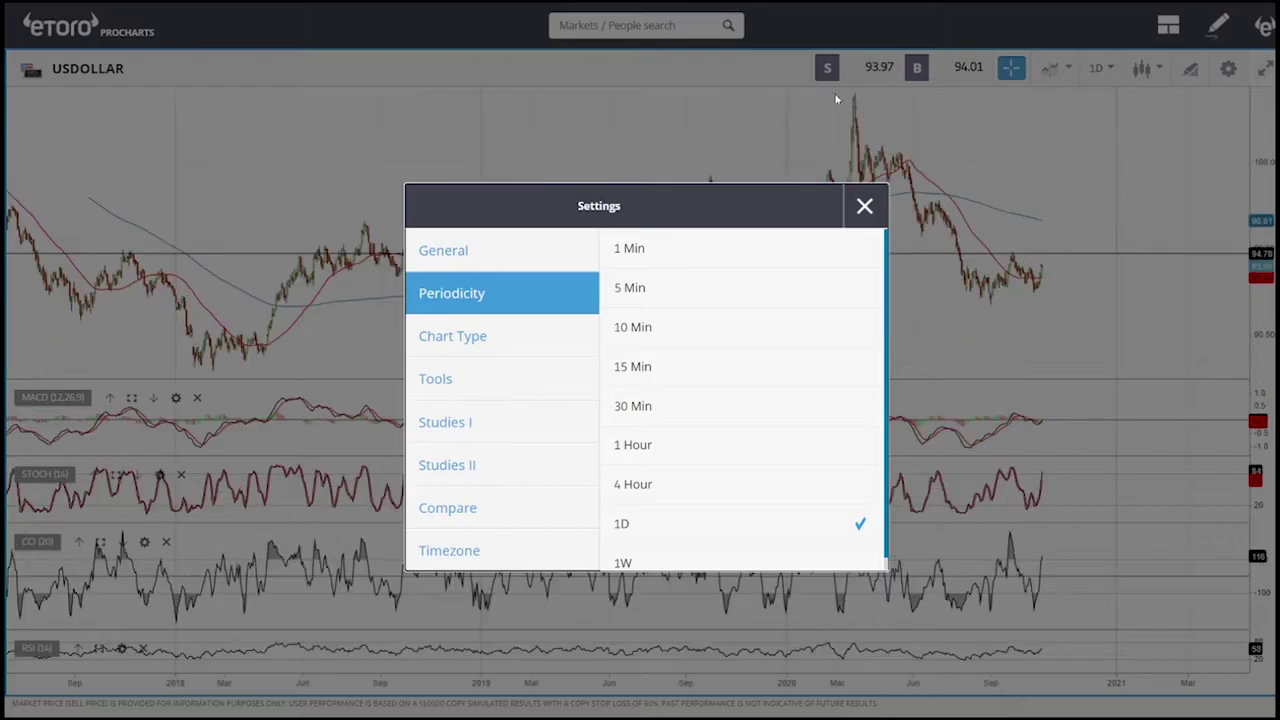
click(866, 208)
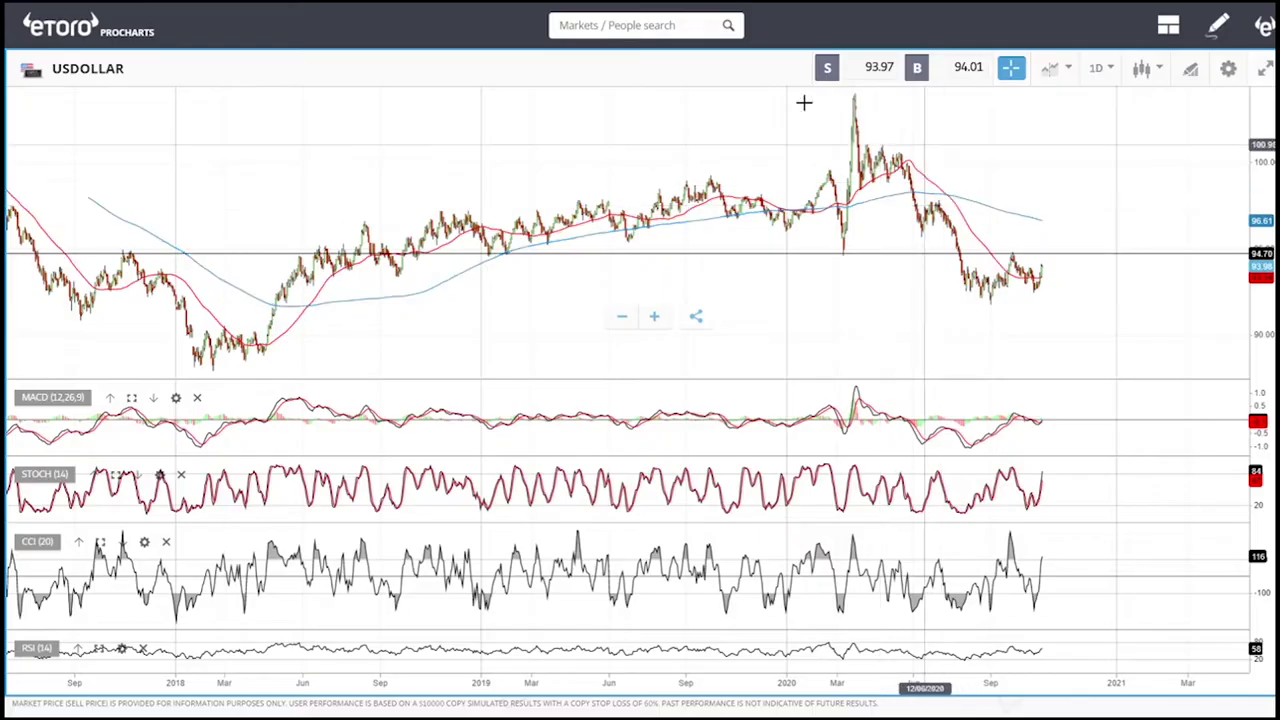
click(624, 25)
text(oil)
click(556, 89)
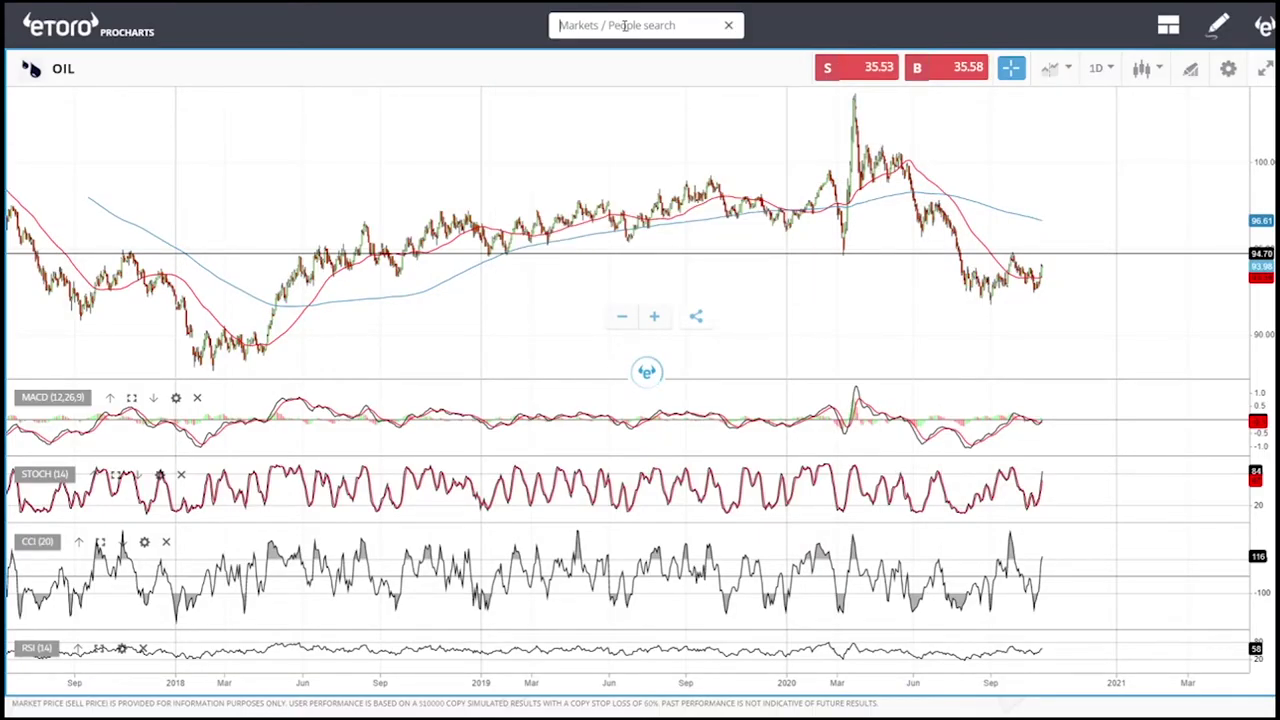
scroll(1091, 275, up, 3)
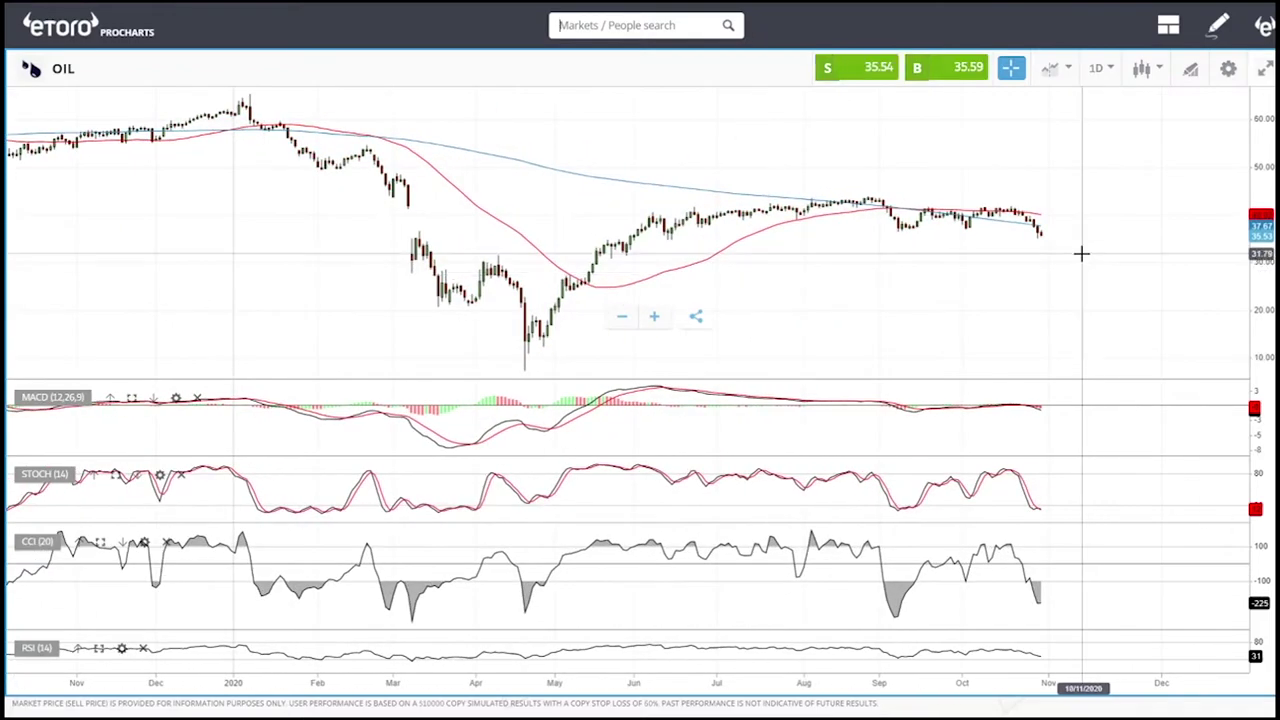
scroll(1080, 251, up, 3)
scroll(1072, 262, down, 4)
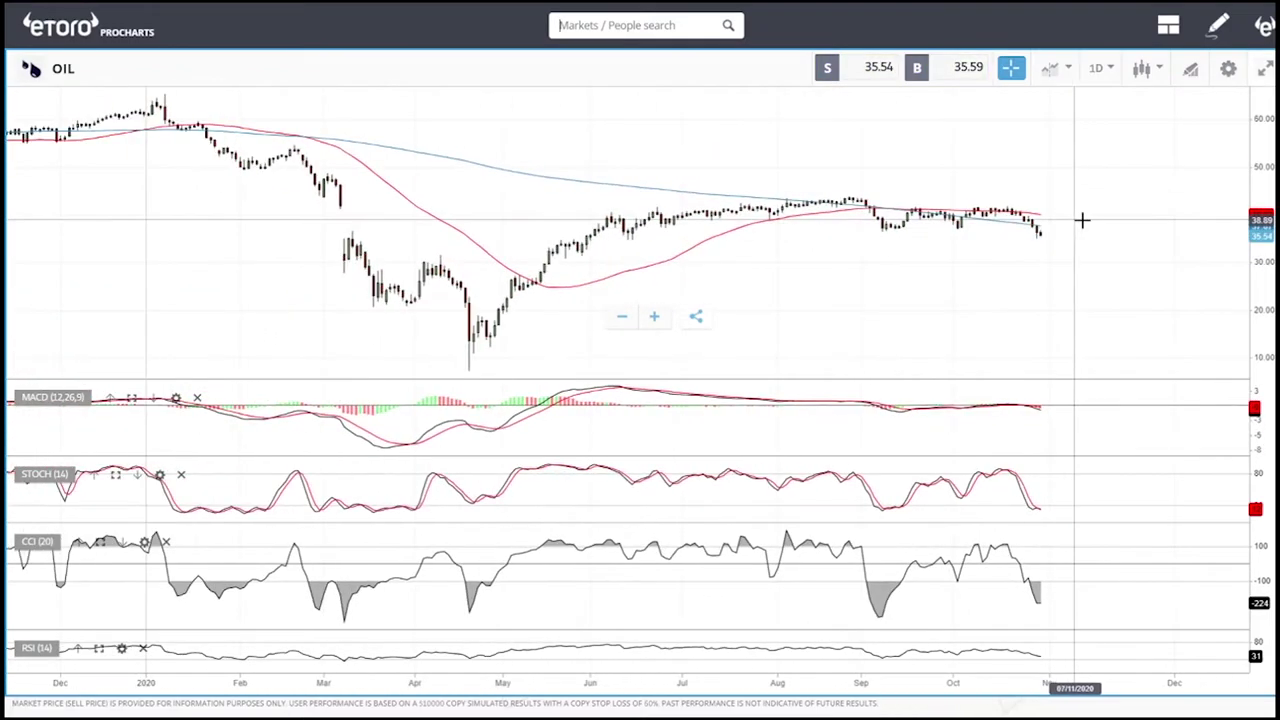
Draw a horizontal line at about 44.10 on the OIL chart
click(1192, 74)
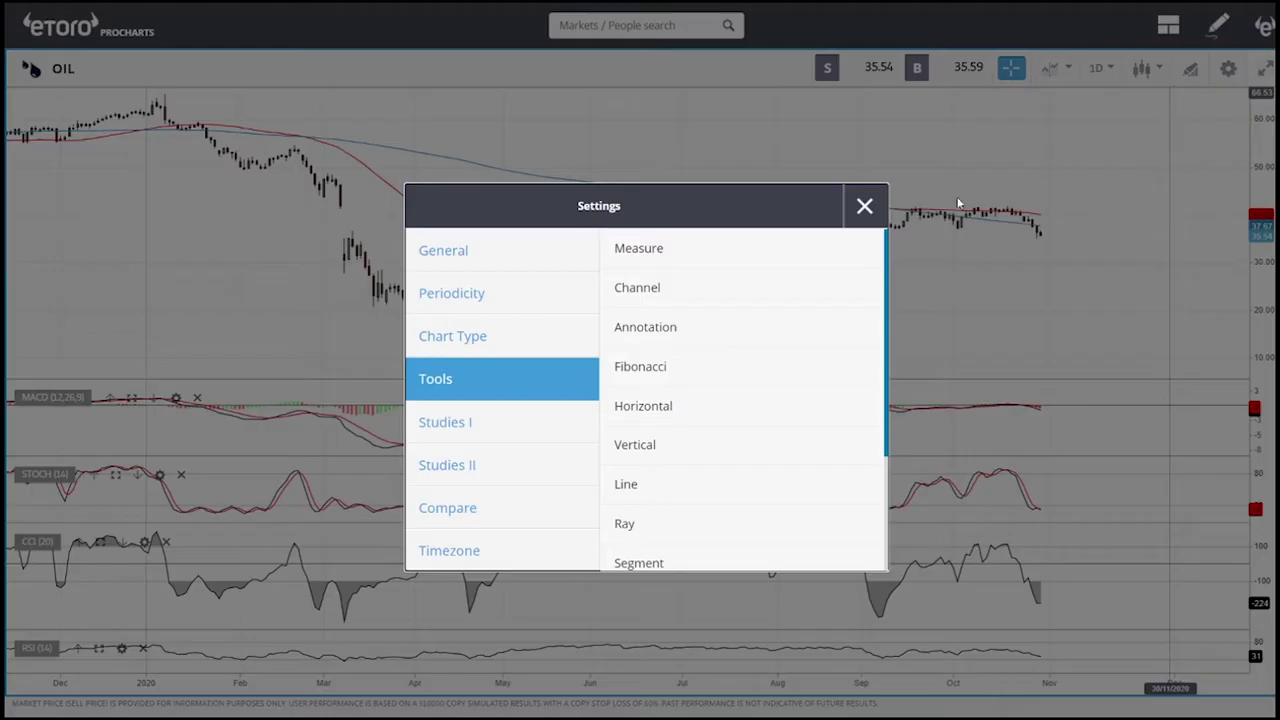
click(688, 400)
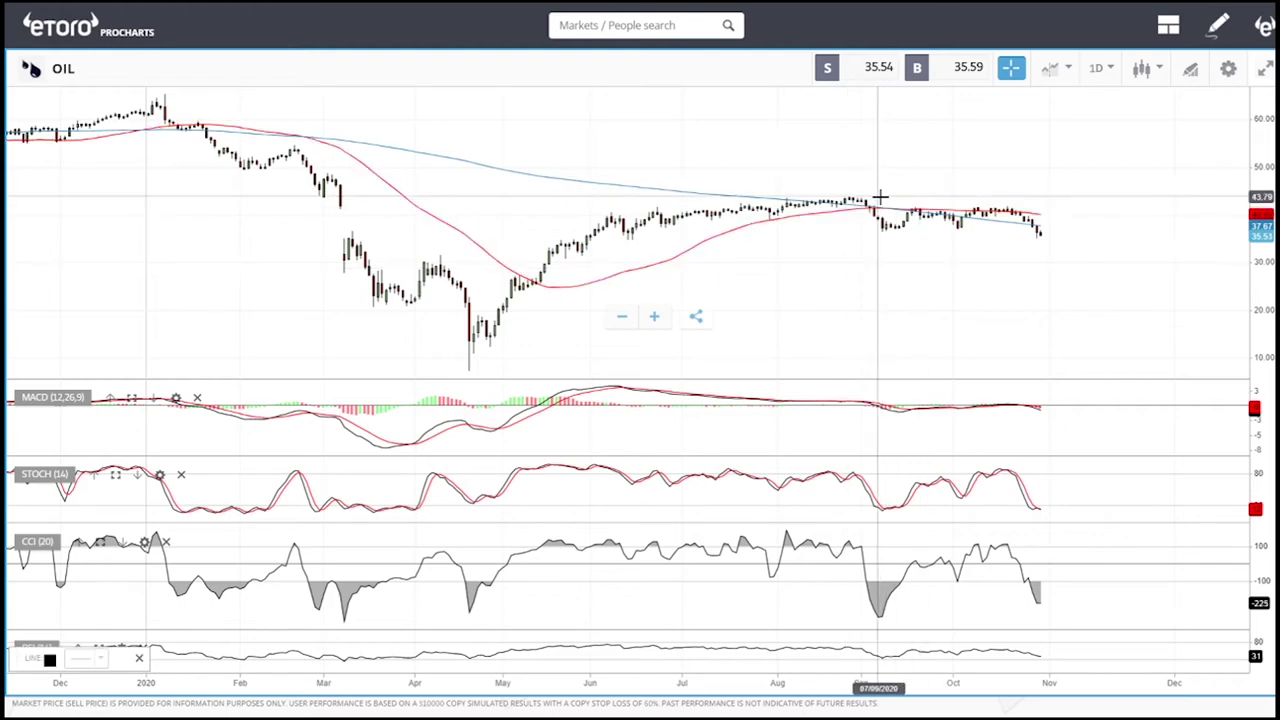
click(880, 197)
click(1104, 70)
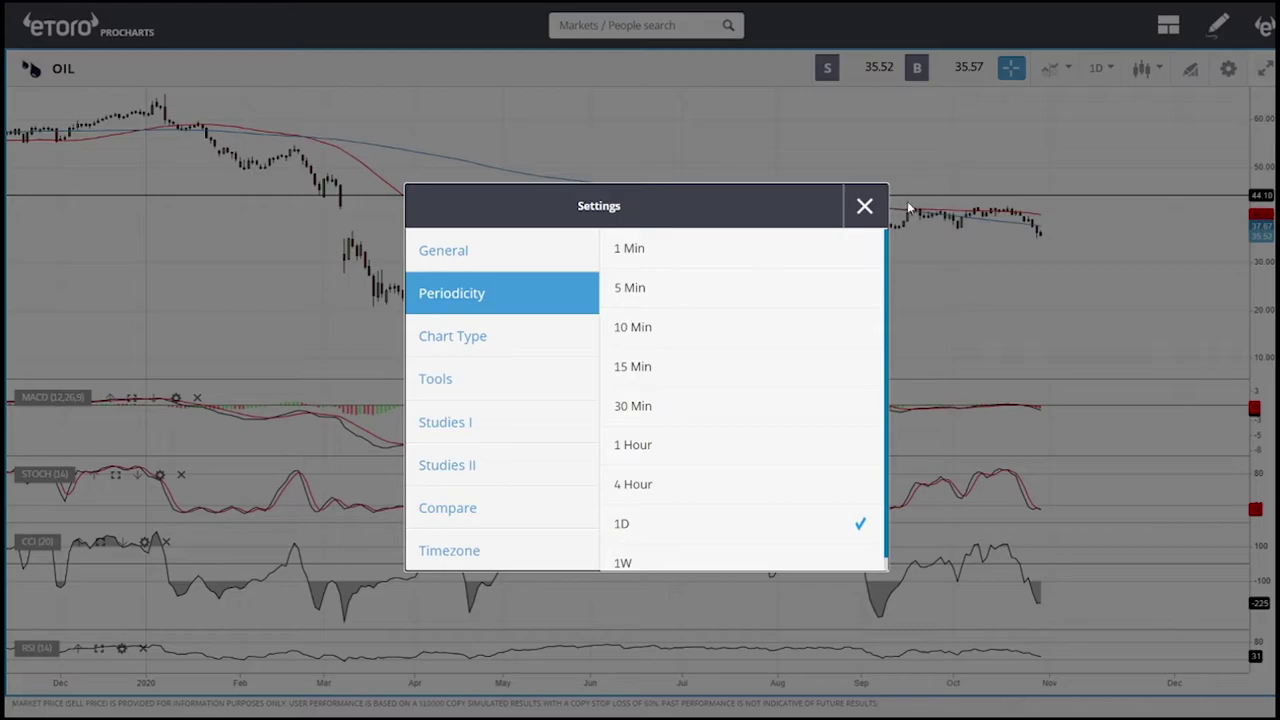
click(1015, 134)
Add a second horizontal line at about 37.3 and drag it higher
click(1190, 69)
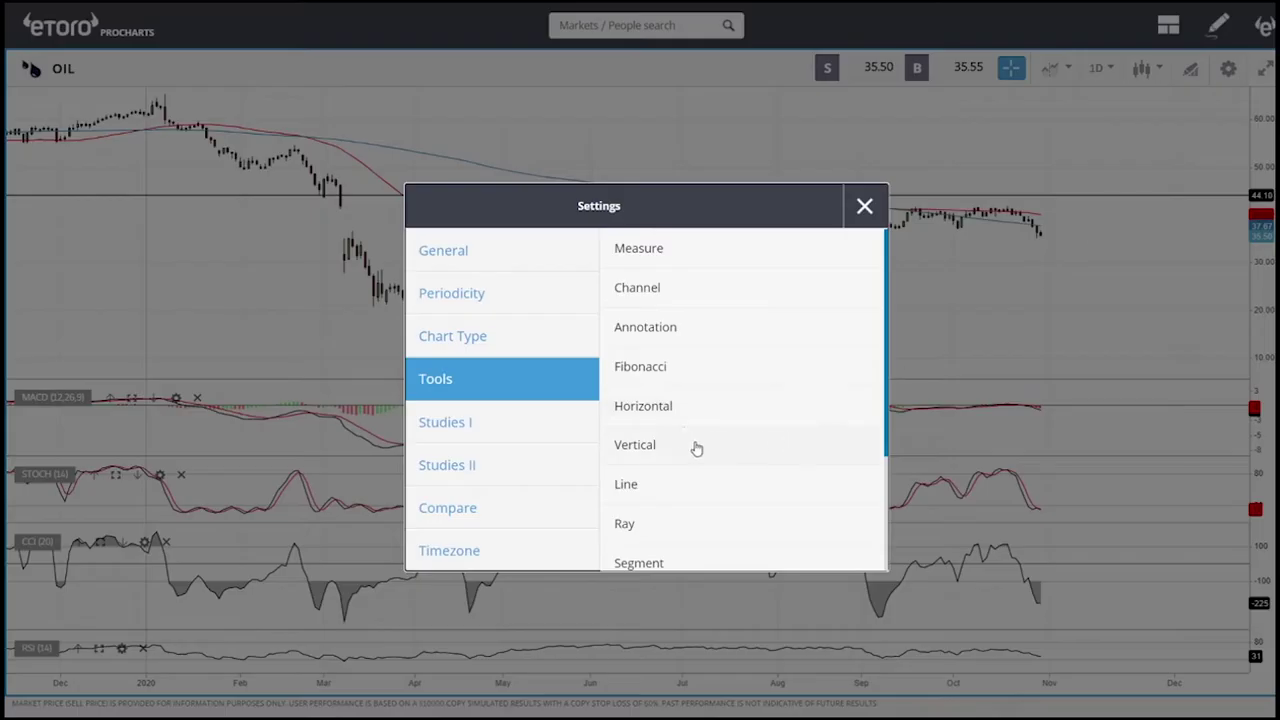
click(676, 407)
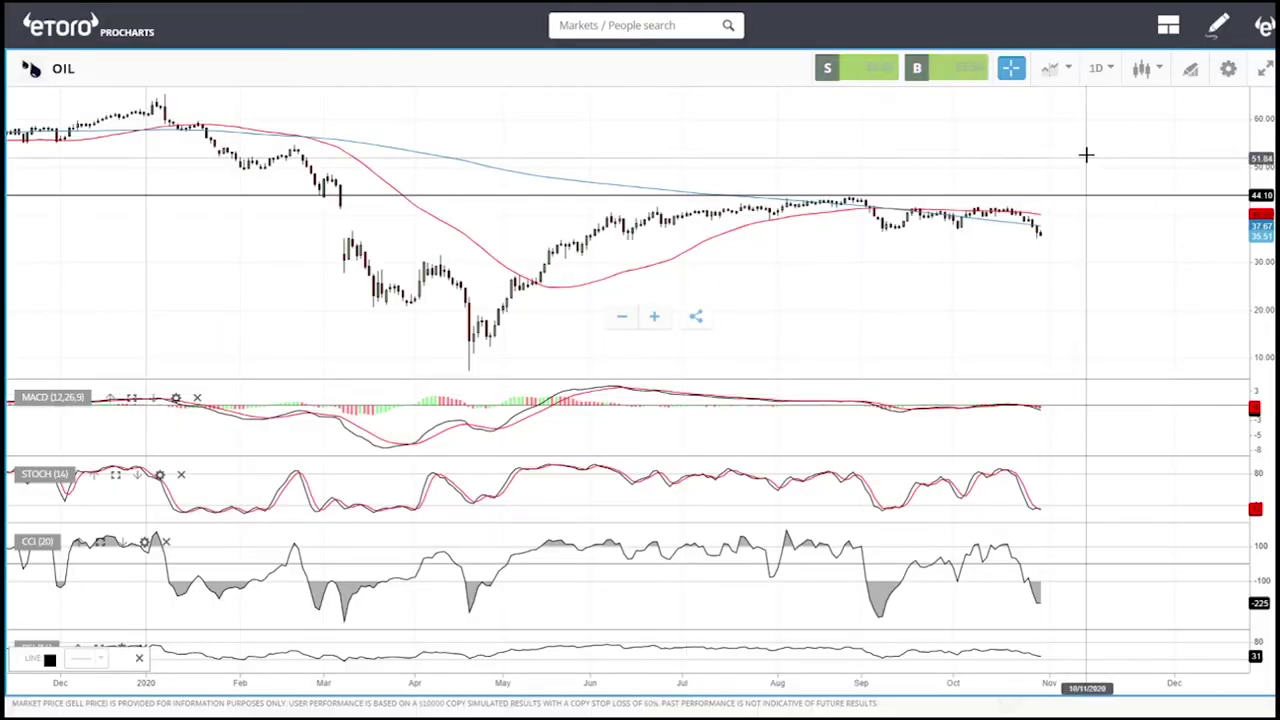
click(963, 228)
scroll(1166, 274, up, 6)
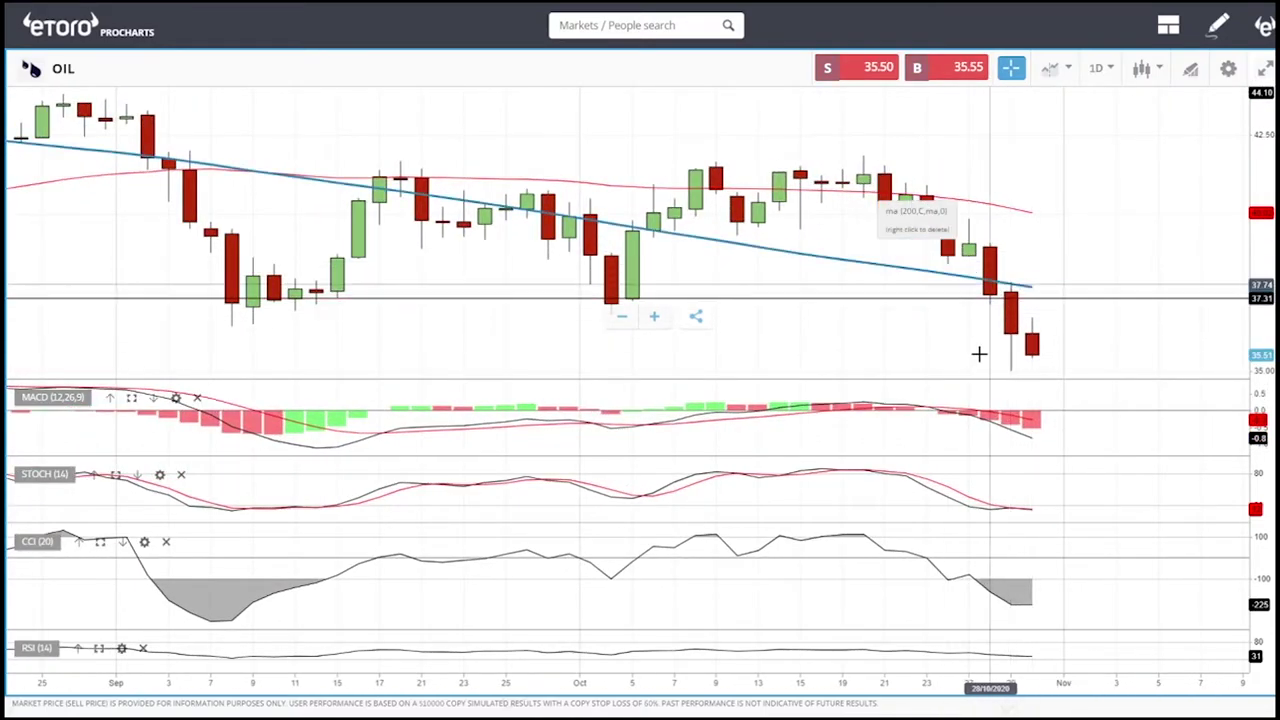
scroll(1120, 260, down, 5)
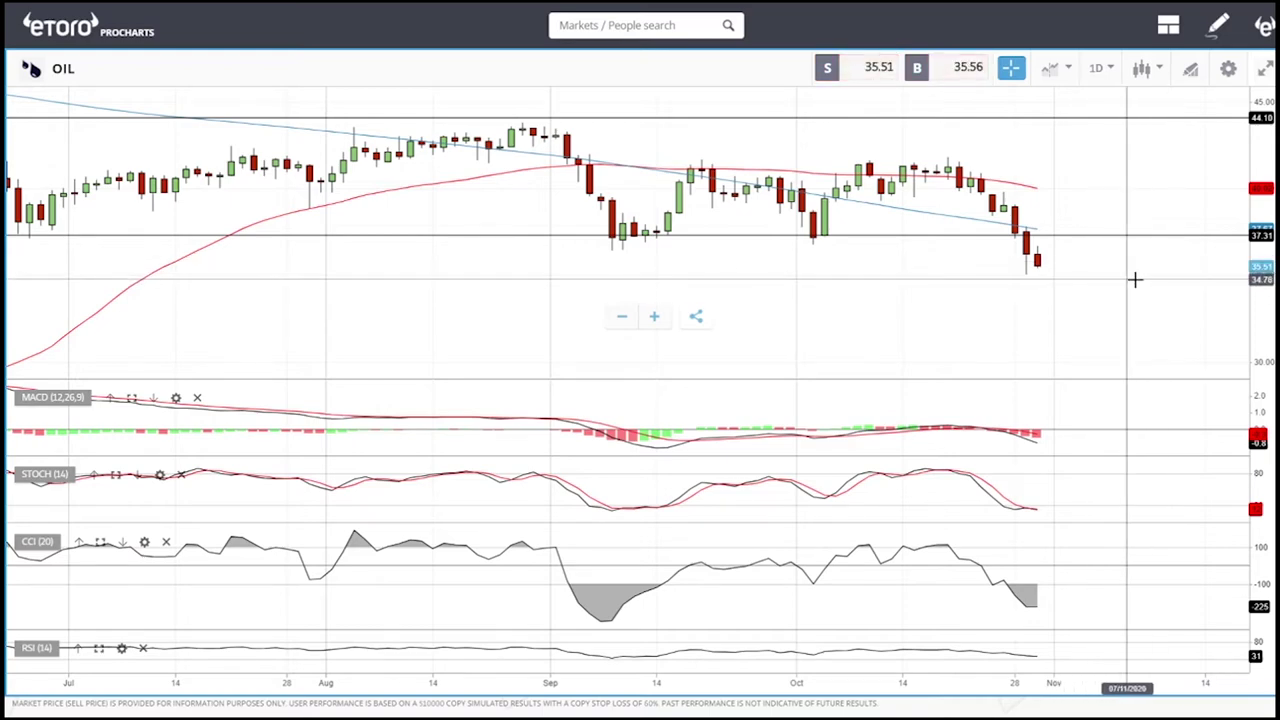
drag(1100, 231, 1099, 134)
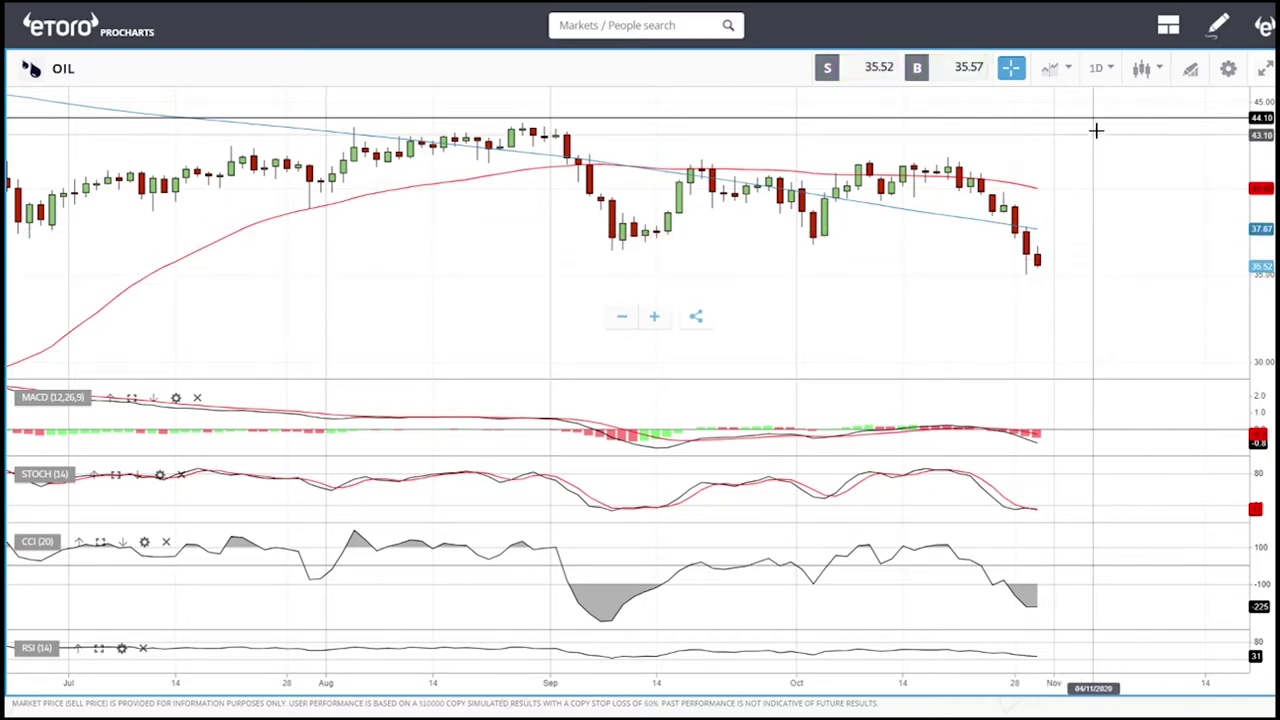
Switch the OIL chart to 4-hour candles and zoom out
click(1186, 68)
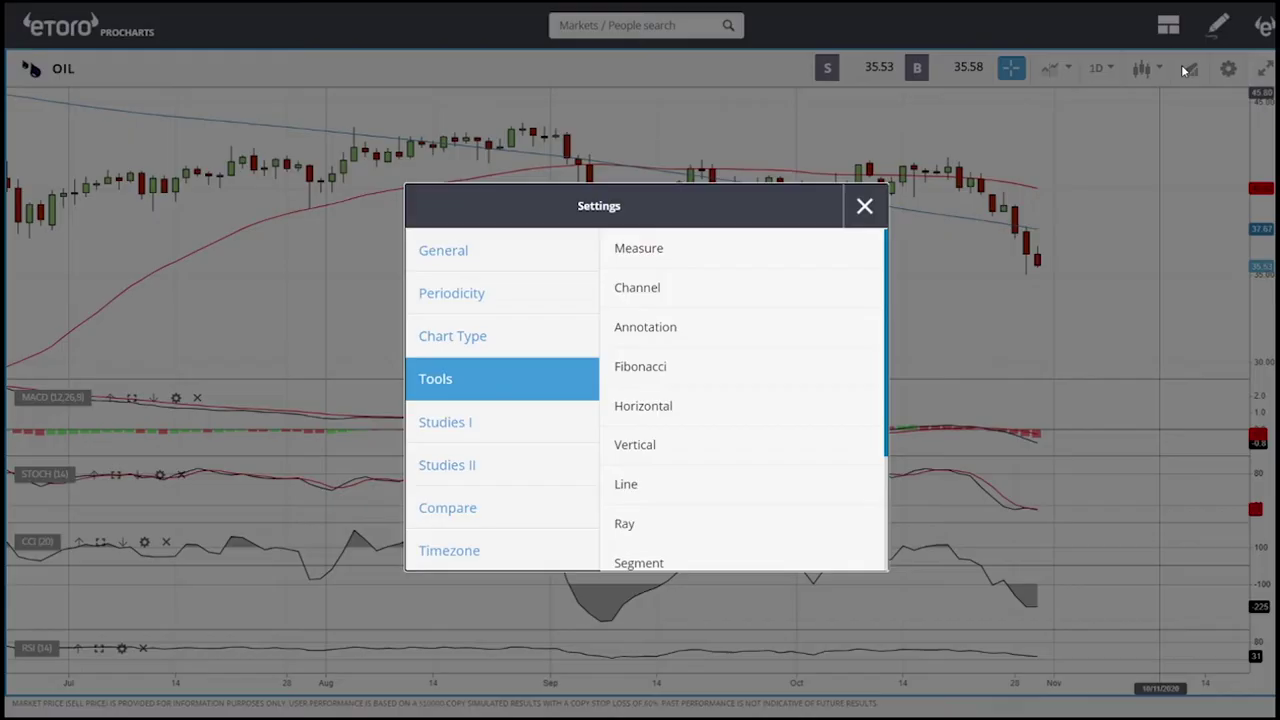
click(892, 193)
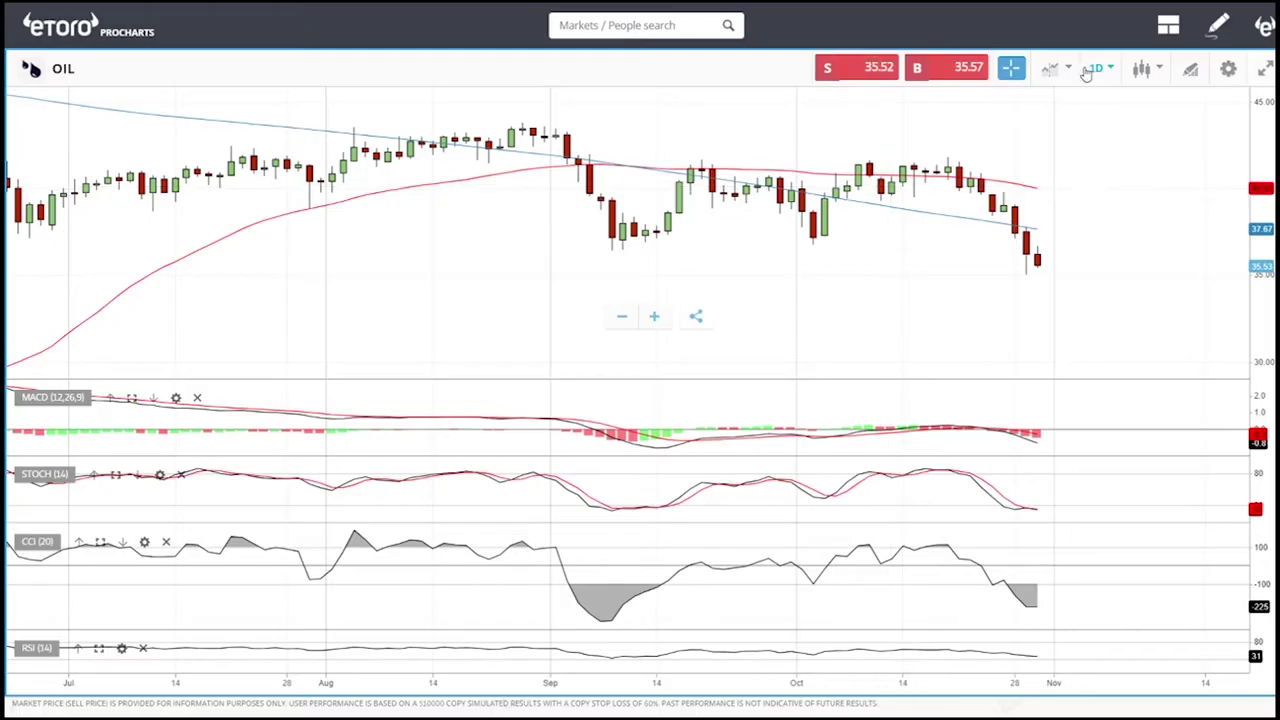
click(1092, 68)
click(656, 486)
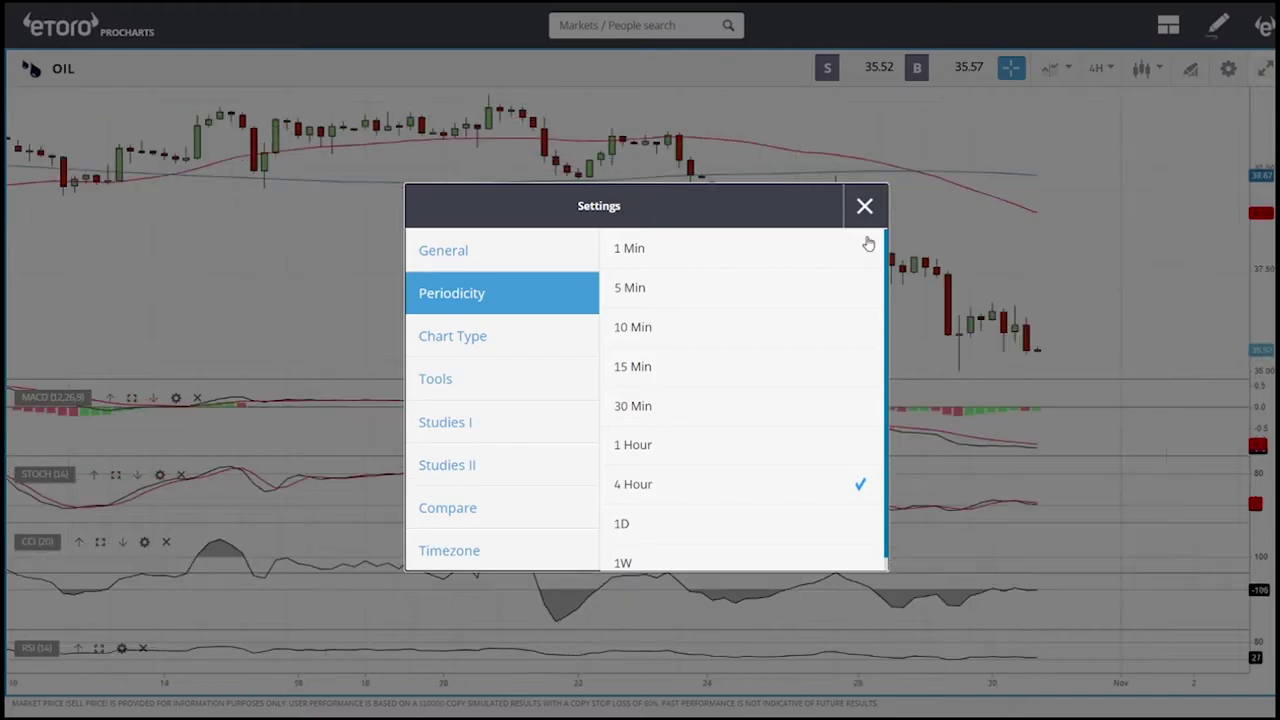
click(865, 205)
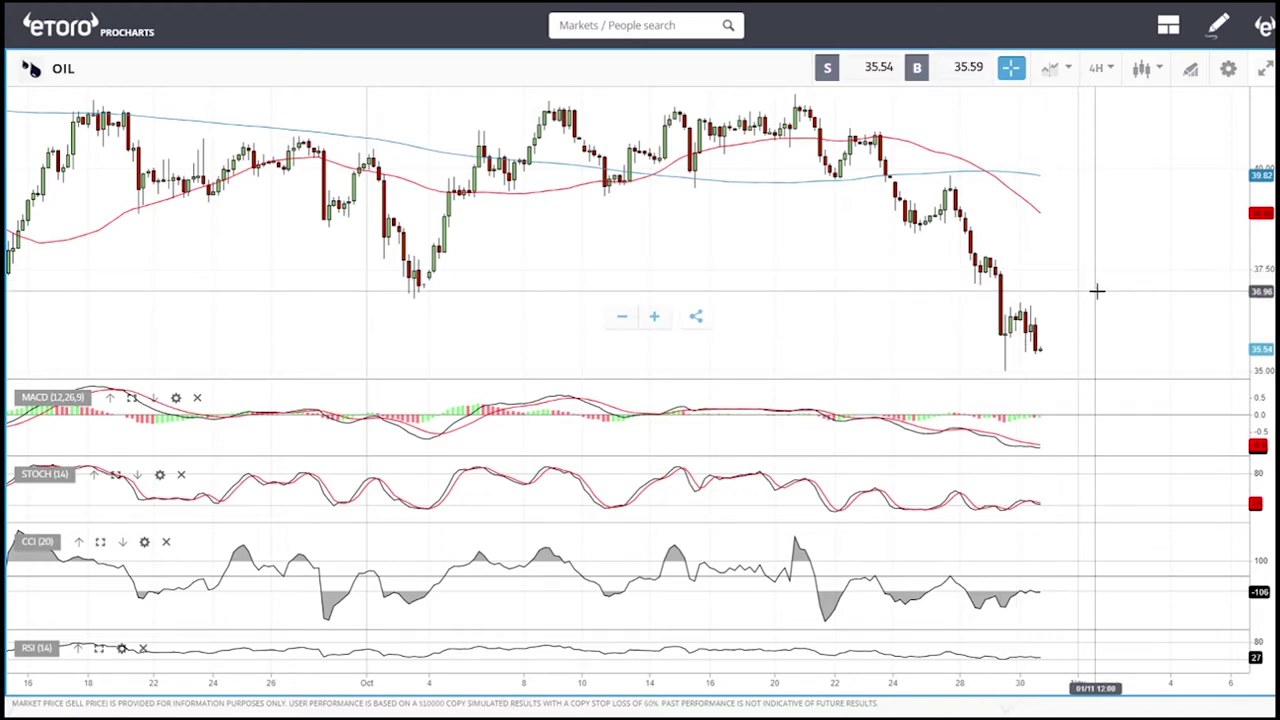
scroll(1097, 290, down, 3)
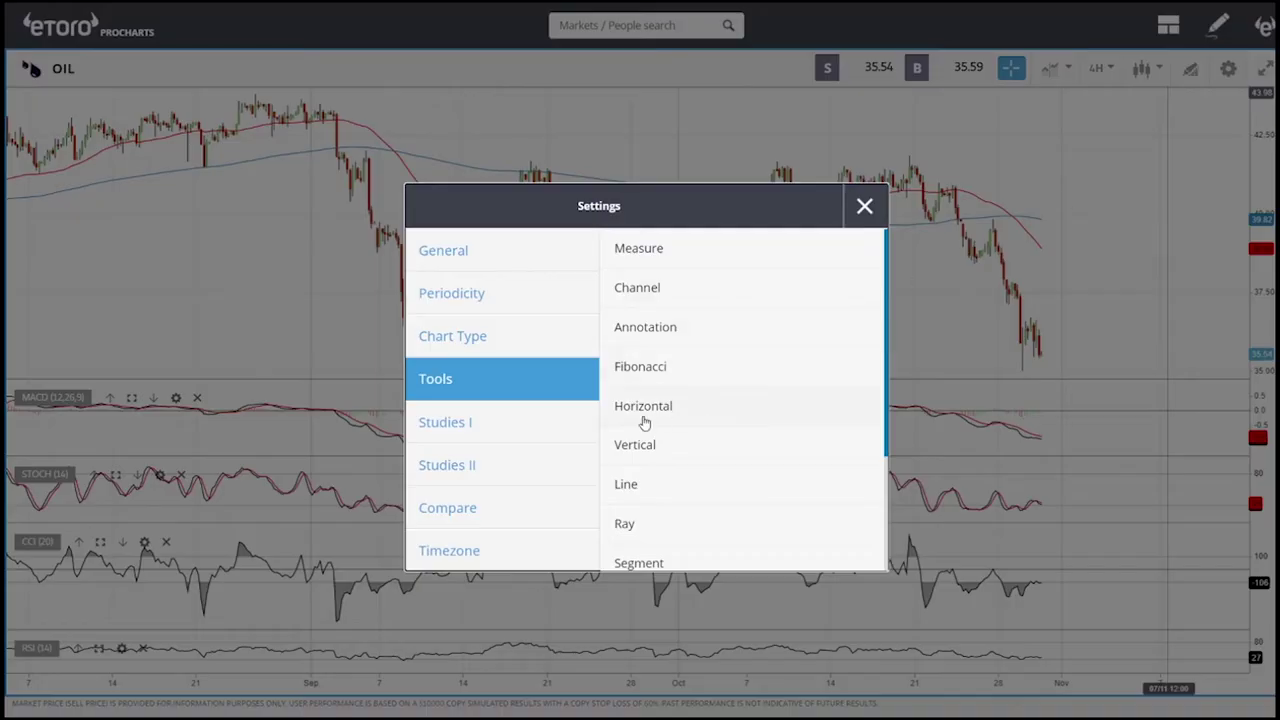
Draw a horizontal line at 37.65 on the 4-hour OIL chart
click(657, 418)
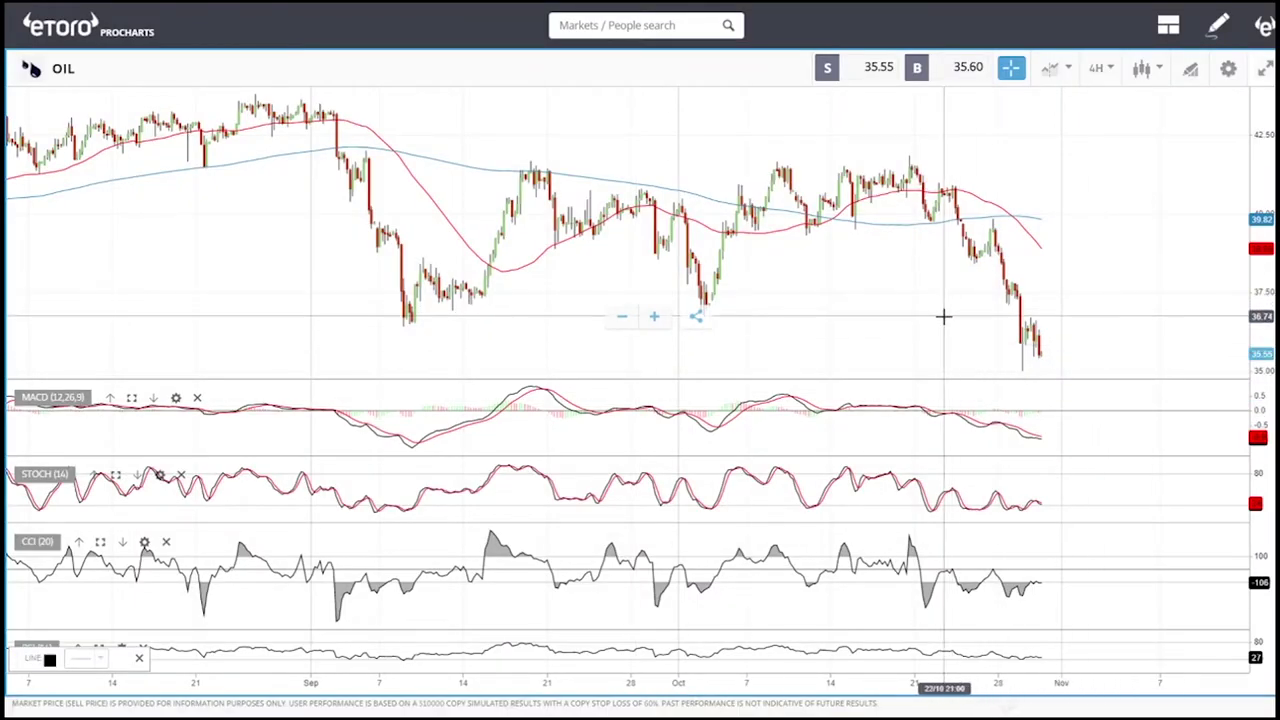
click(940, 321)
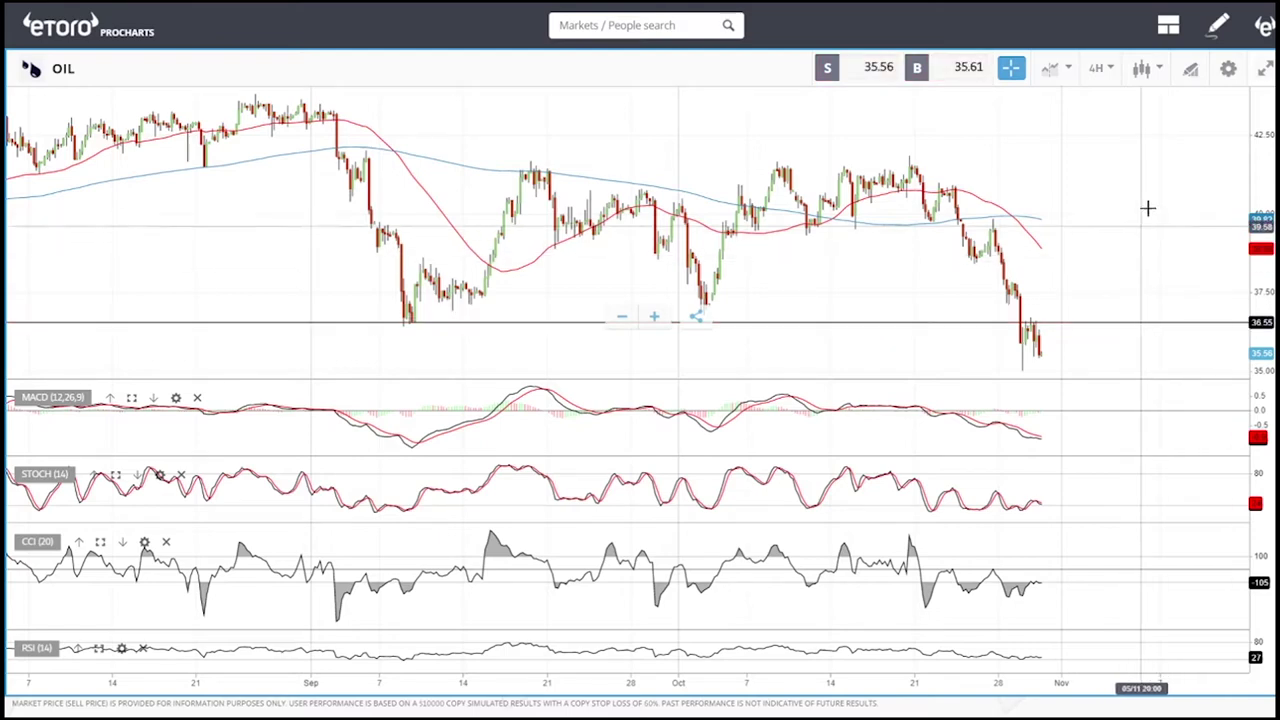
click(1189, 70)
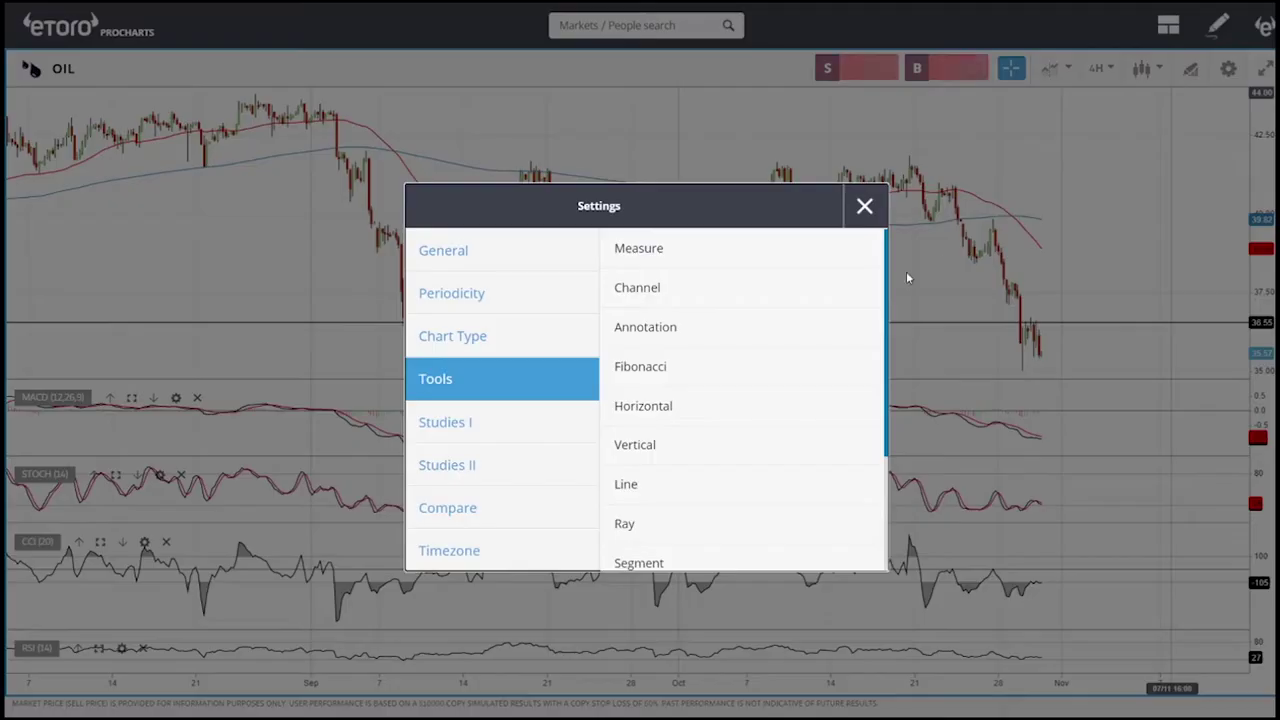
click(669, 418)
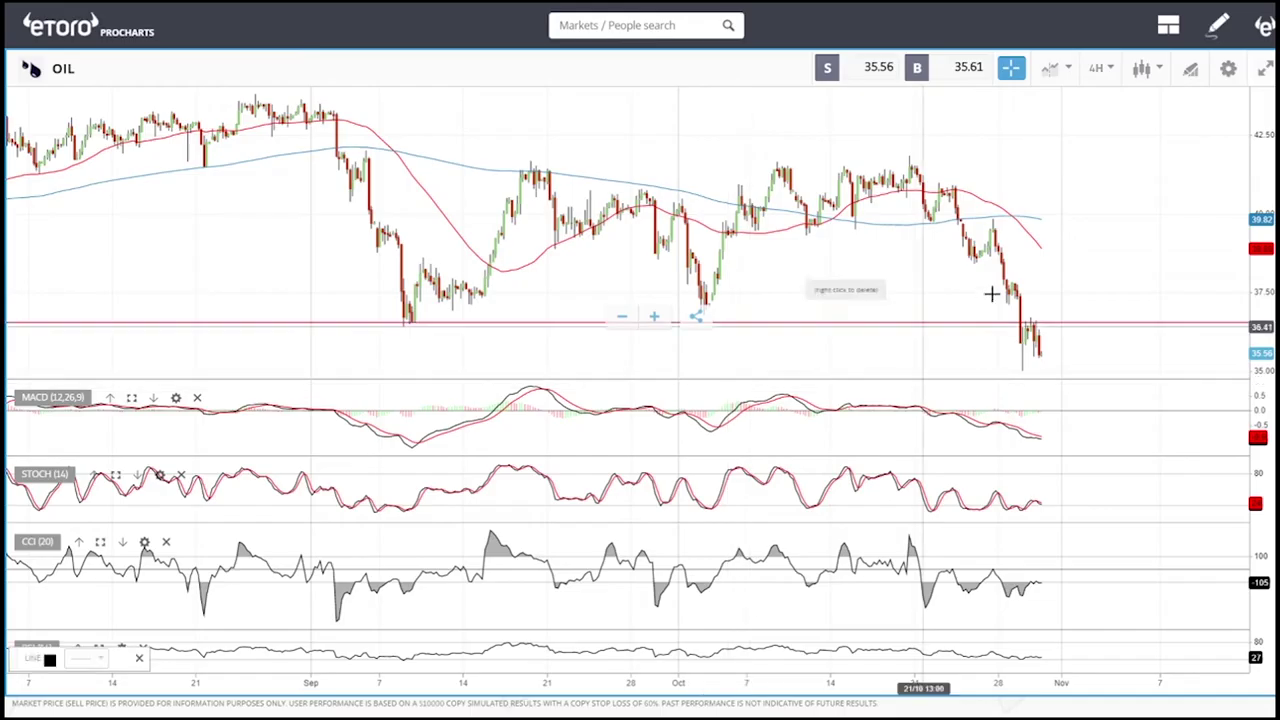
click(1053, 285)
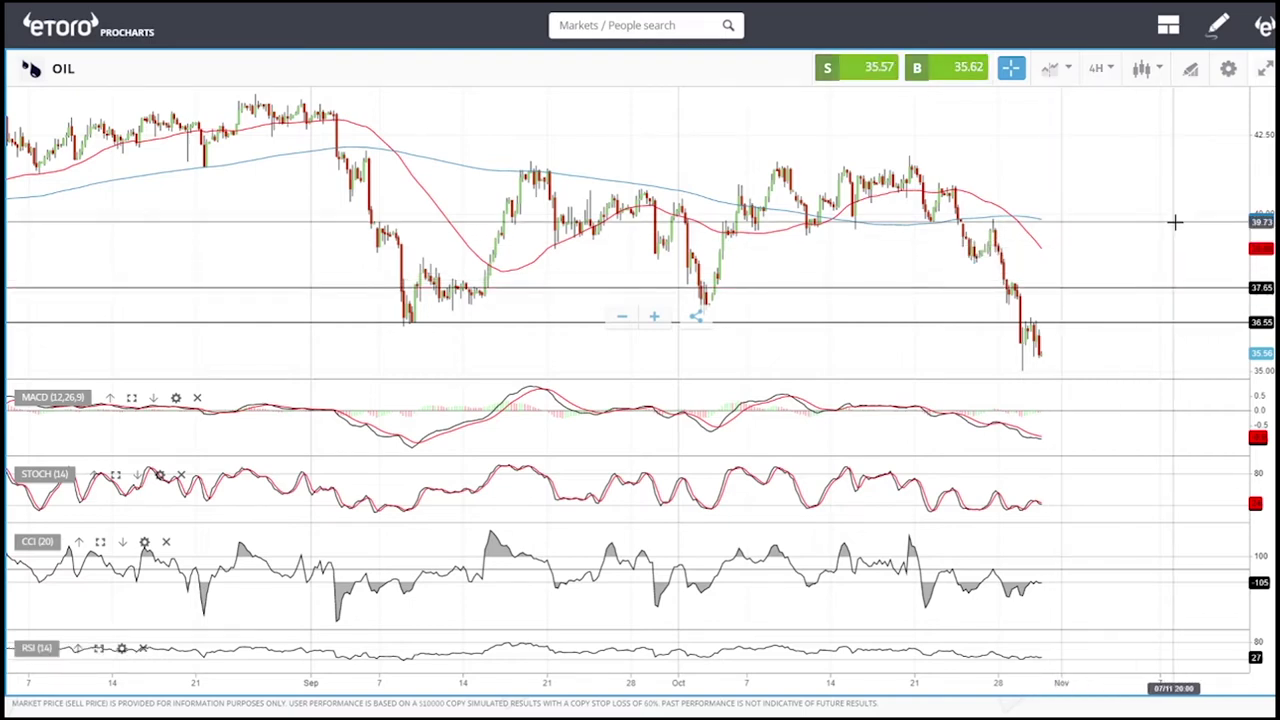
Add two more horizontal lines at 38.87 and 40.02
click(1191, 70)
click(651, 409)
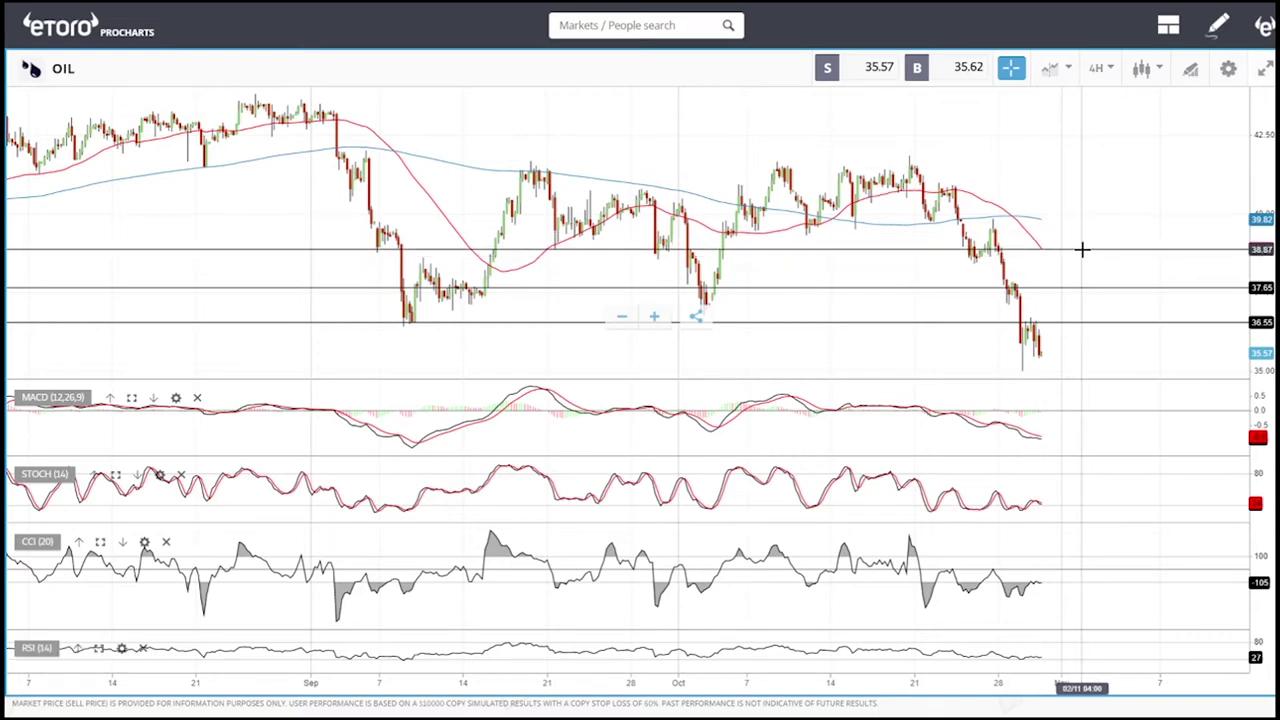
click(1082, 249)
scroll(1081, 249, up, 3)
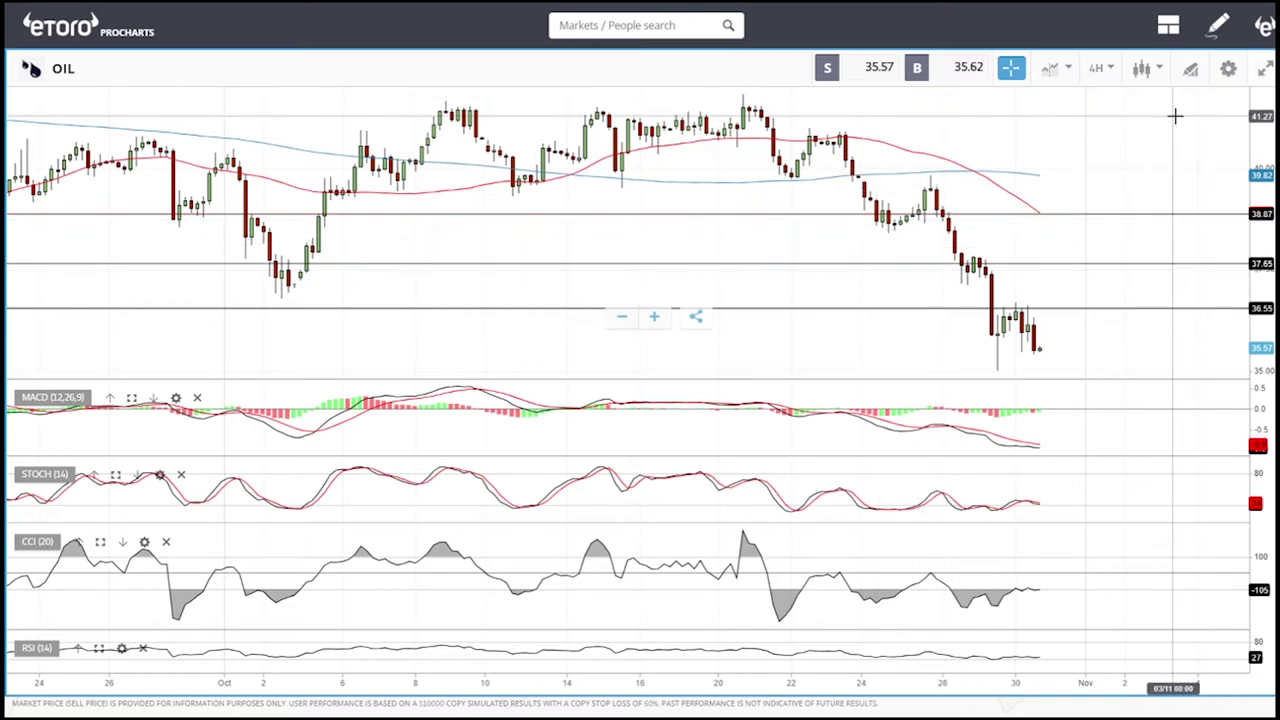
click(1190, 70)
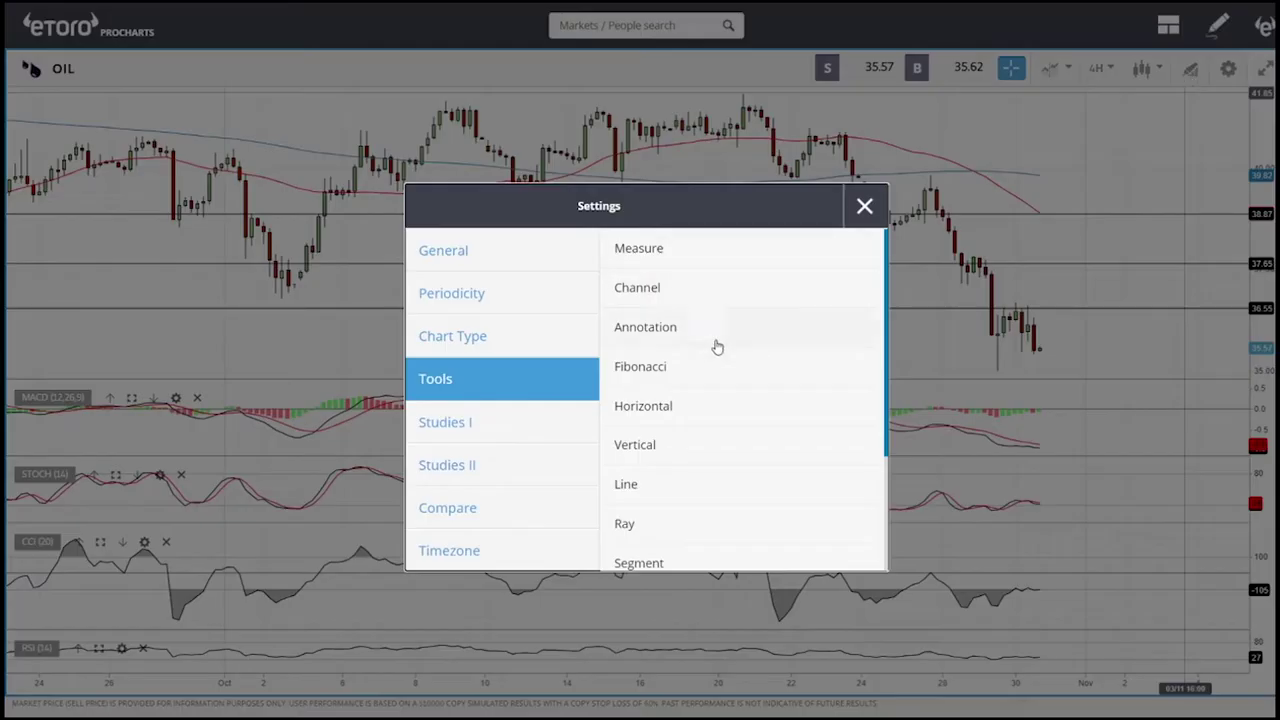
click(645, 406)
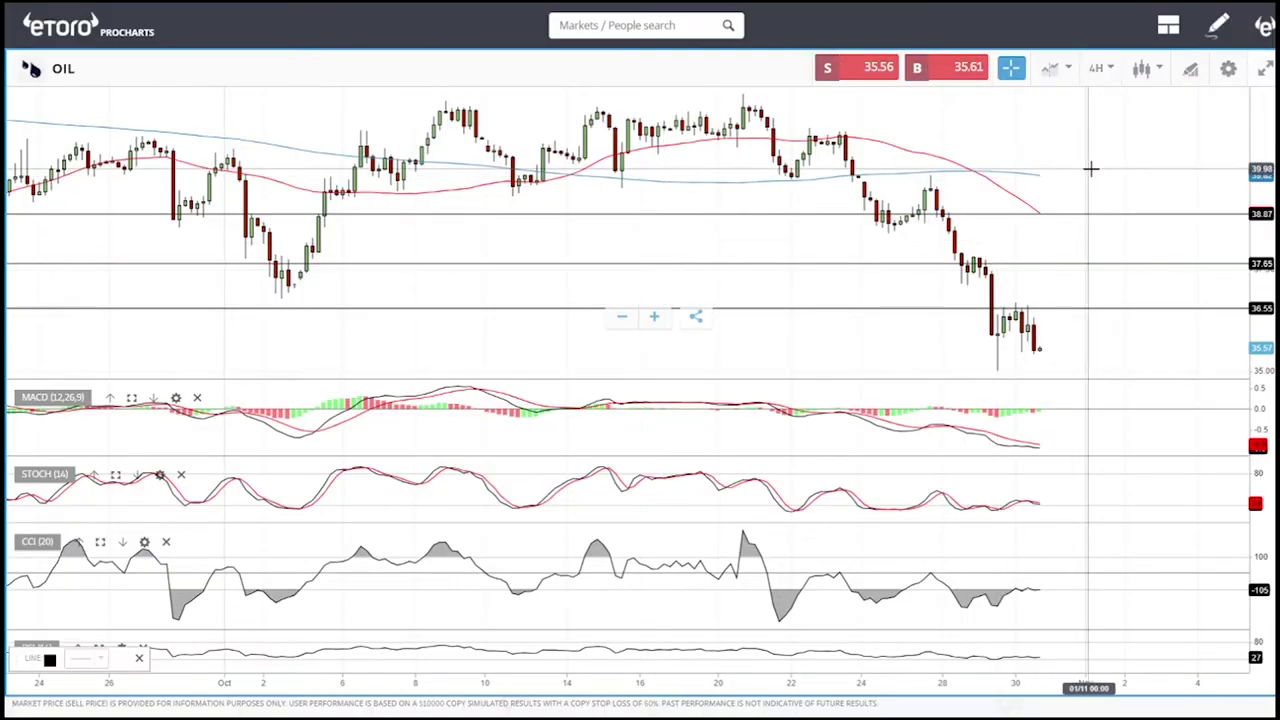
click(1089, 168)
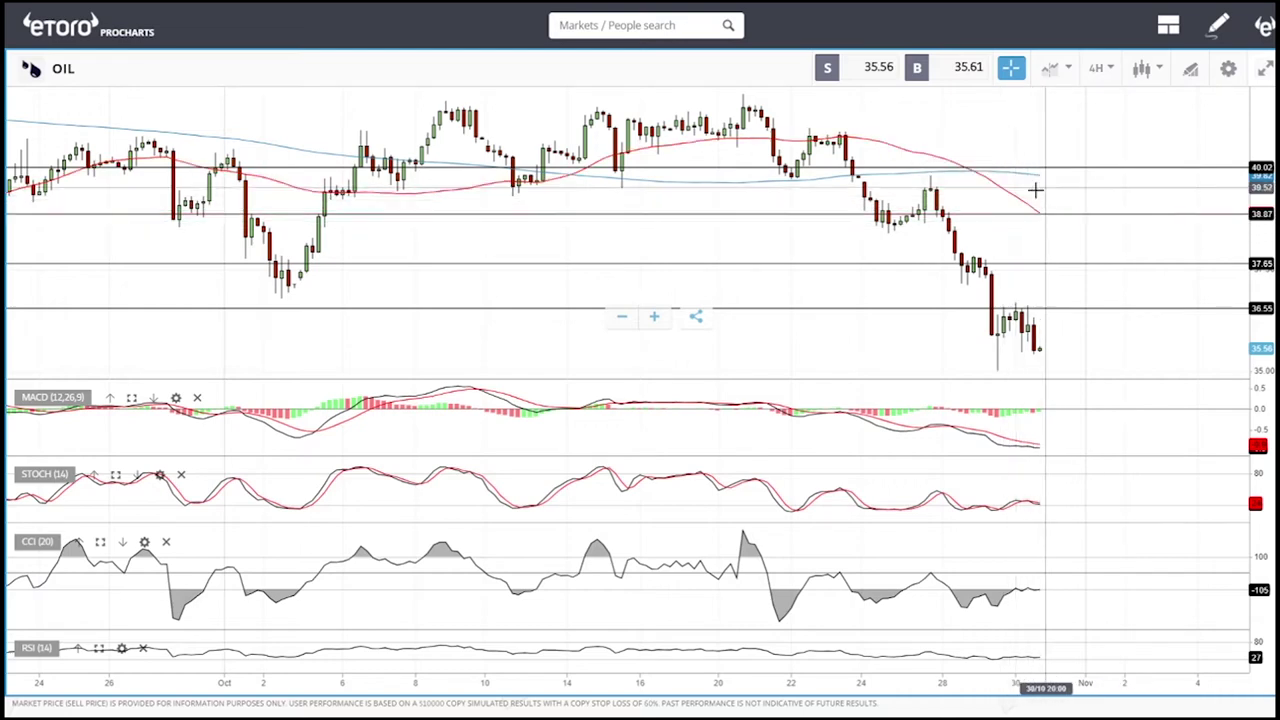
Fix another horizontal line at 37.65 and nudge the 40.02 line, leaving it at 40.02
click(1110, 262)
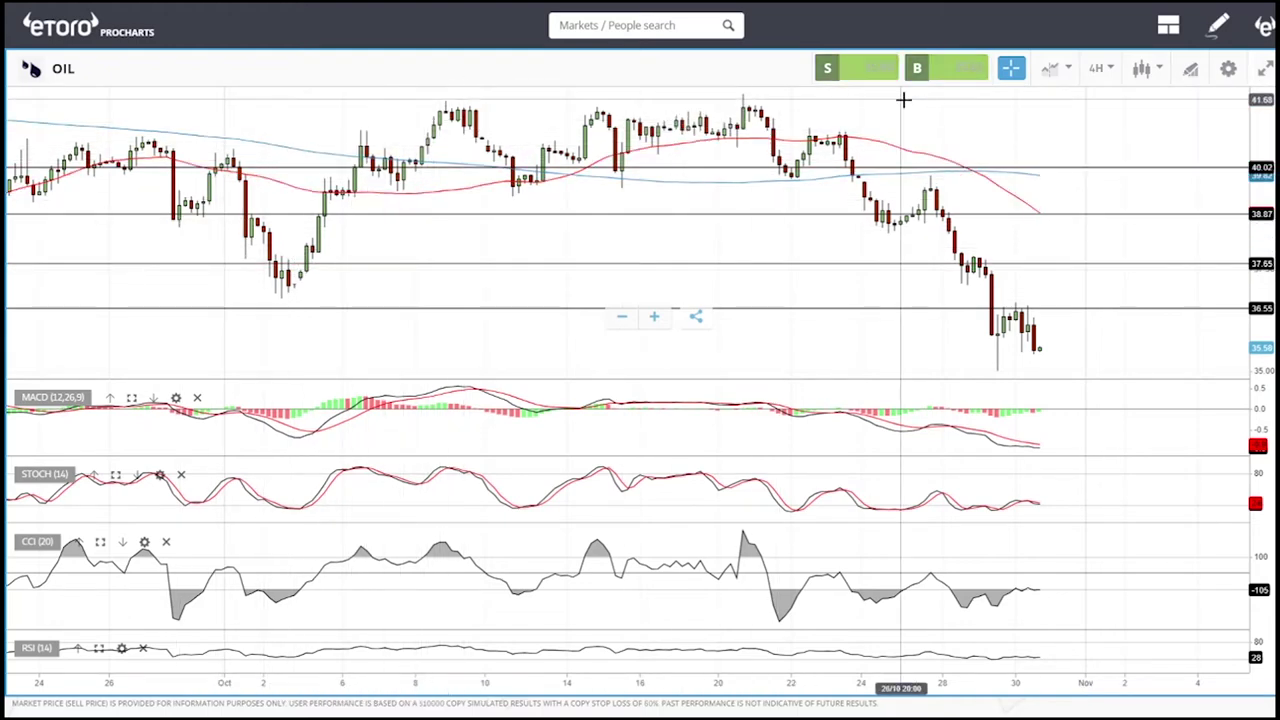
scroll(1145, 287, down, 3)
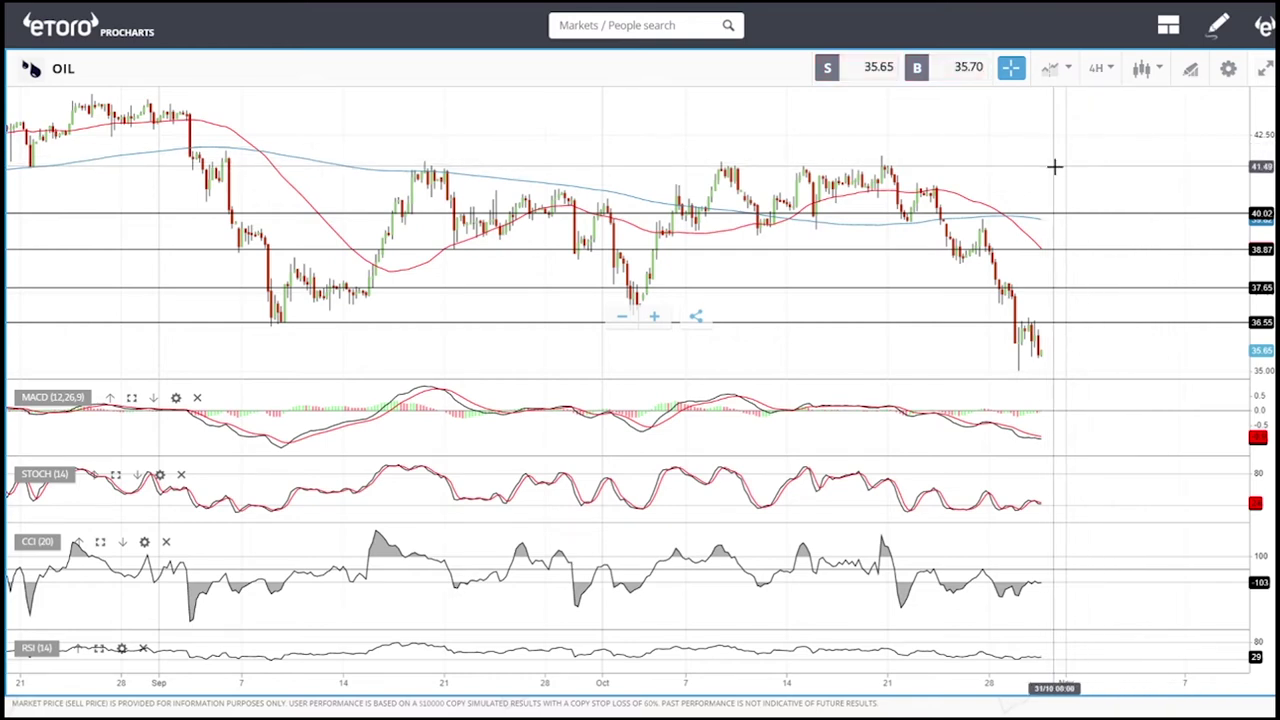
drag(1060, 189, 1068, 183)
click(1068, 183)
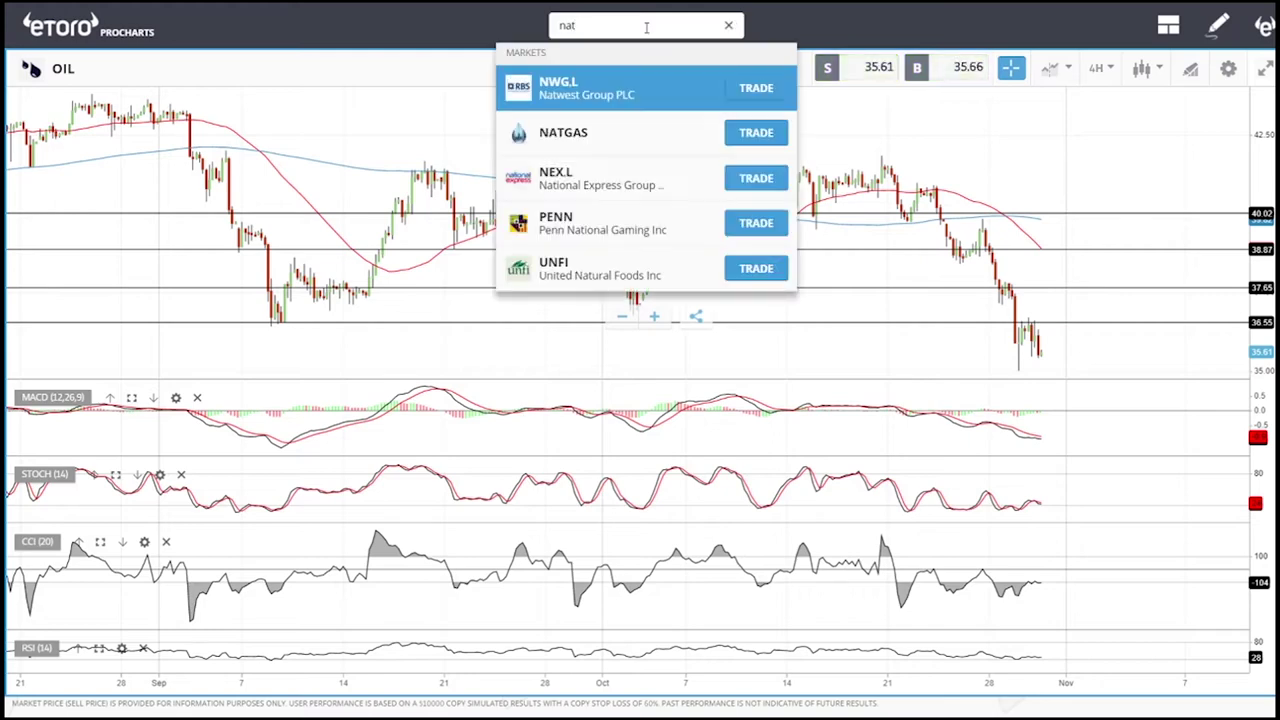
Load NATGAS from the search results and set it to daily (1D) candles
key(Down)
key(Return)
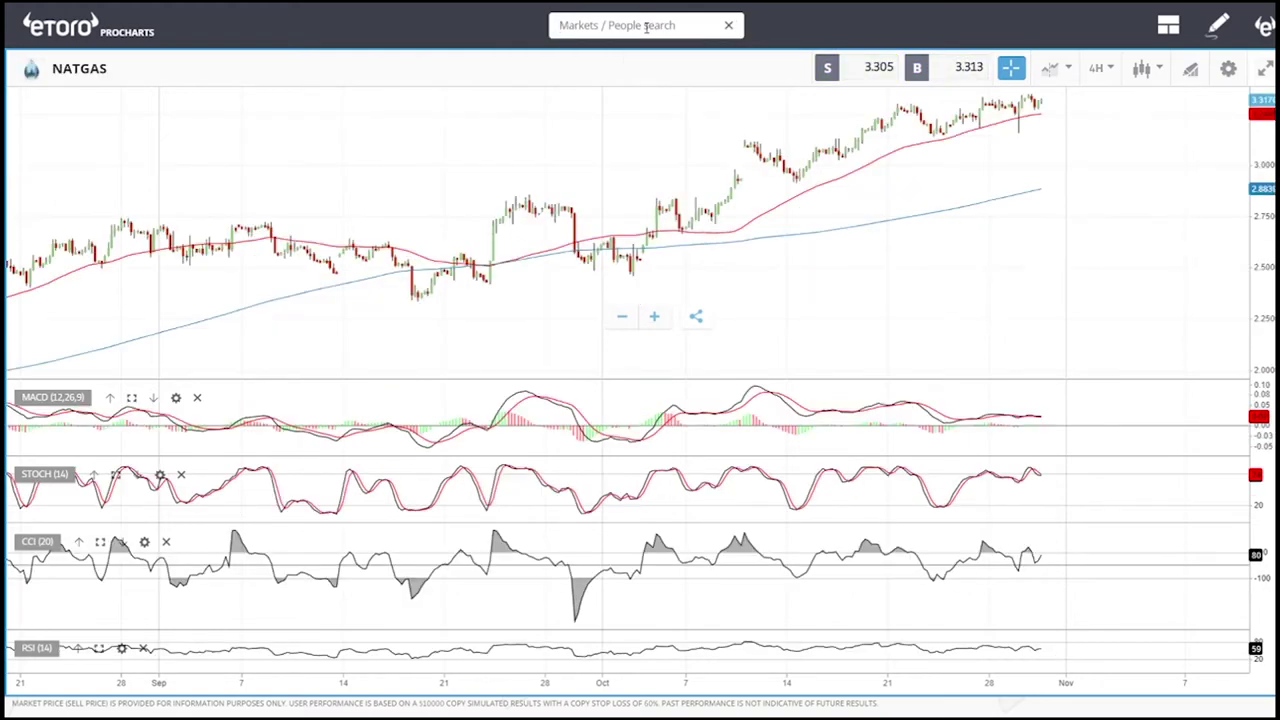
click(1090, 70)
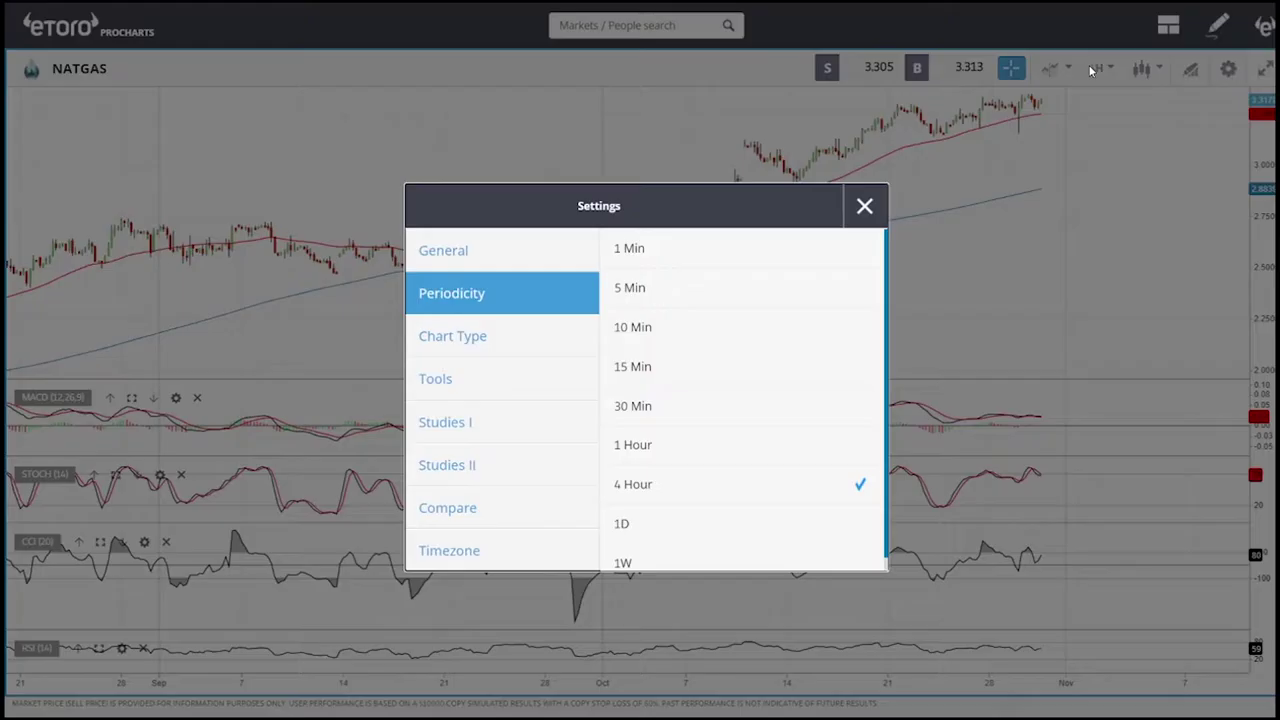
click(864, 206)
scroll(1176, 218, up, 3)
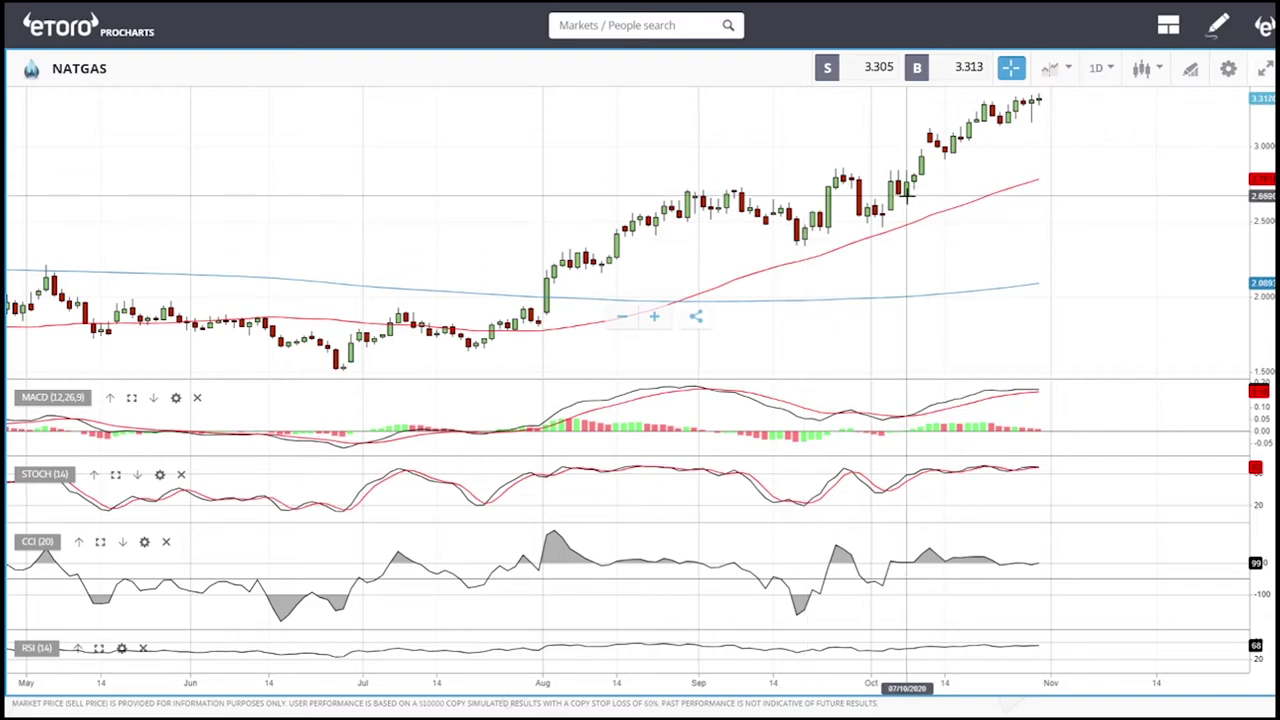
scroll(900, 200, down, 5)
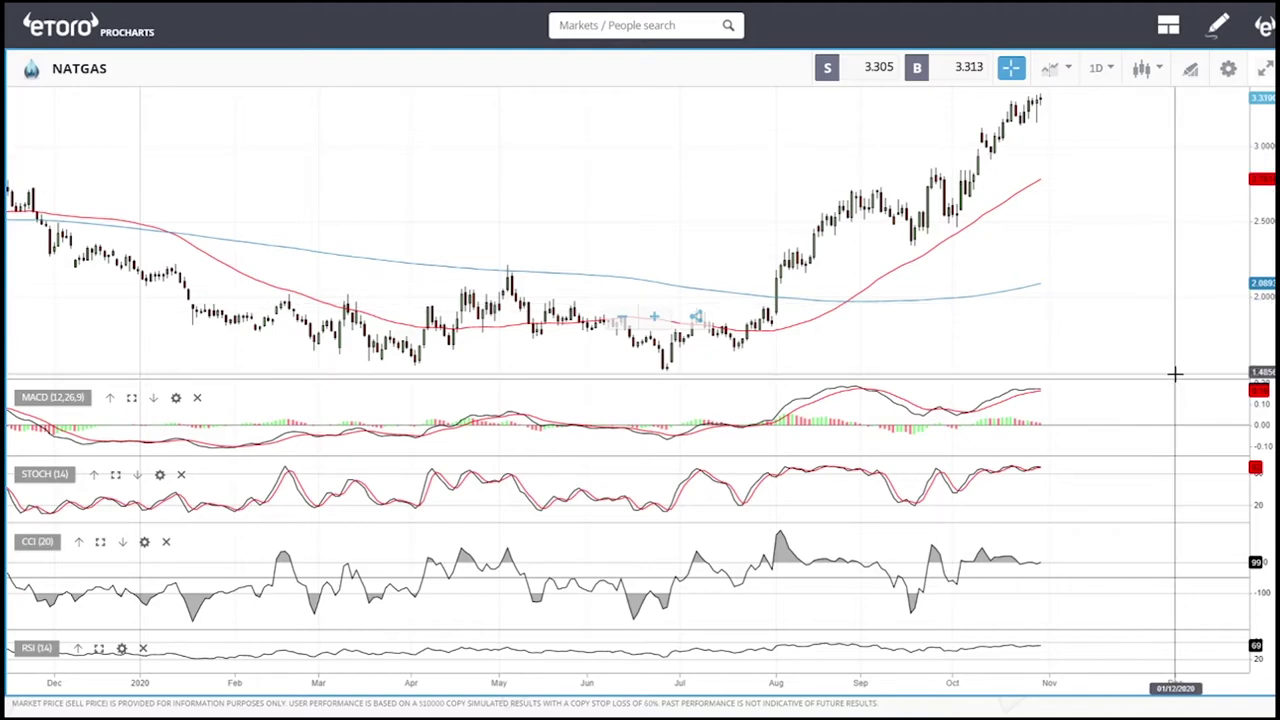
scroll(1170, 360, up, 3)
scroll(1162, 330, down, 3)
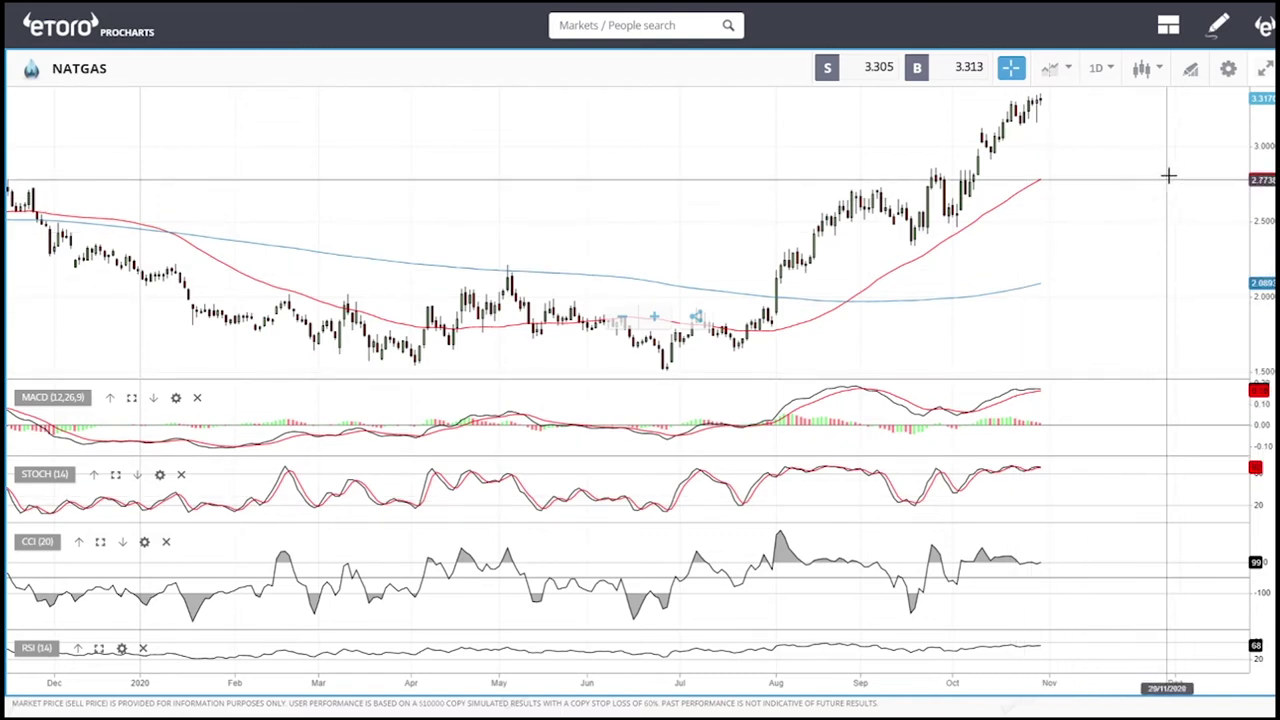
click(1190, 70)
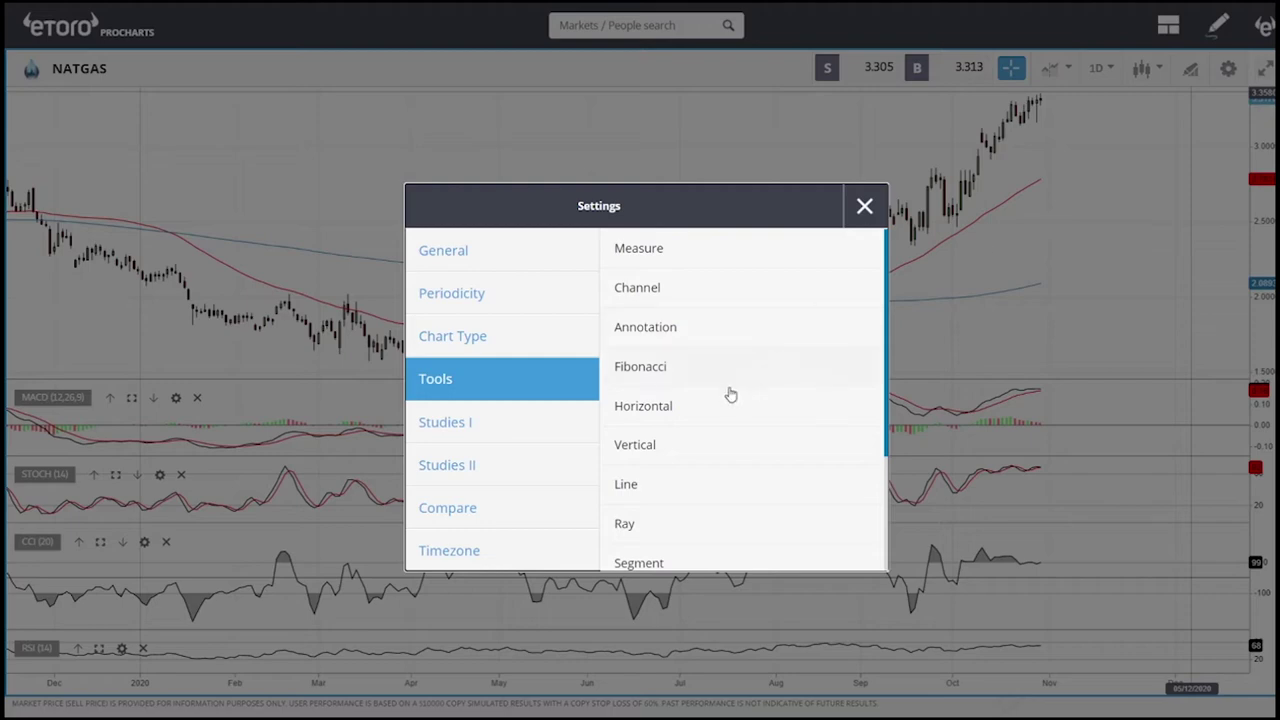
click(667, 376)
drag(667, 366, 1043, 95)
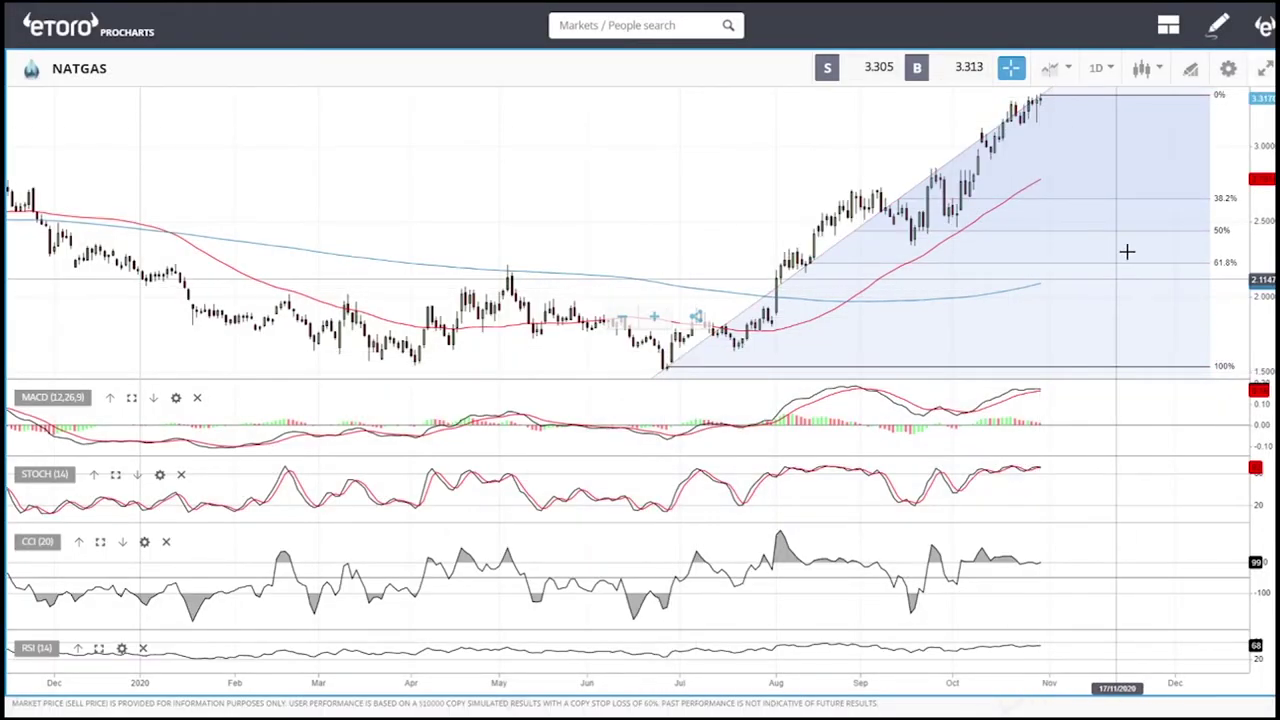
scroll(1114, 280, up, 5)
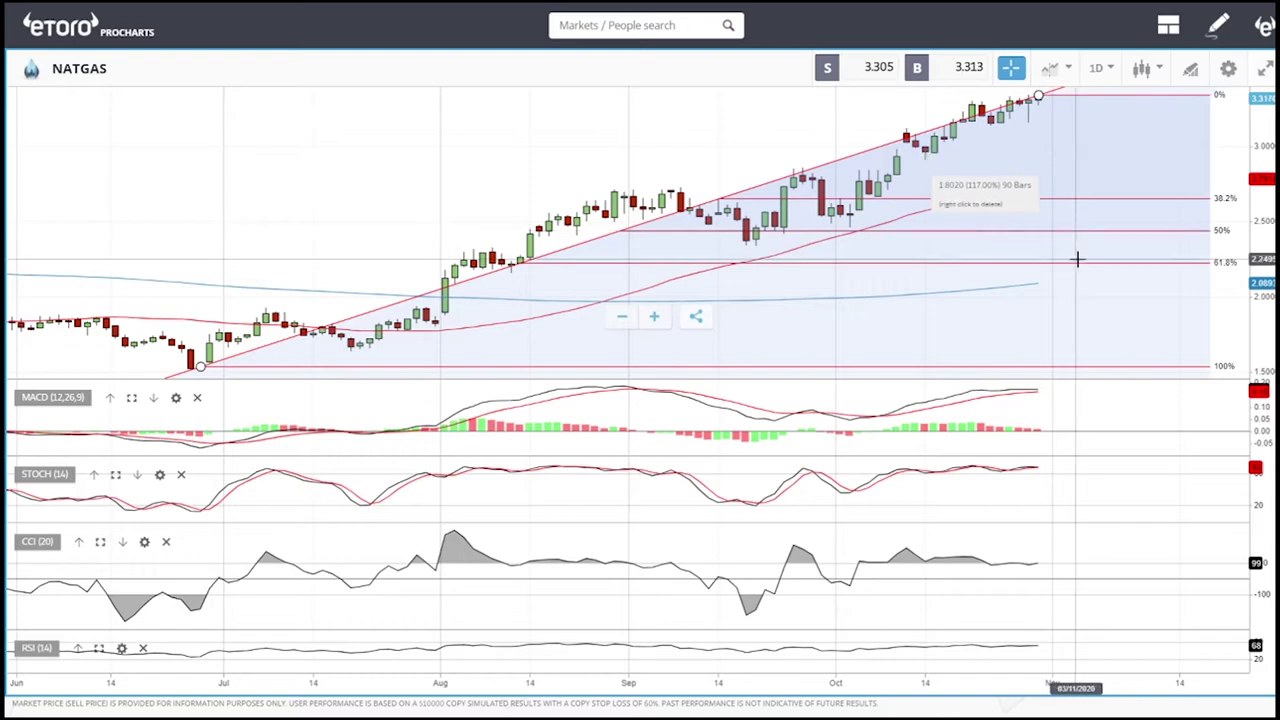
scroll(1077, 260, down, 5)
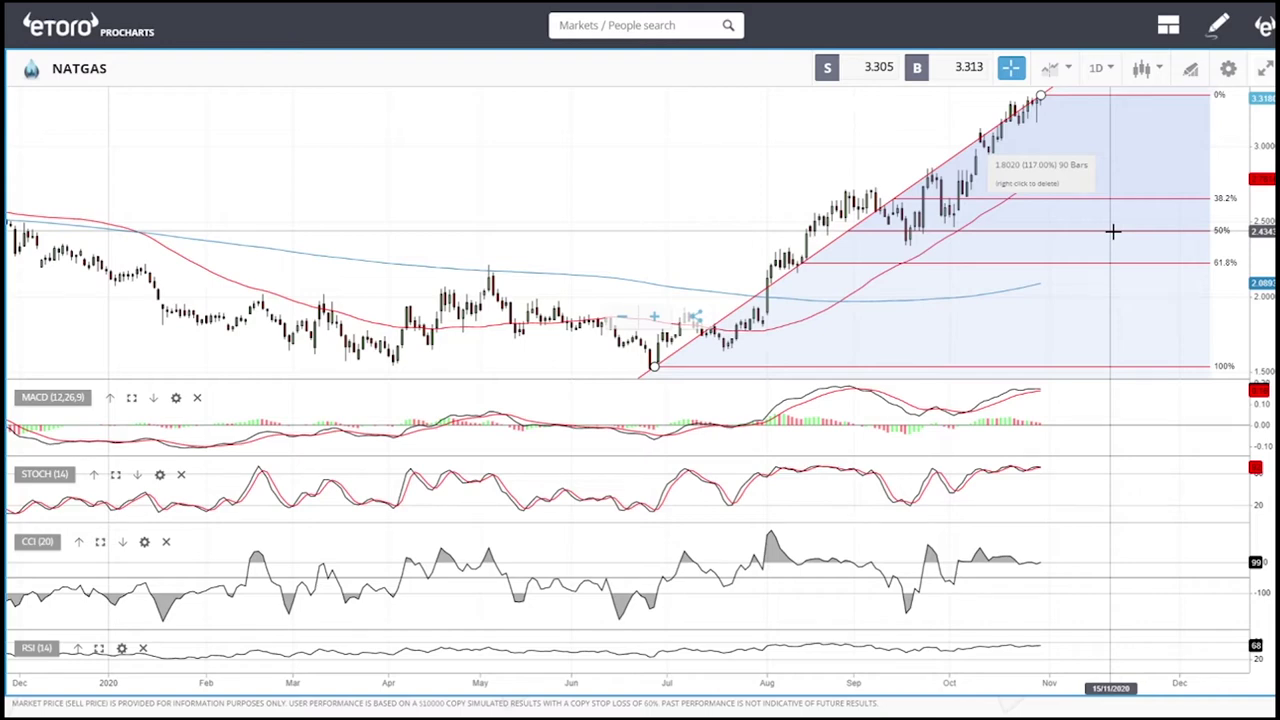
right_click(1040, 95)
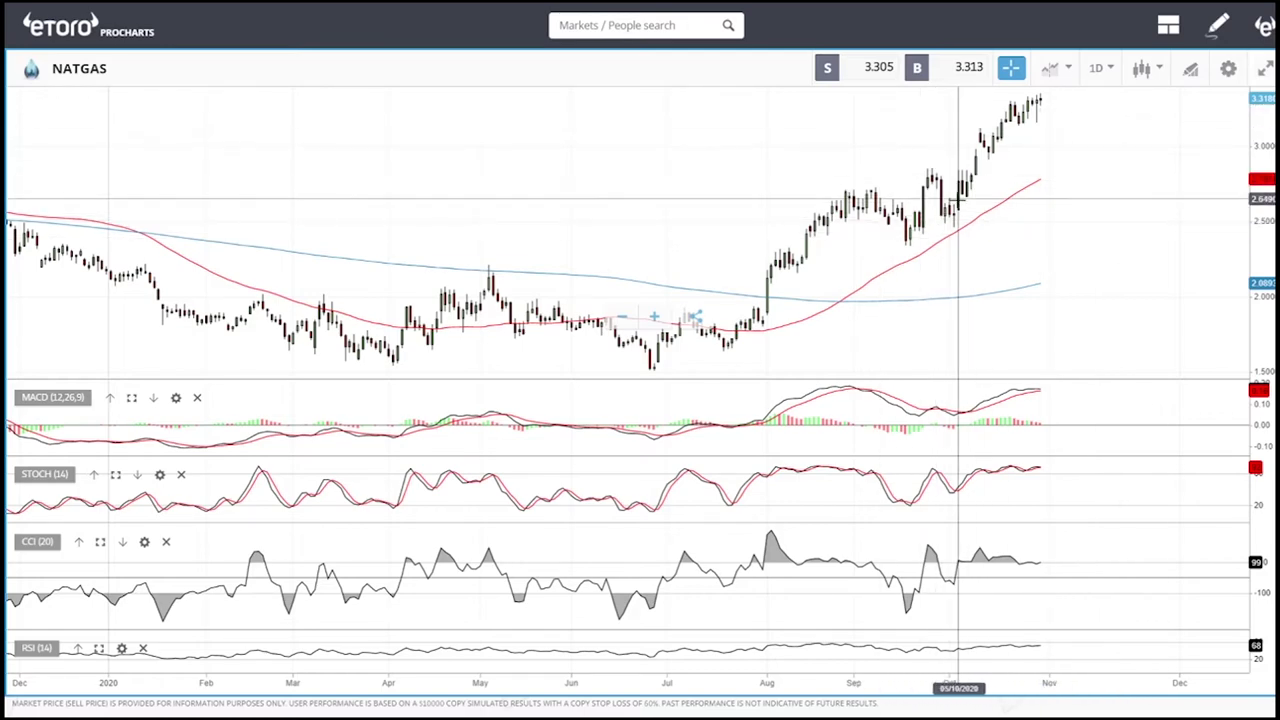
Place a horizontal line near 2.78, shift it to about 2.748, then delete it
click(1190, 69)
click(679, 403)
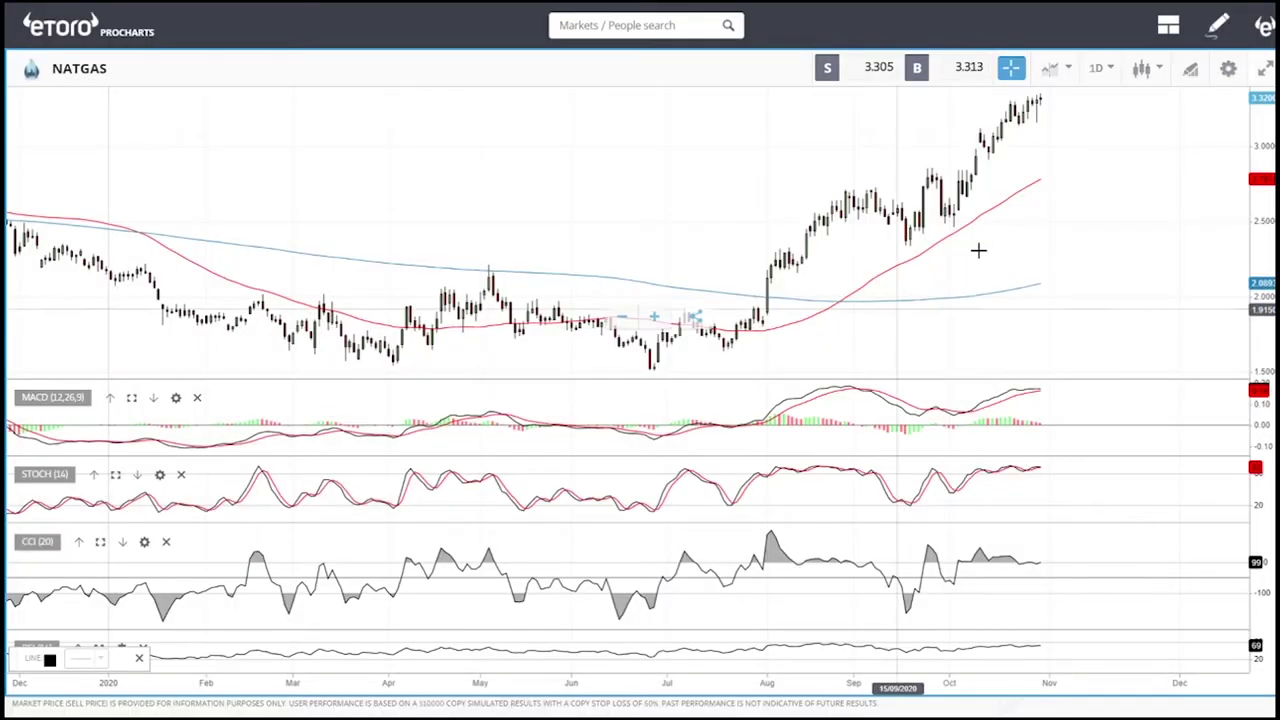
click(1076, 178)
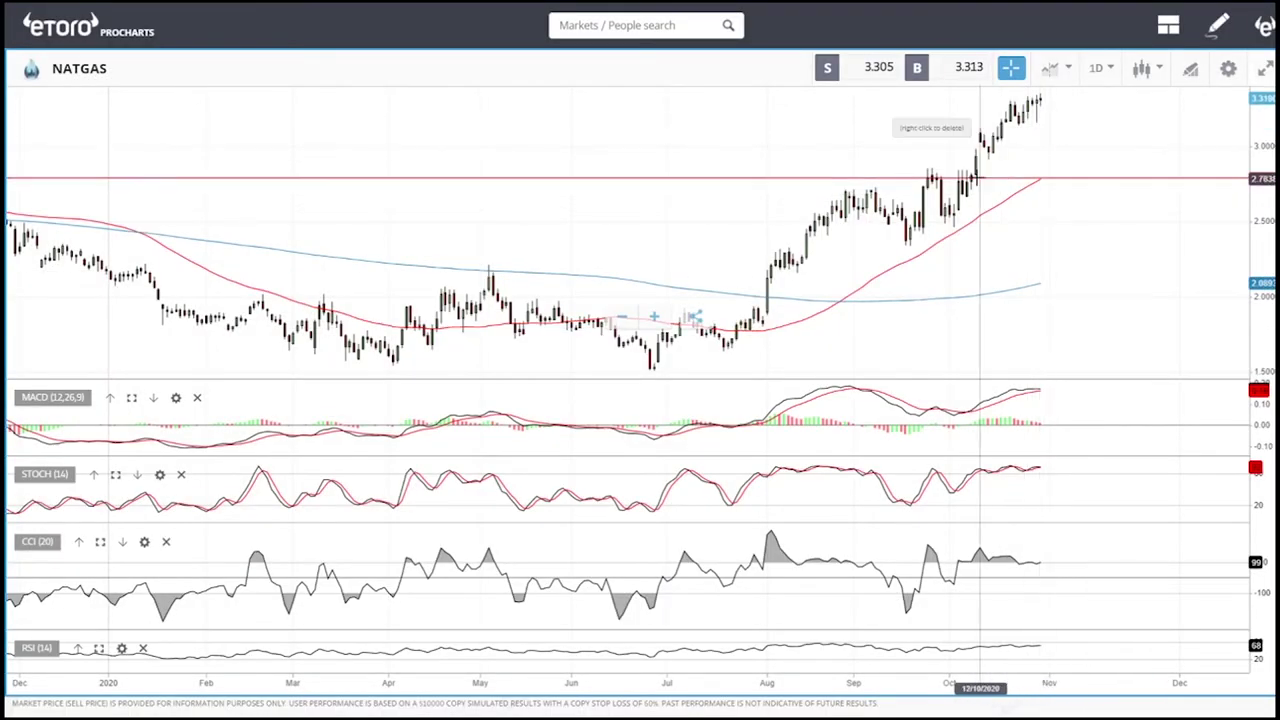
mouse_move(928, 178)
mouse_down()
mouse_move(934, 169)
mouse_move(920, 183)
mouse_up()
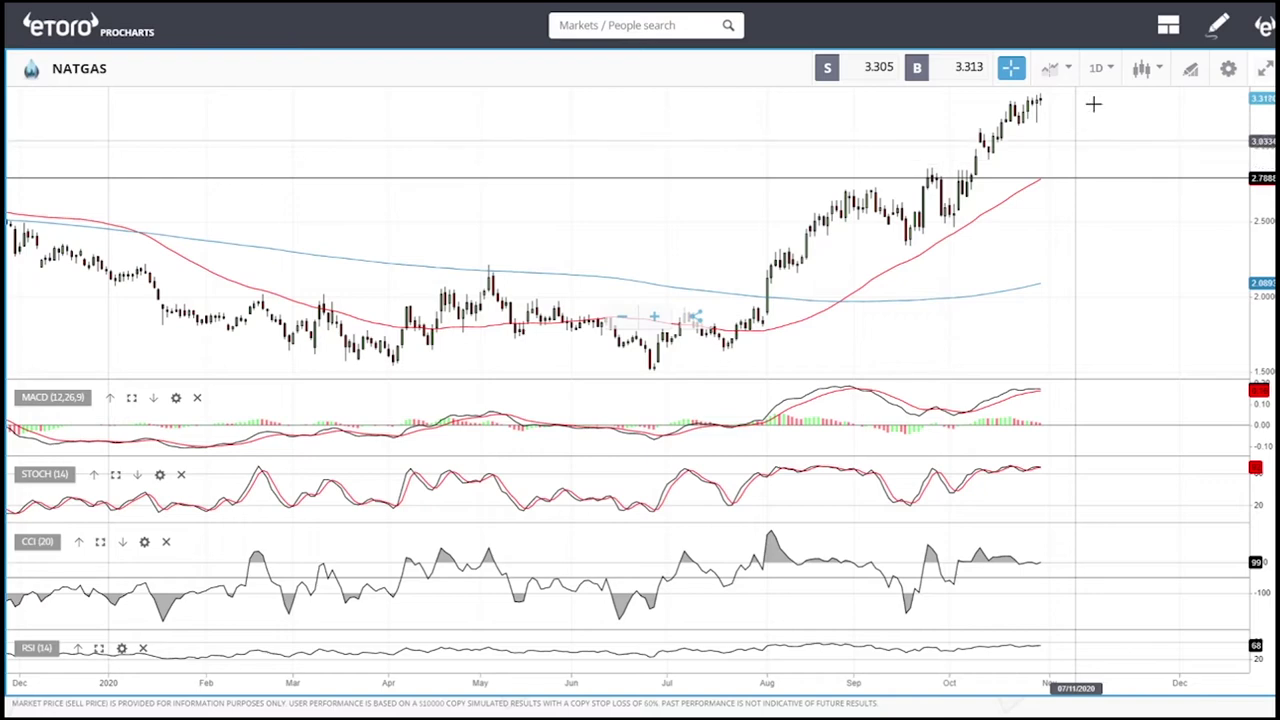
click(1129, 180)
key(Delete)
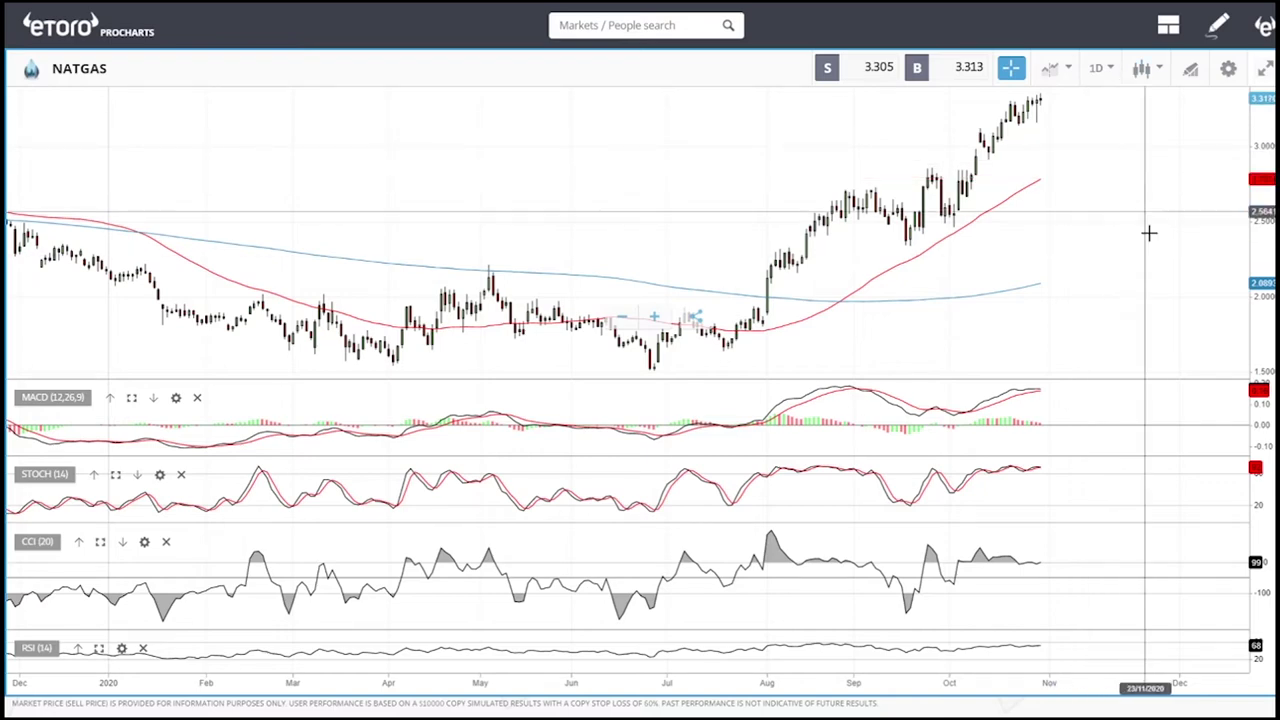
scroll(1149, 242, up, 3)
scroll(1149, 243, down, 4)
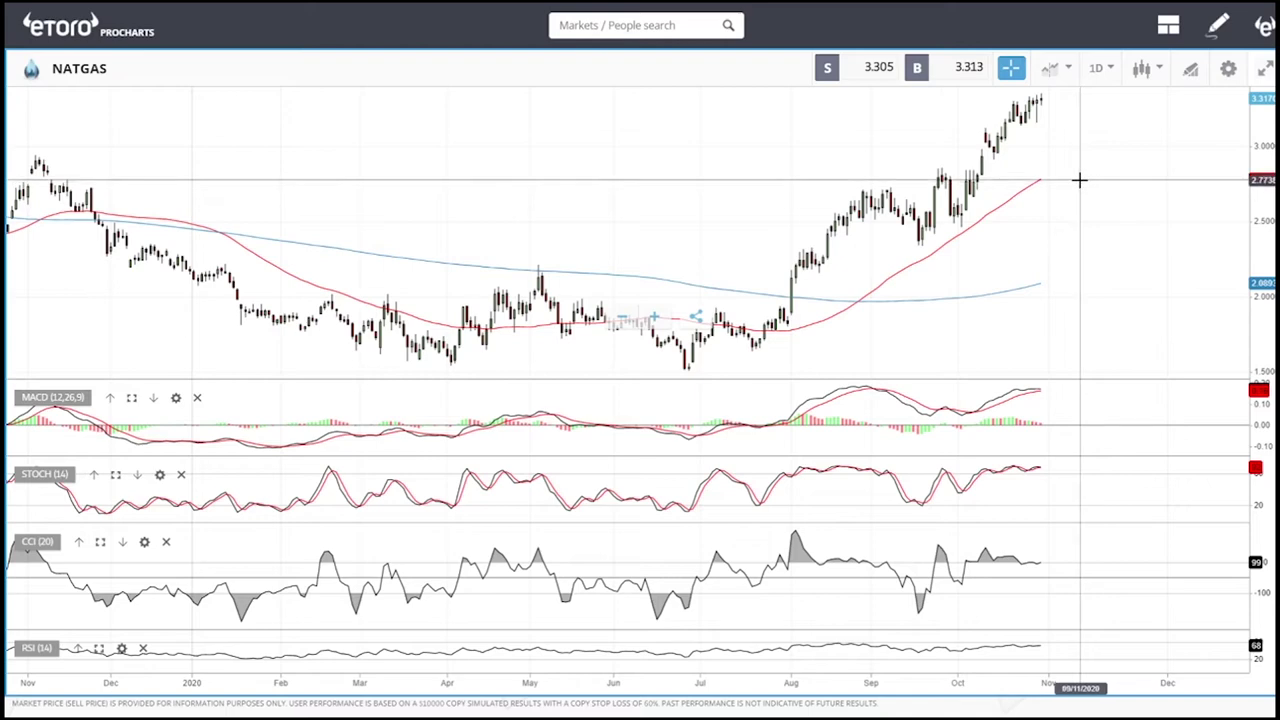
Draw horizontal lines at 2.7788 and 2.6440, plus one more dragged near the recent high
click(1188, 70)
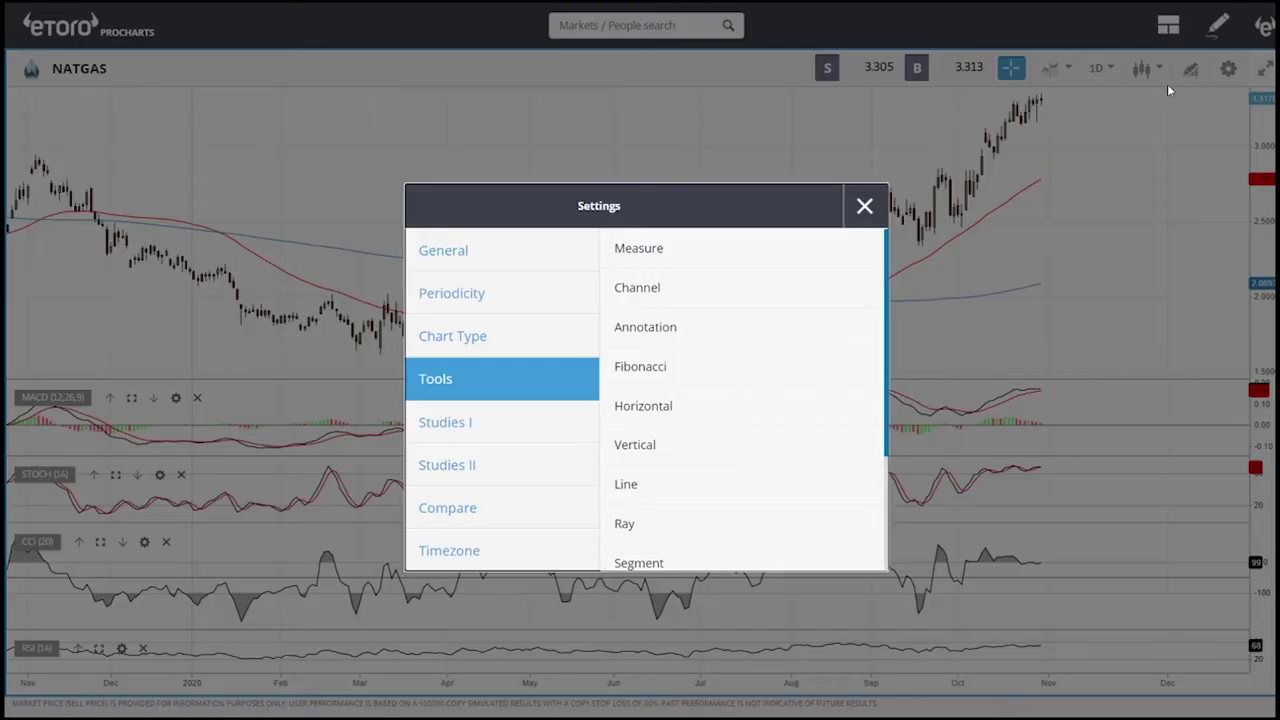
click(671, 408)
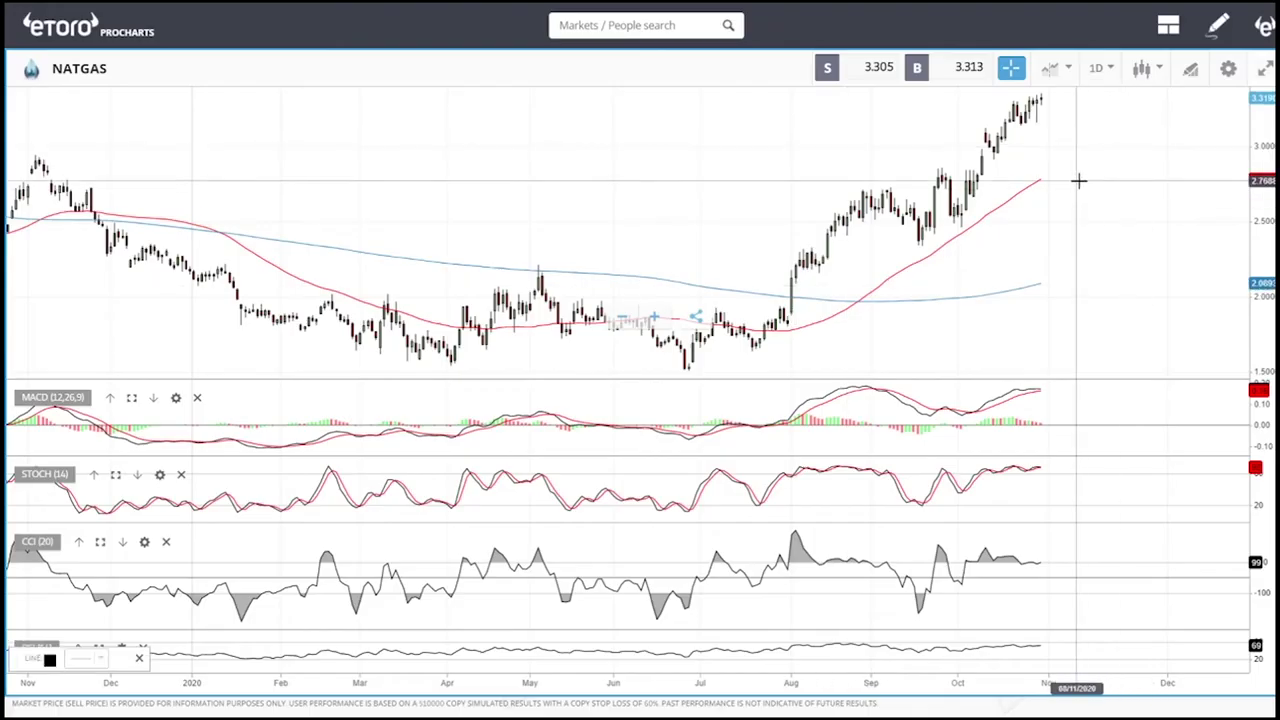
click(1078, 179)
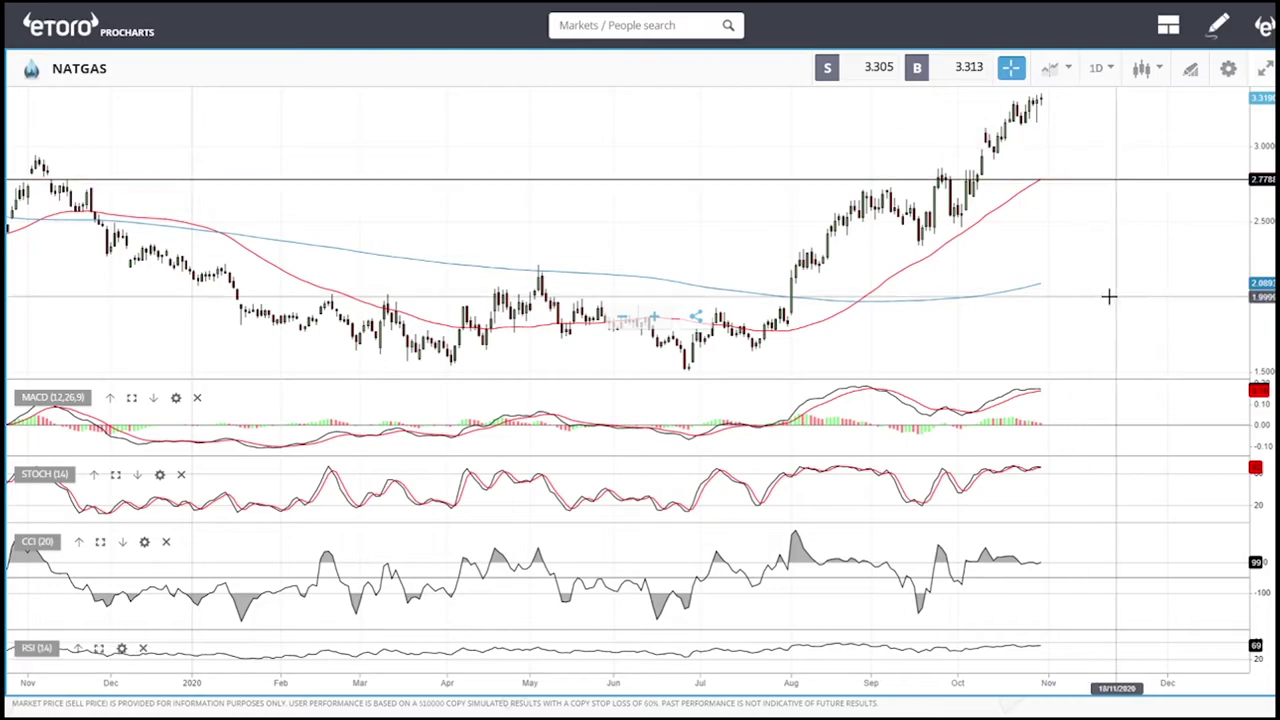
click(1190, 70)
click(688, 410)
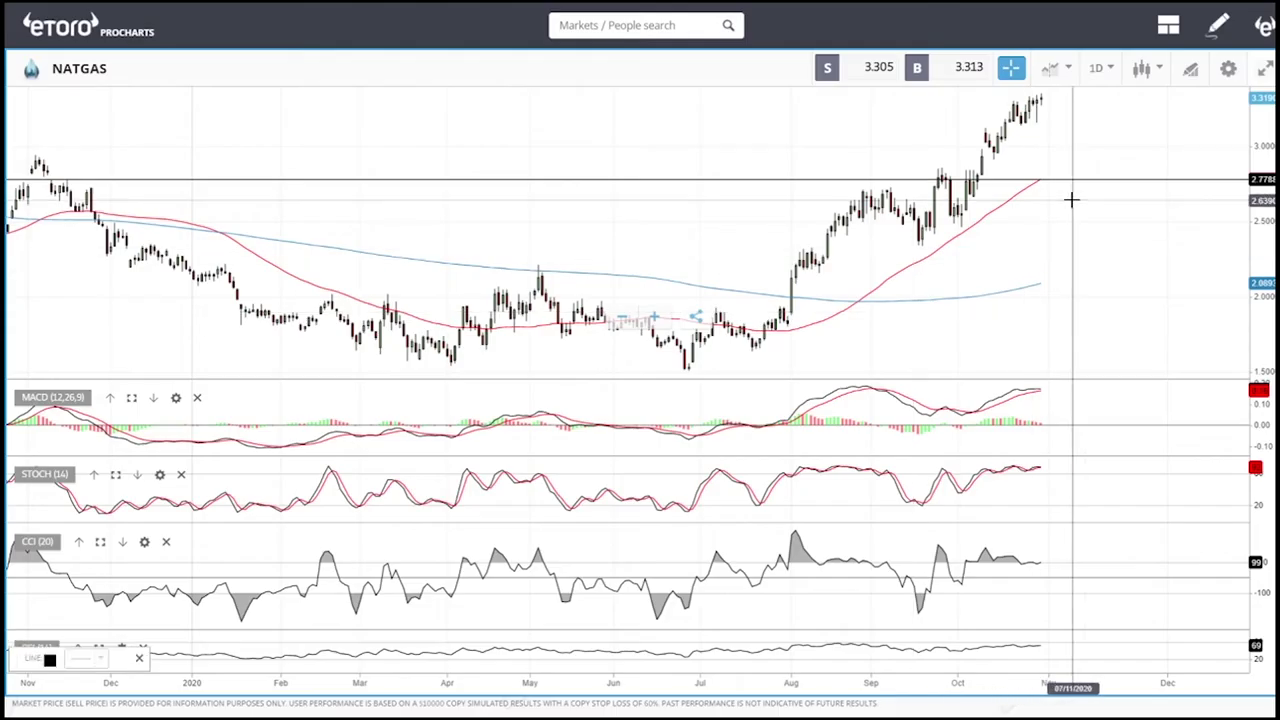
click(1071, 199)
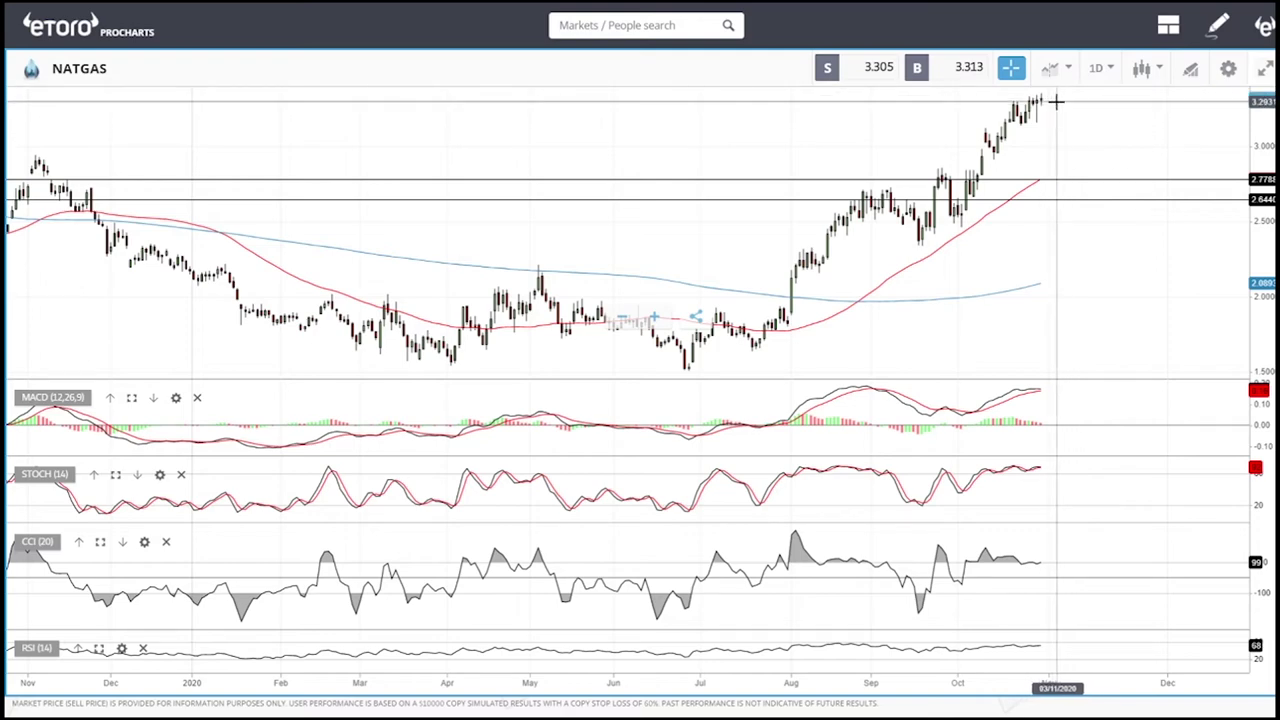
click(1190, 68)
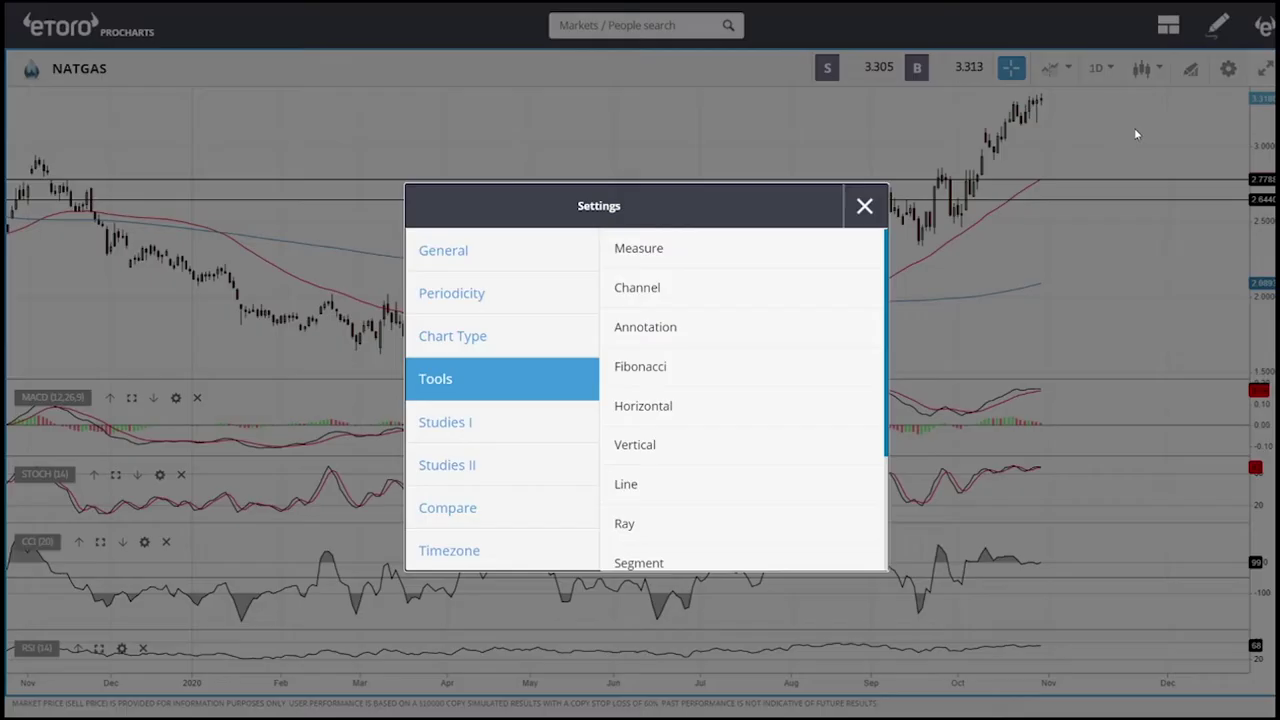
click(677, 413)
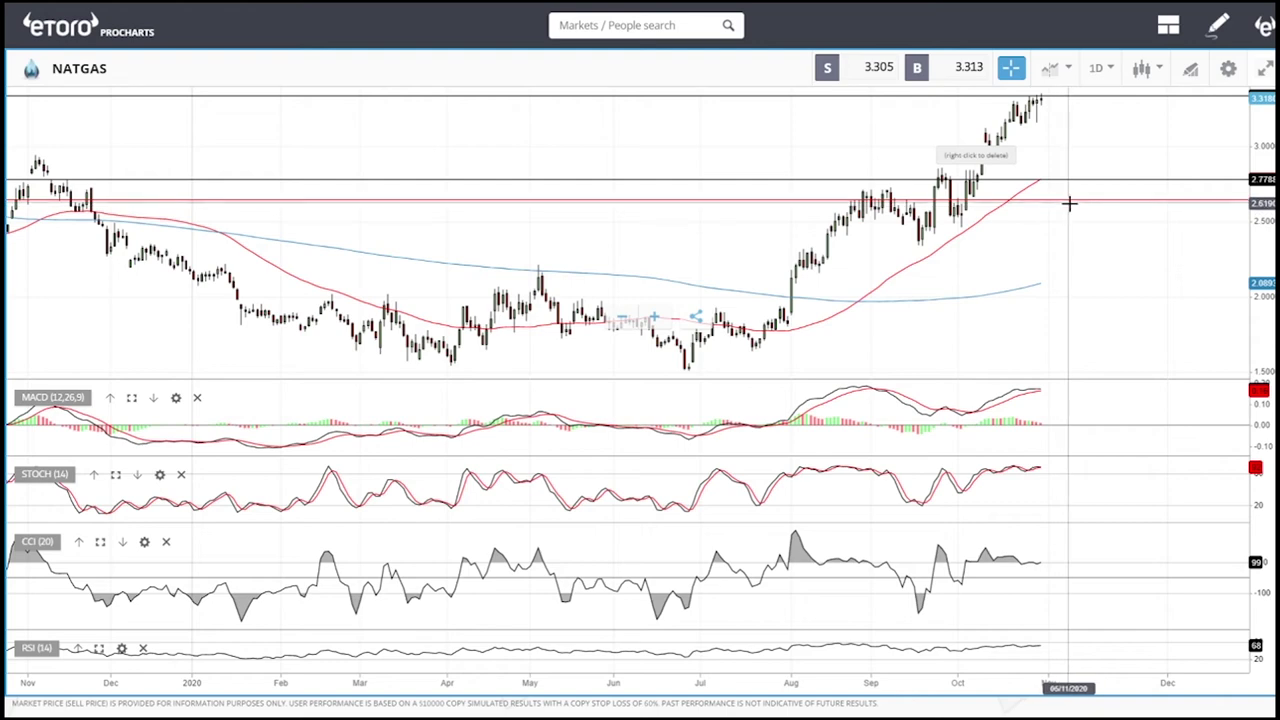
drag(1097, 200, 1057, 199)
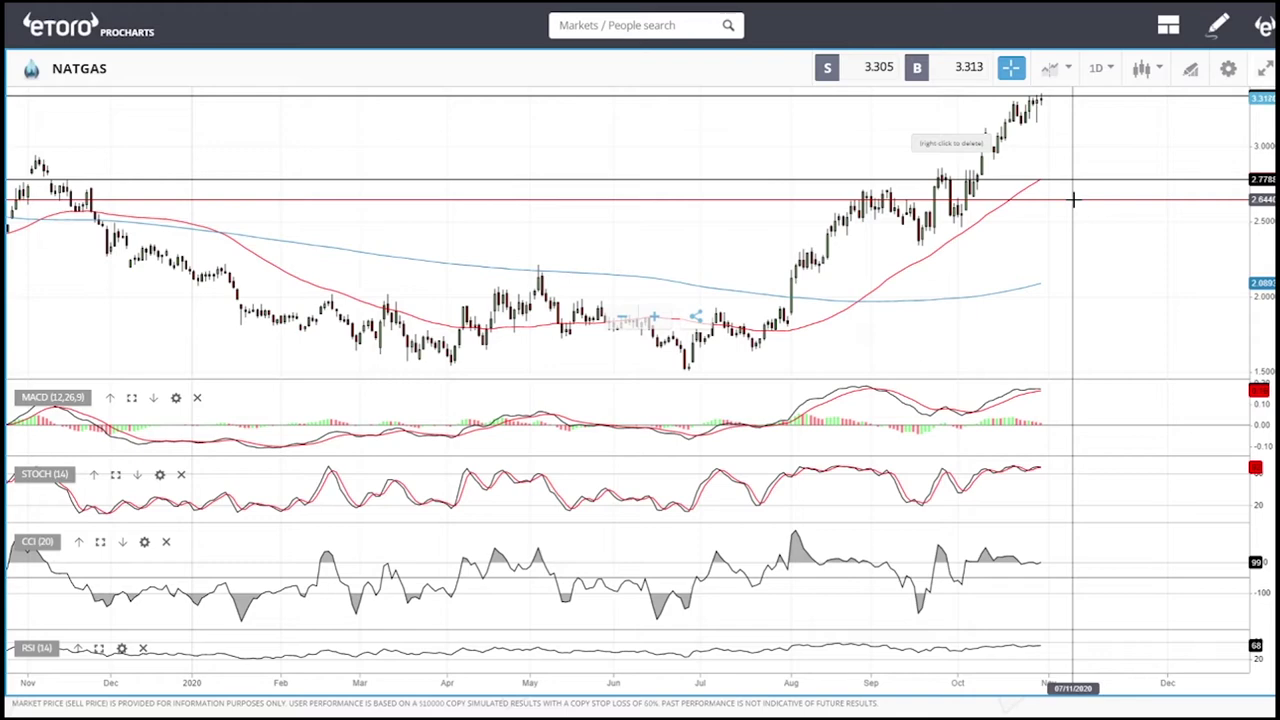
drag(1073, 200, 1106, 174)
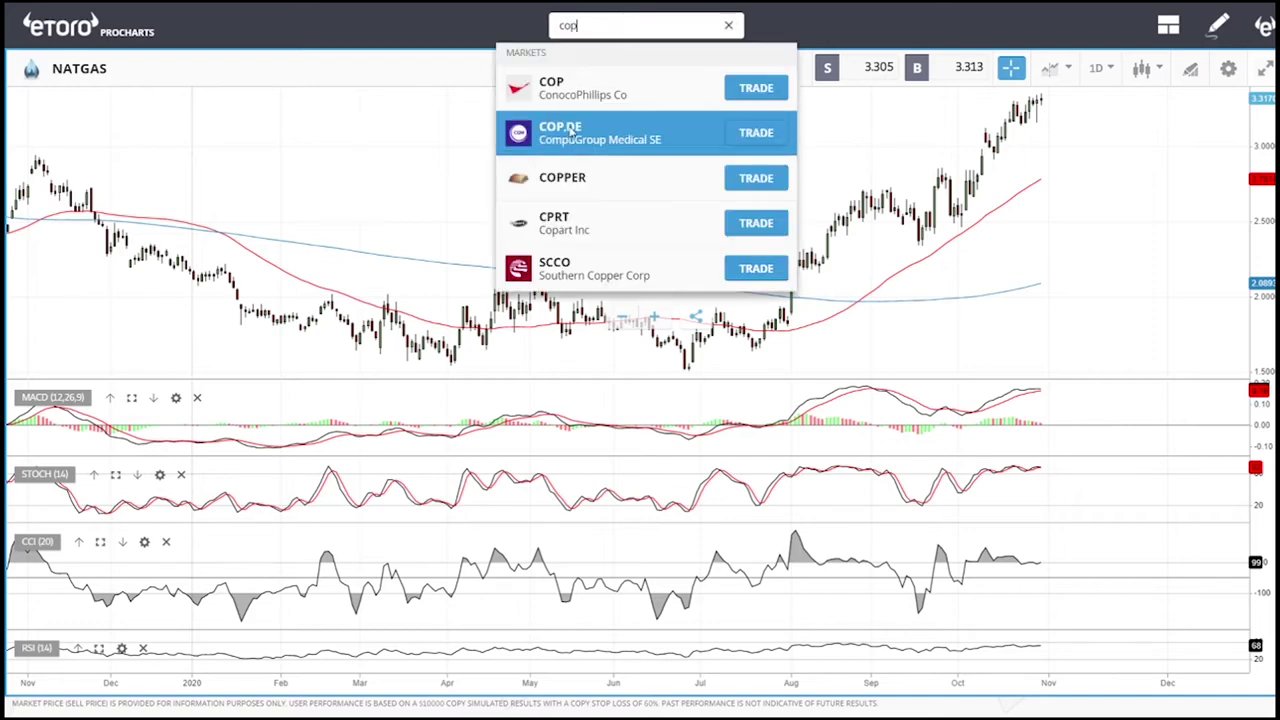
Load the COPPER chart and zoom in and out across its daily price history
click(568, 172)
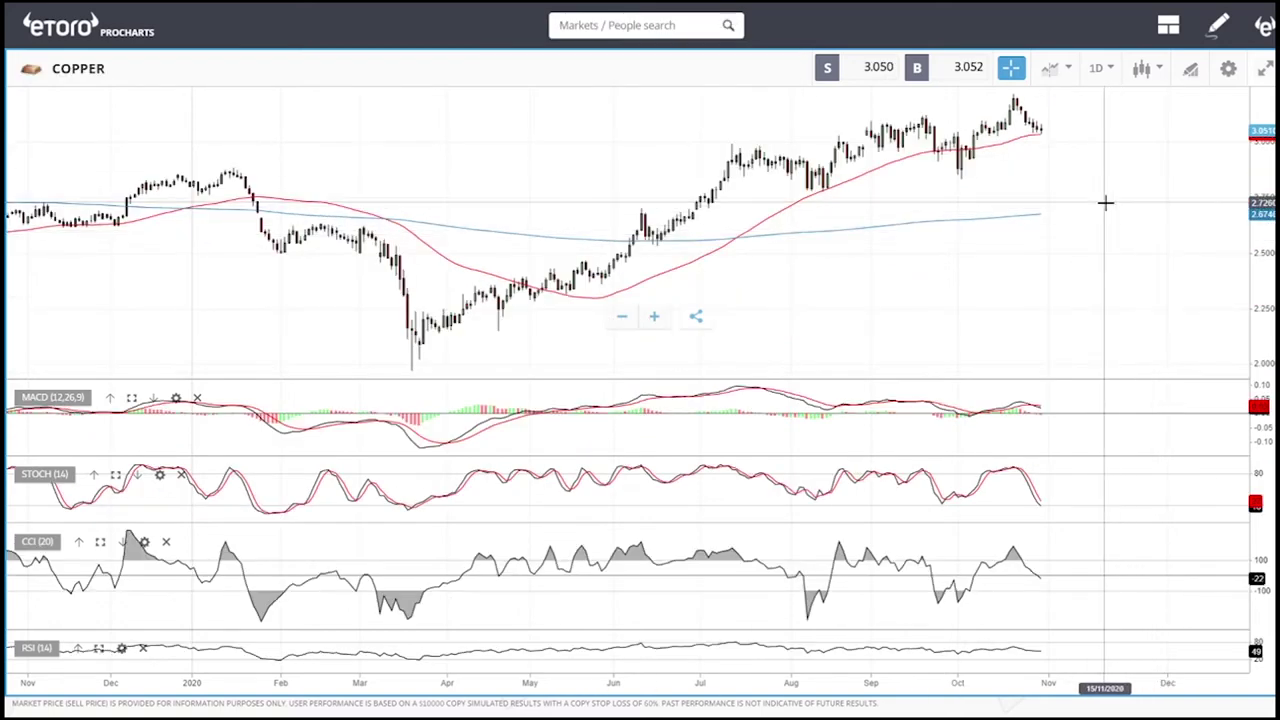
scroll(1106, 203, up, 5)
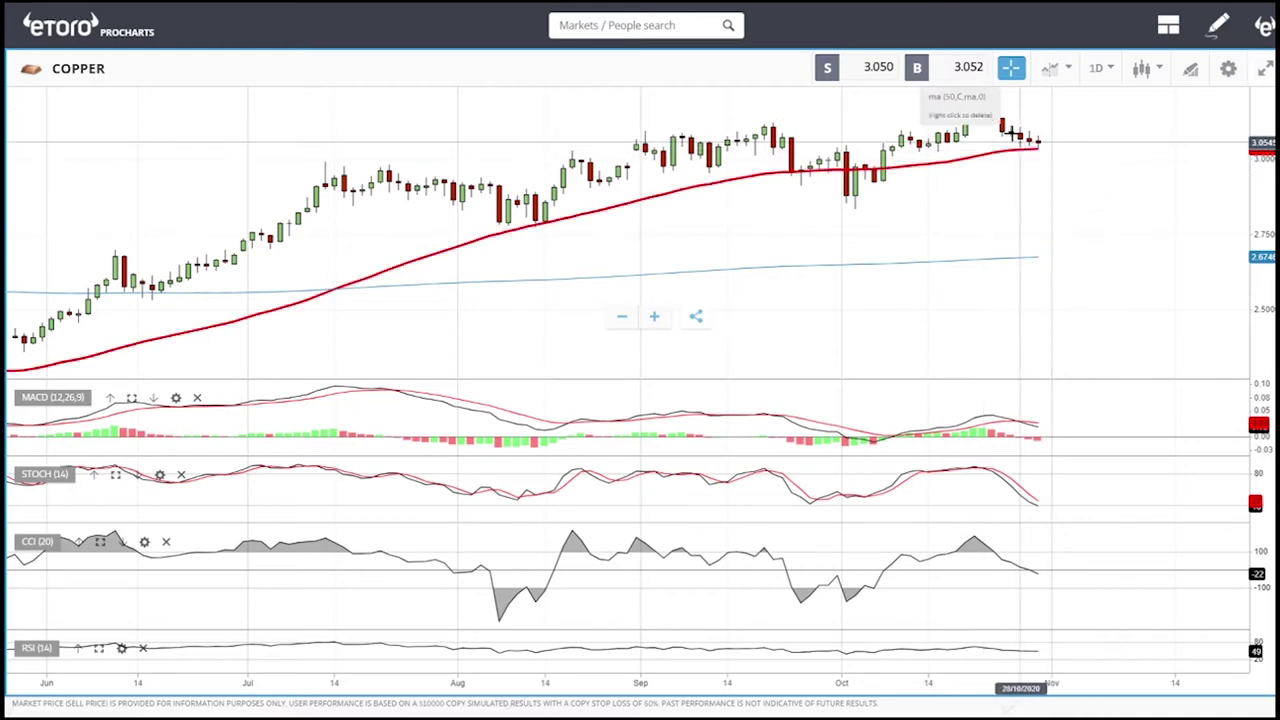
scroll(1083, 346, down, 3)
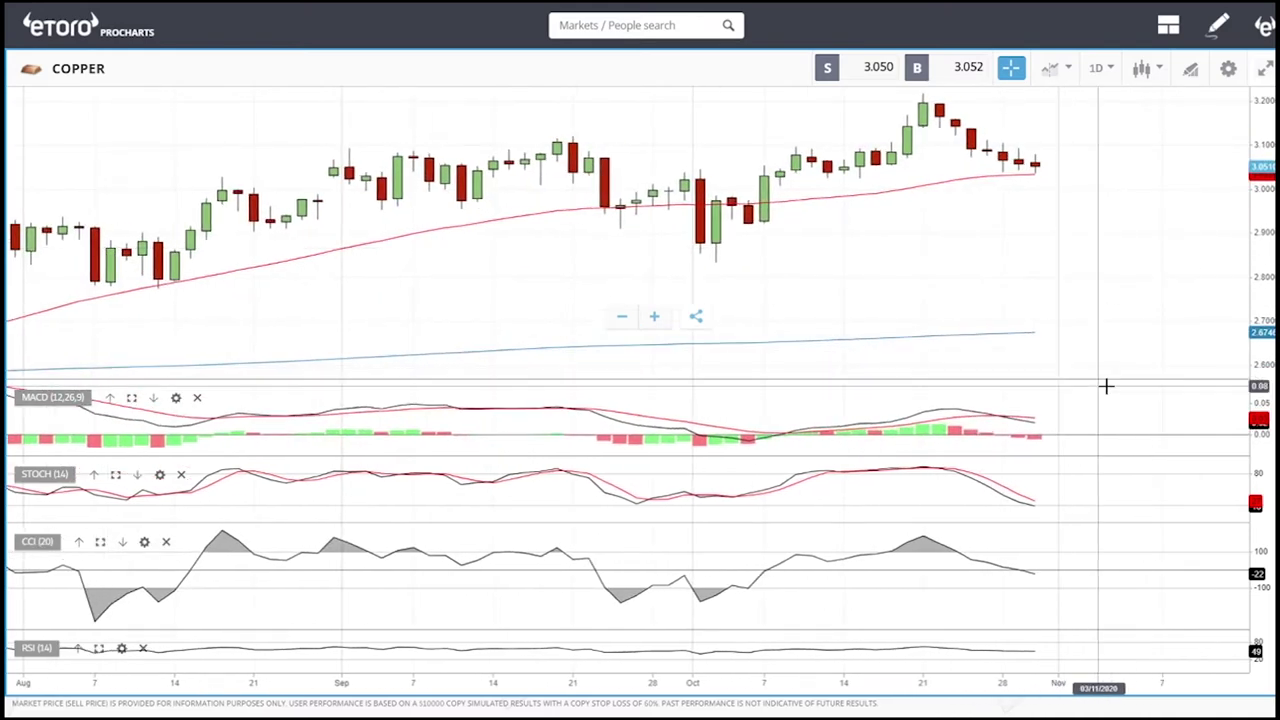
scroll(1106, 383, up, 2)
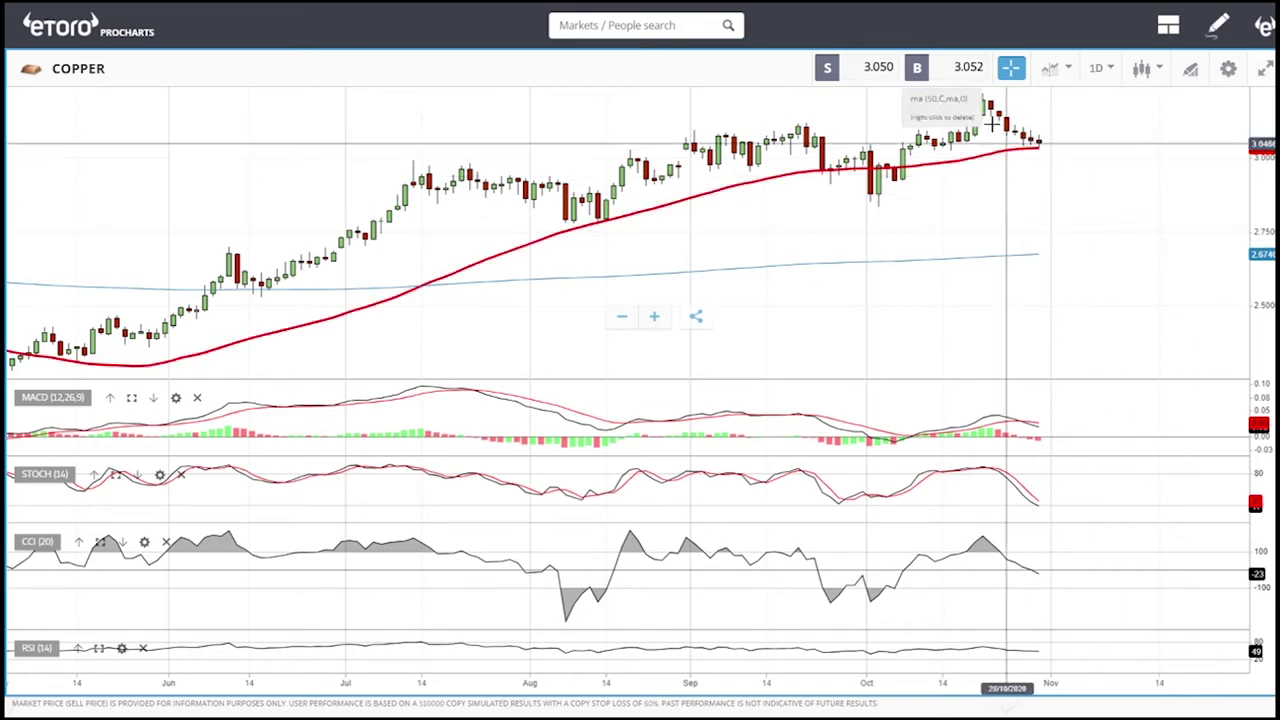
scroll(829, 203, down, 5)
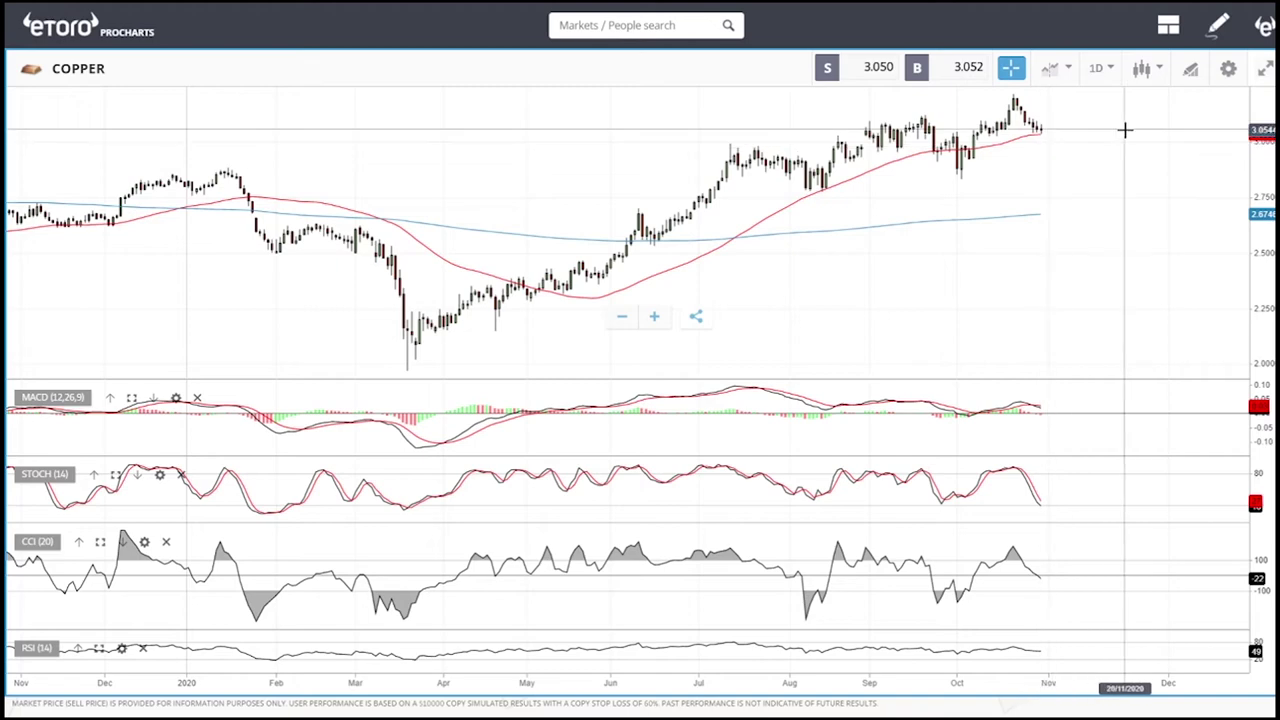
scroll(1150, 150, up, 5)
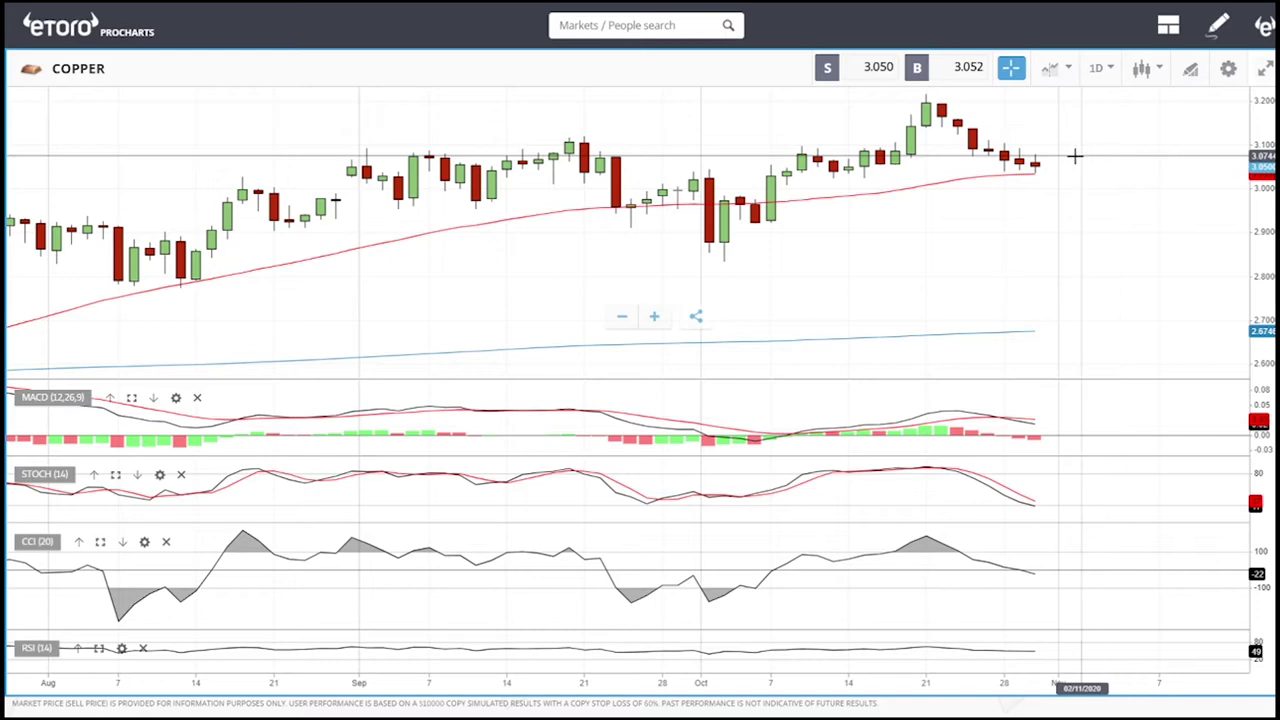
scroll(1094, 164, down, 3)
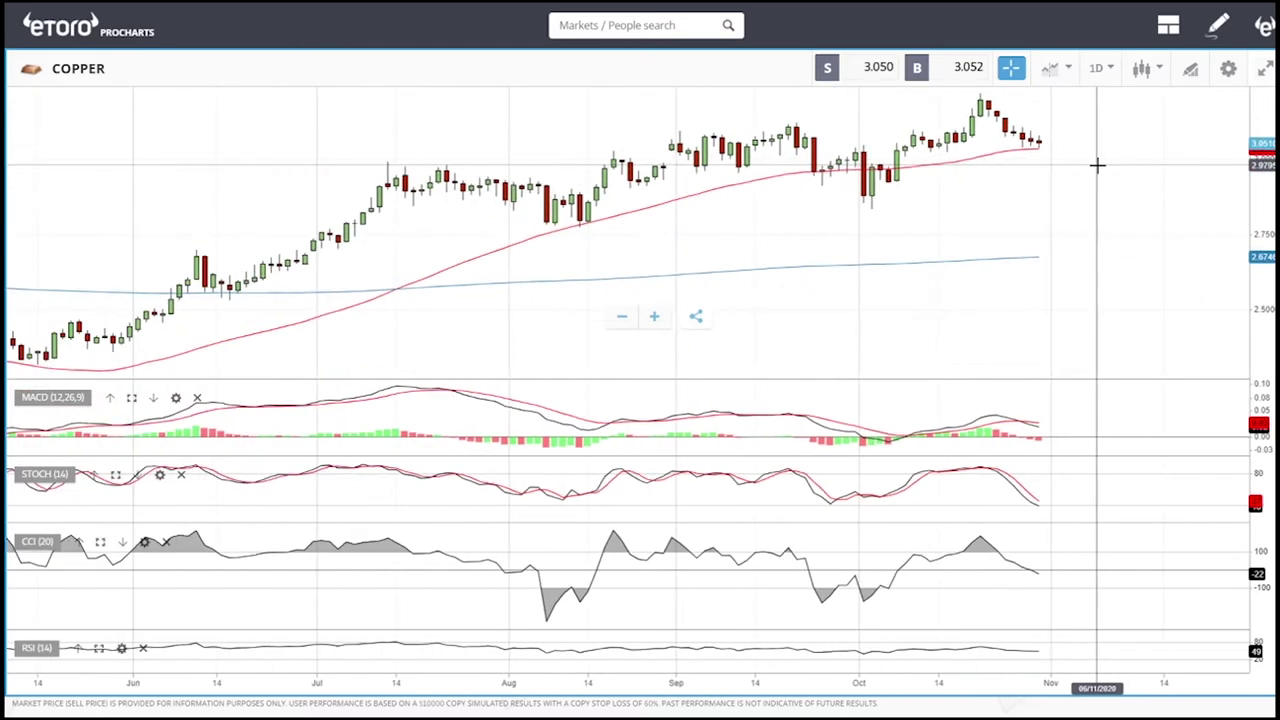
scroll(1097, 164, down, 3)
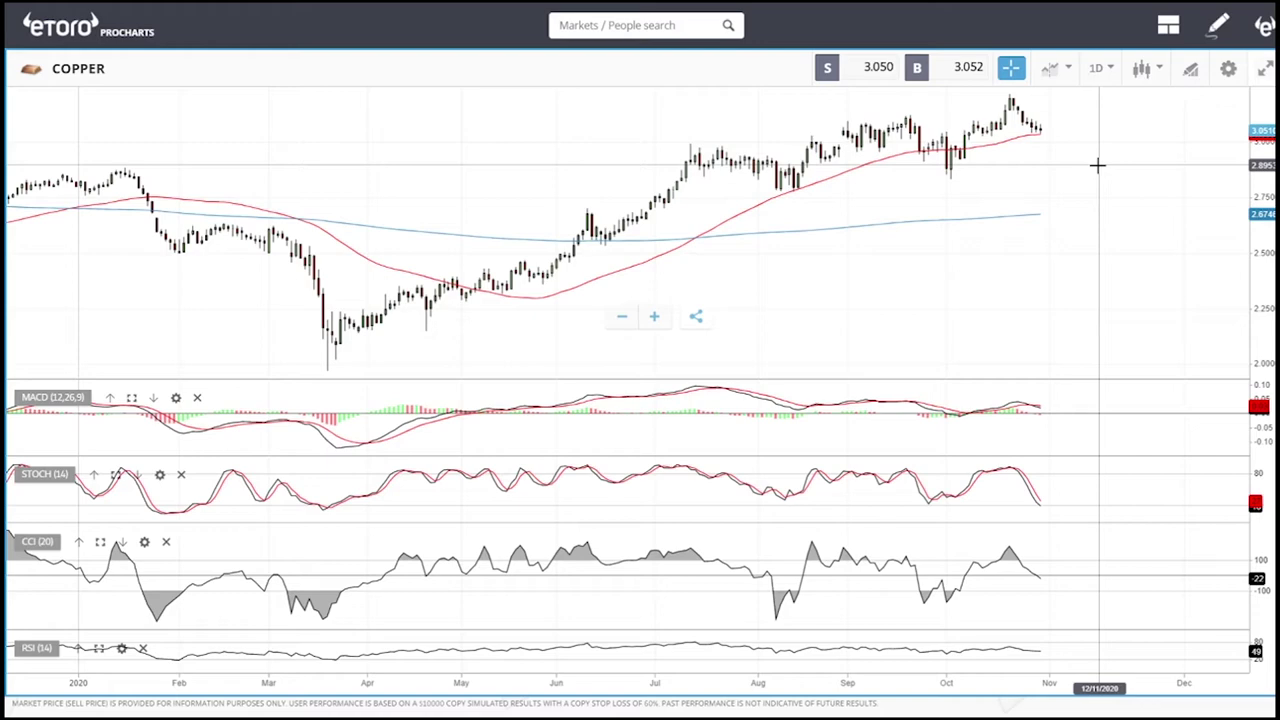
scroll(1097, 164, up, 5)
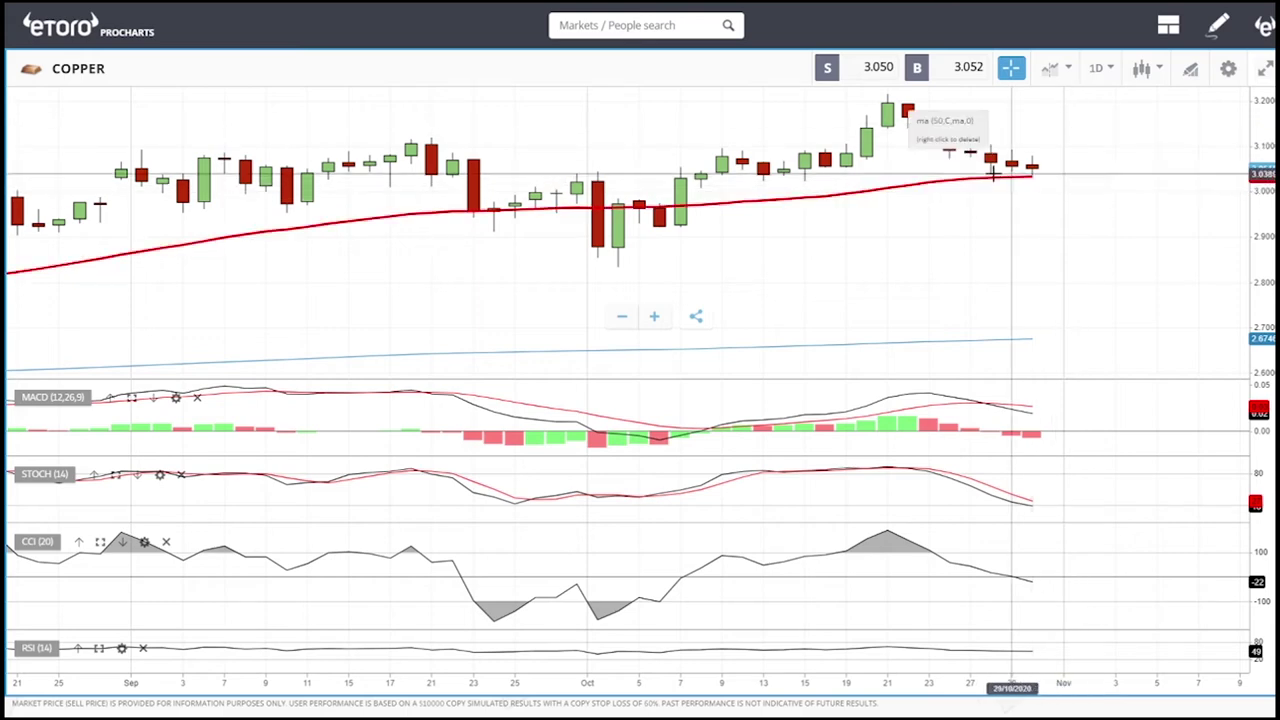
Draw horizontal lines on the COPPER chart at 2.919 and 2.835
click(1193, 68)
click(645, 405)
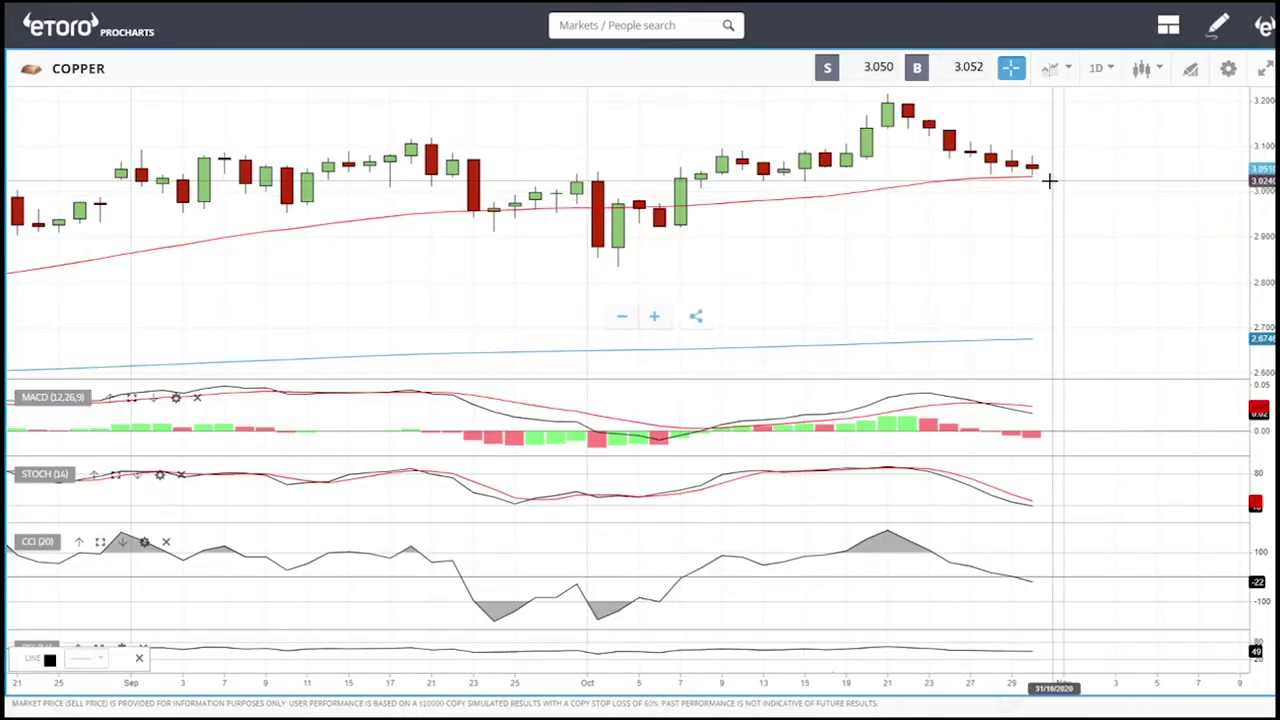
click(732, 229)
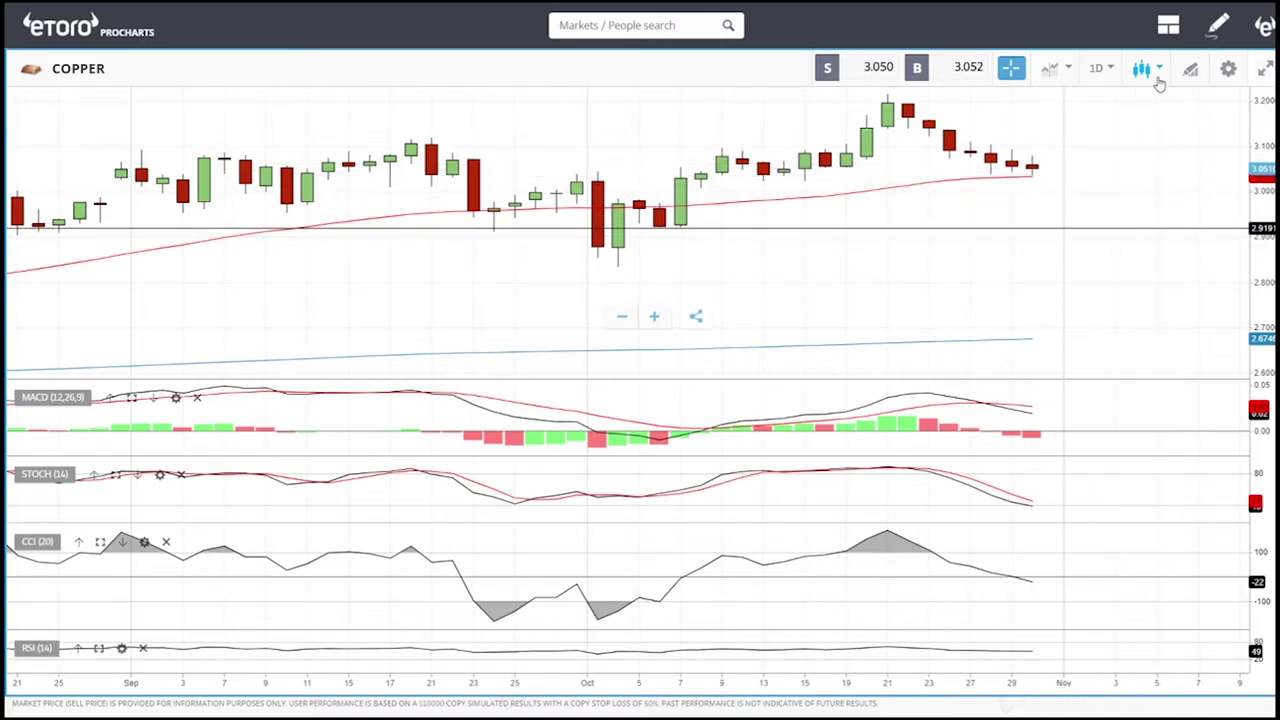
click(1194, 68)
click(676, 406)
click(720, 266)
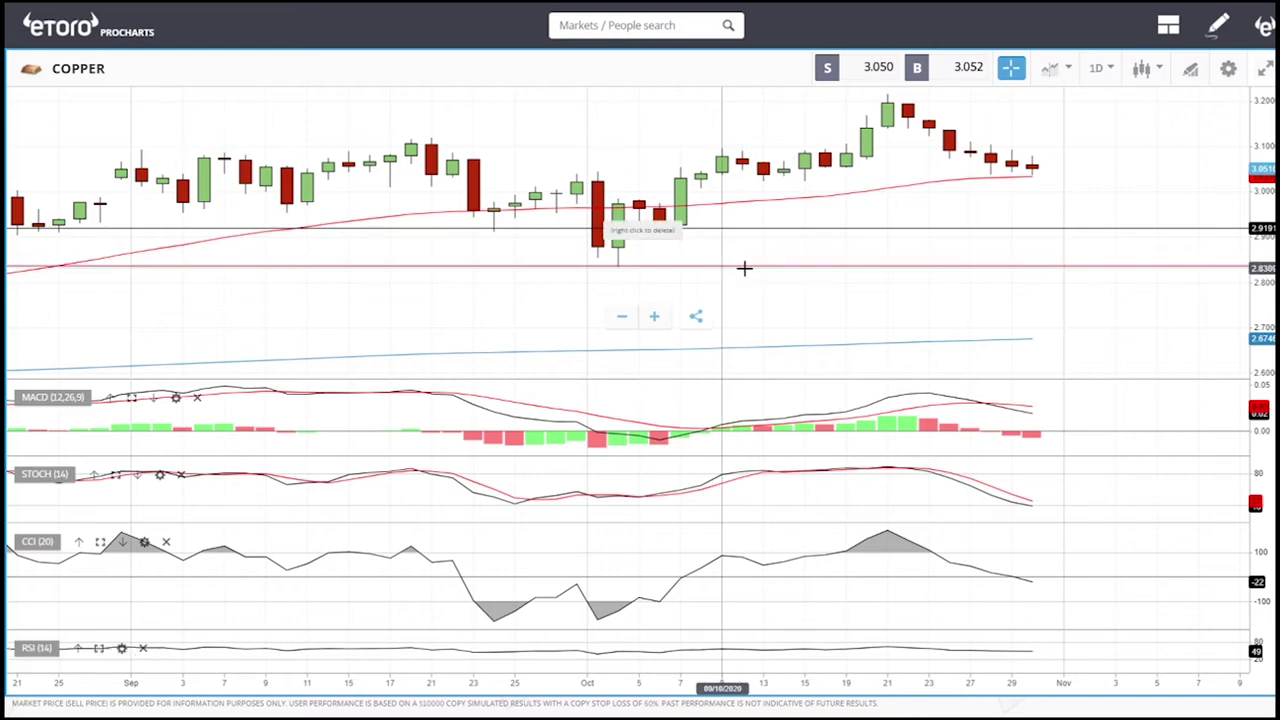
scroll(1031, 286, down, 3)
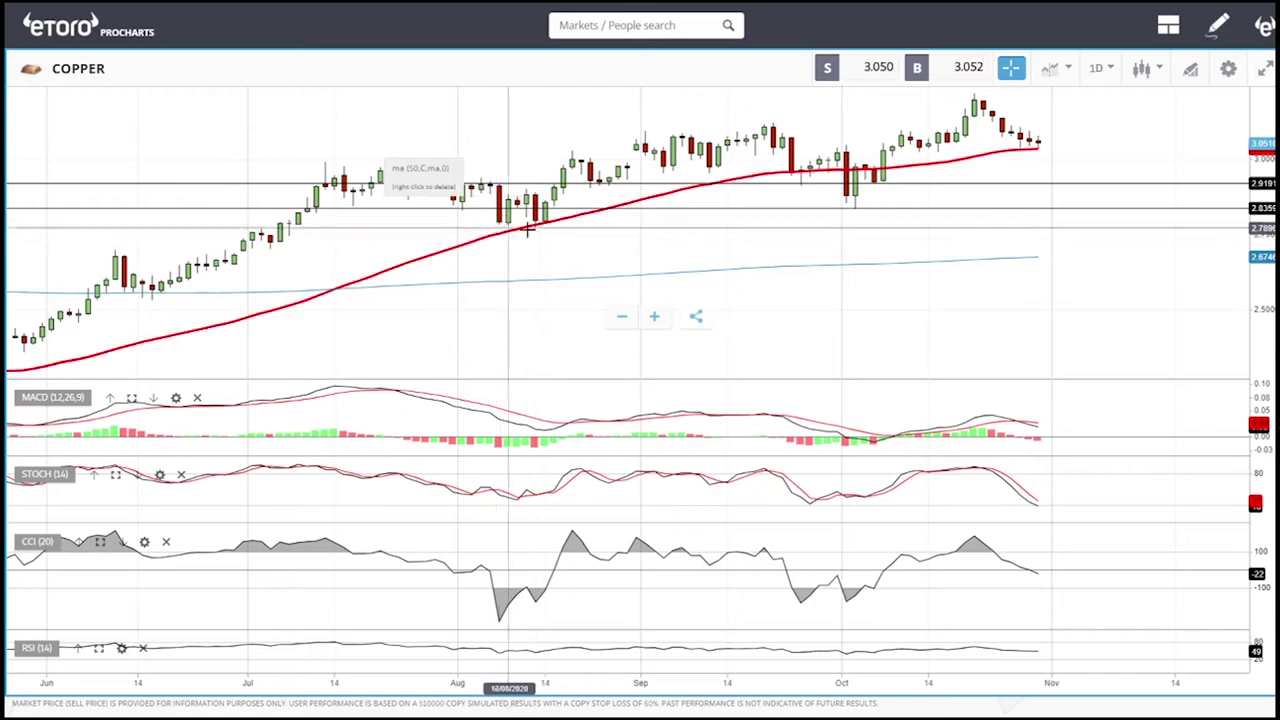
Add a horizontal line at 2.7821 and place lines at 2.9191, 2.8359 and 2.7821
click(1191, 70)
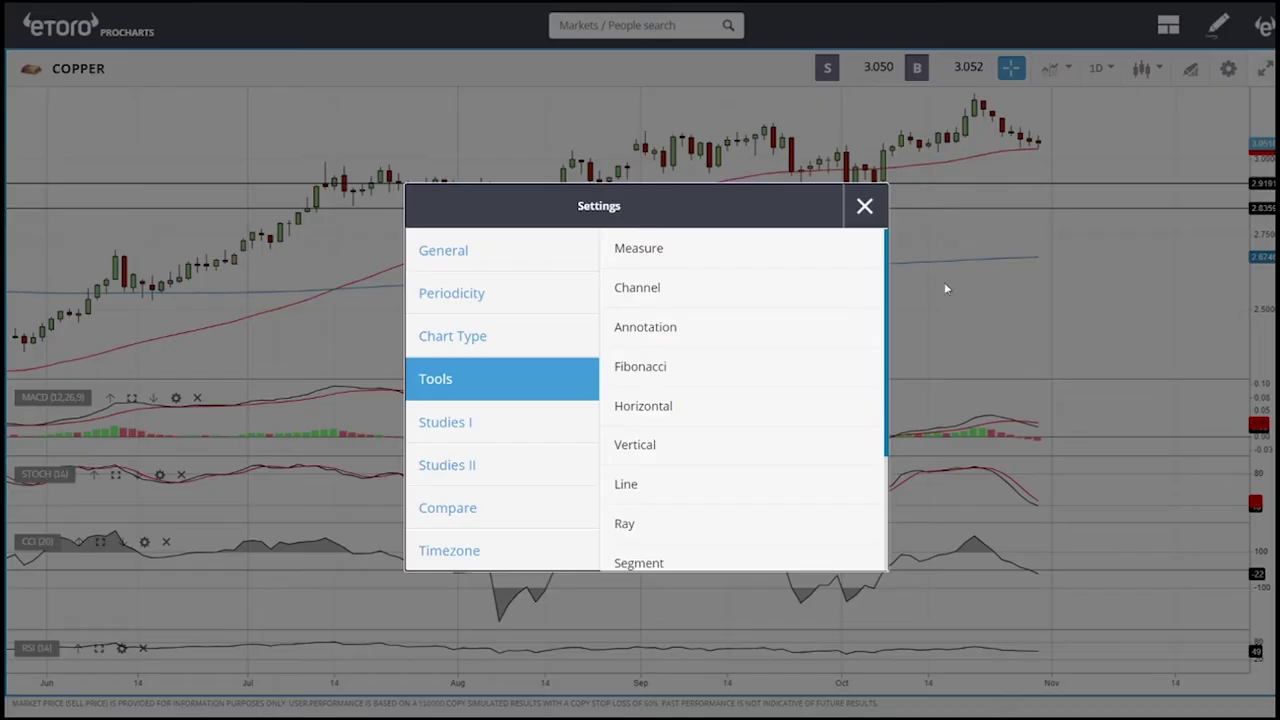
click(664, 408)
click(557, 224)
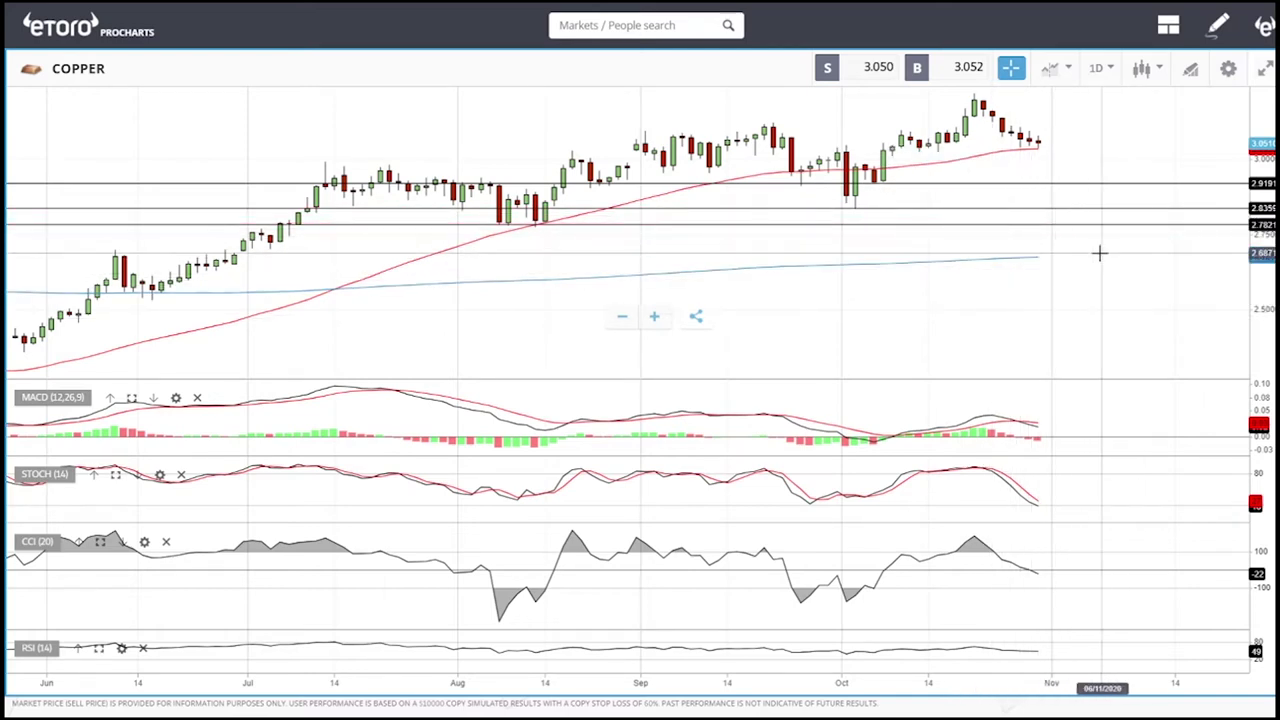
scroll(1103, 252, up, 5)
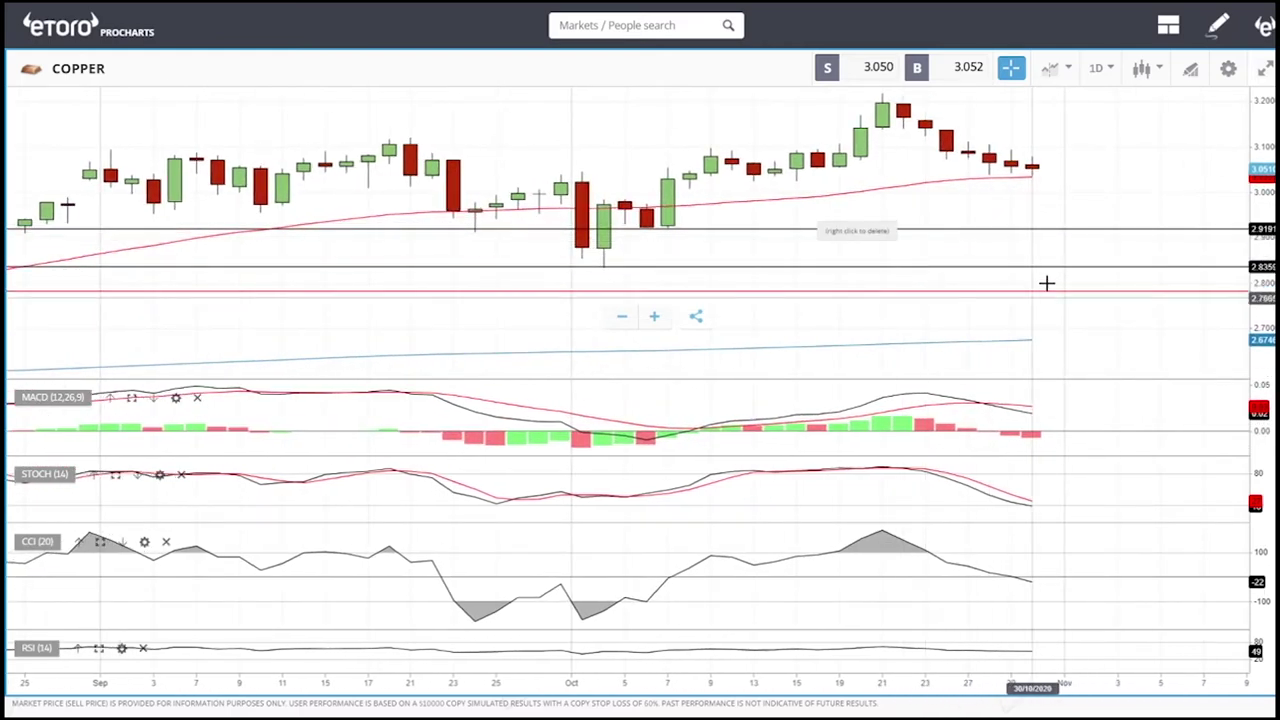
click(1027, 229)
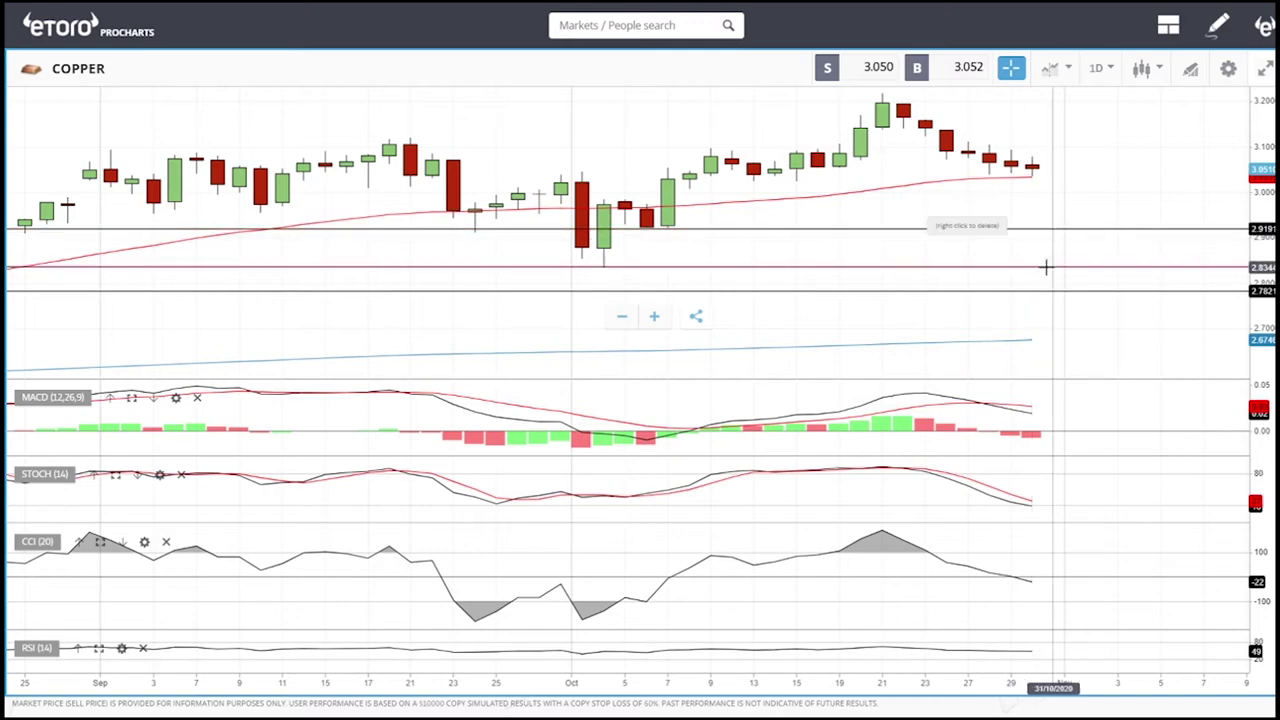
click(1050, 267)
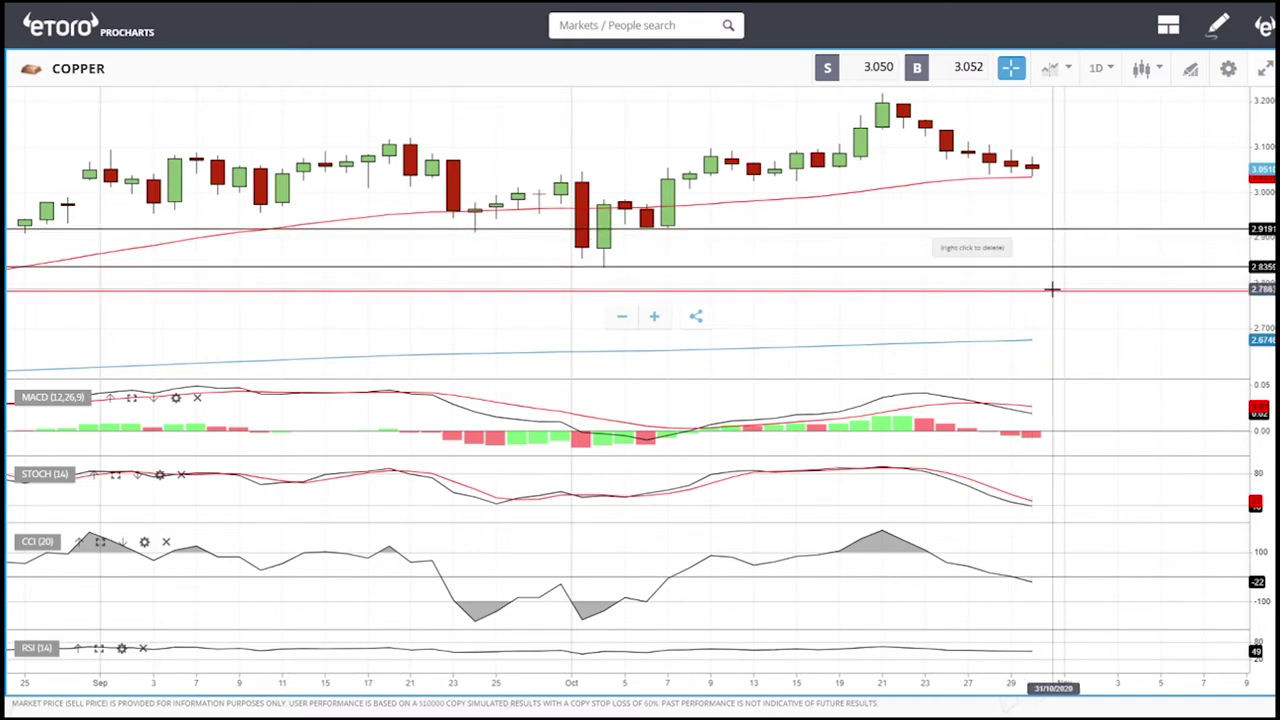
click(1036, 290)
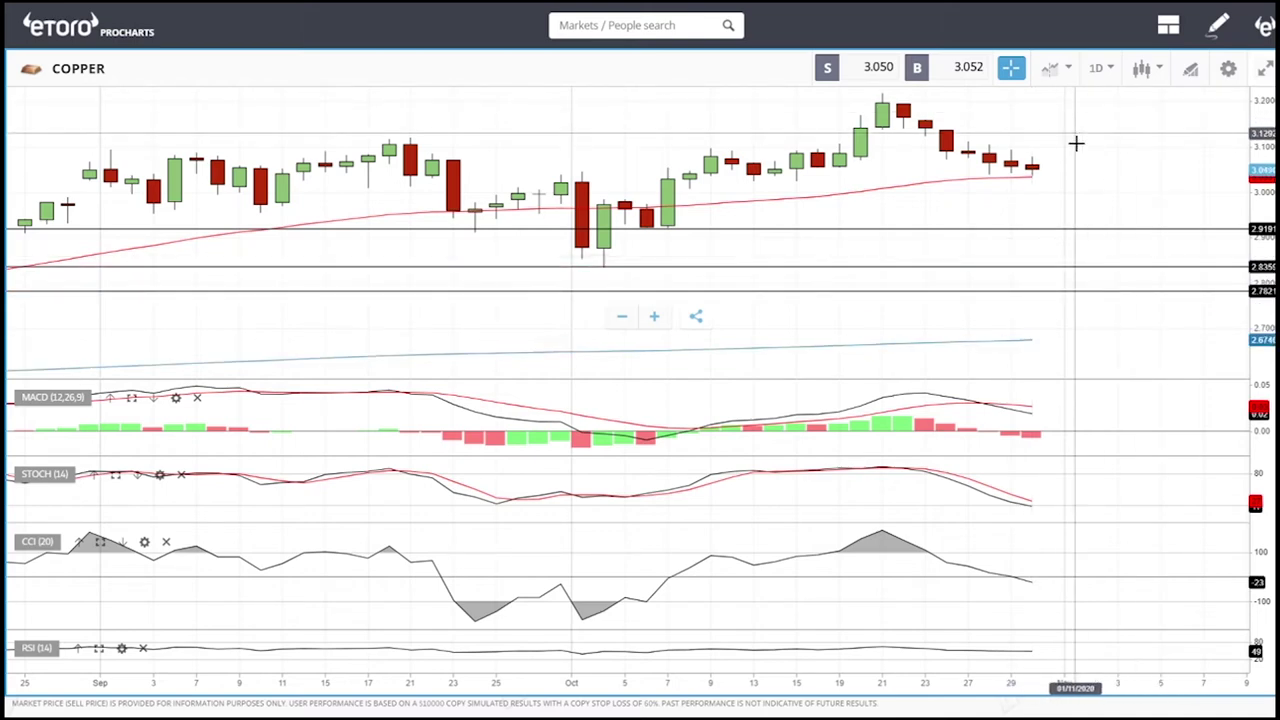
scroll(1086, 289, up, 3)
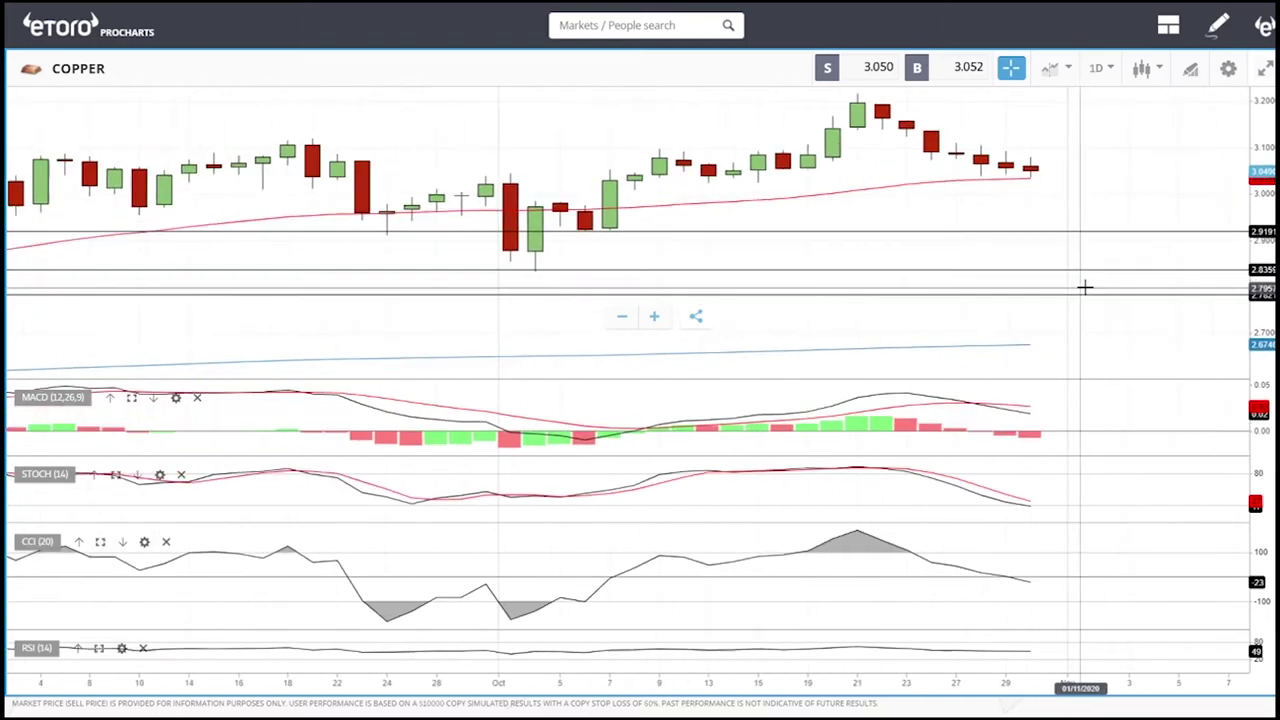
scroll(1086, 289, down, 4)
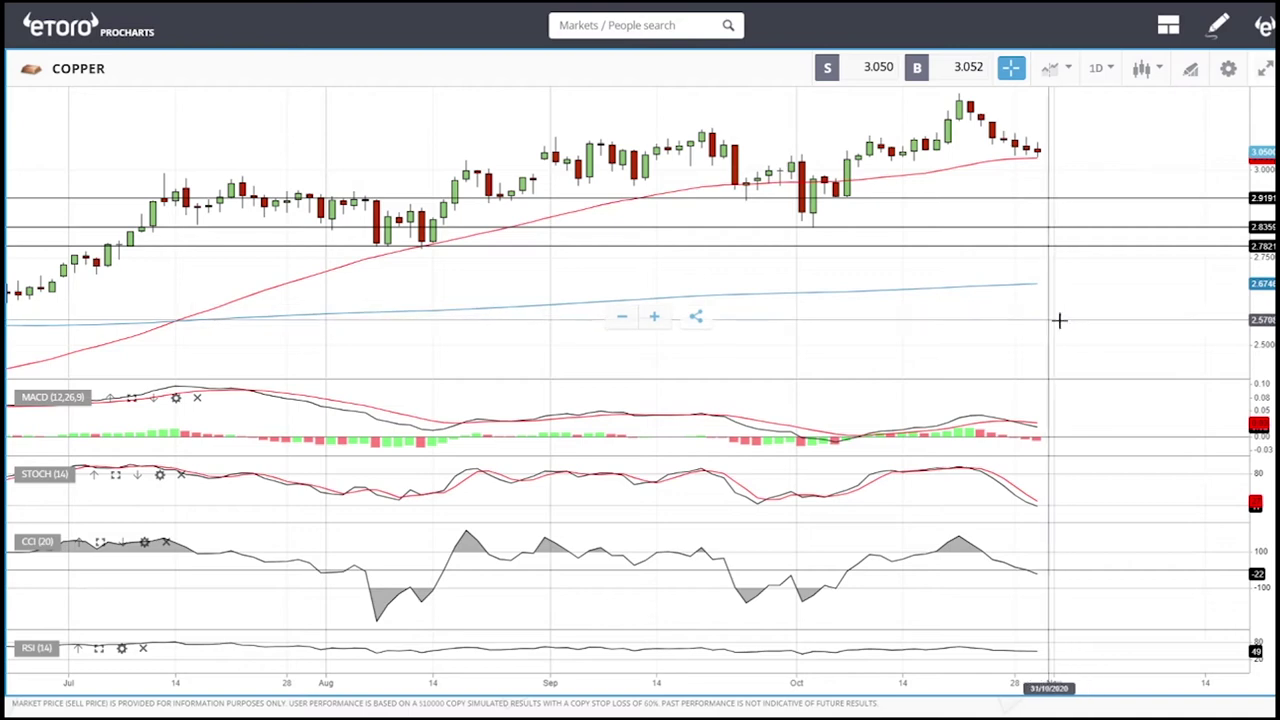
Delete the horizontal lines at 2.835, 2.919 and 2.782 and the remaining one
click(1095, 227)
click(1097, 198)
click(1085, 247)
right_click(1082, 262)
Load the GOLD chart from the 'gold' market search results
click(1028, 210)
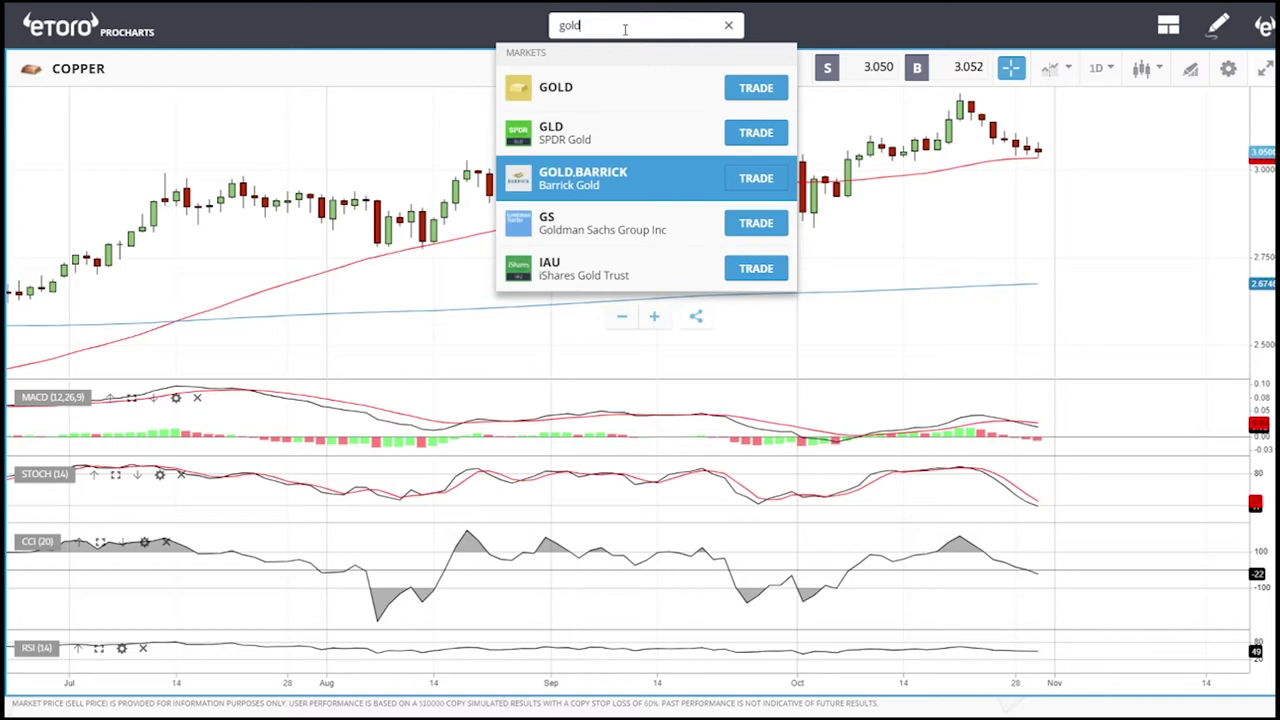
key(Down)
key(Down)
key(Up)
key(Up)
key(Up)
key(Up)
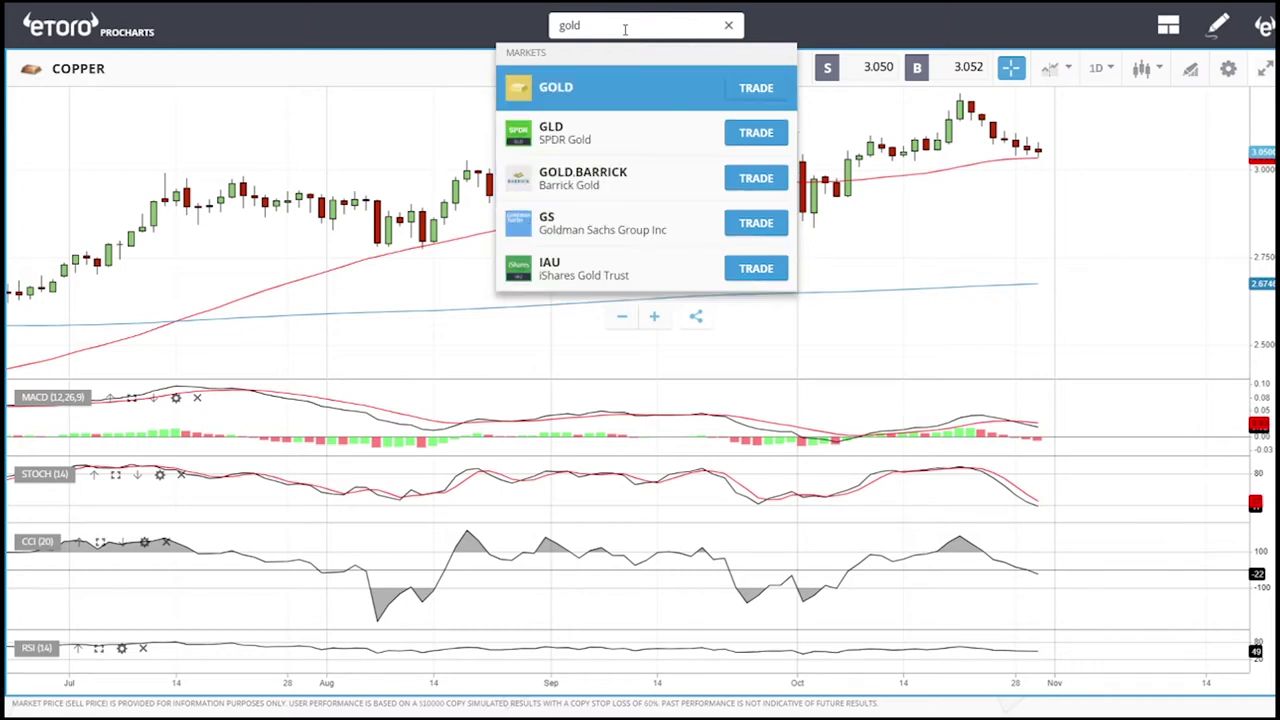
key(Return)
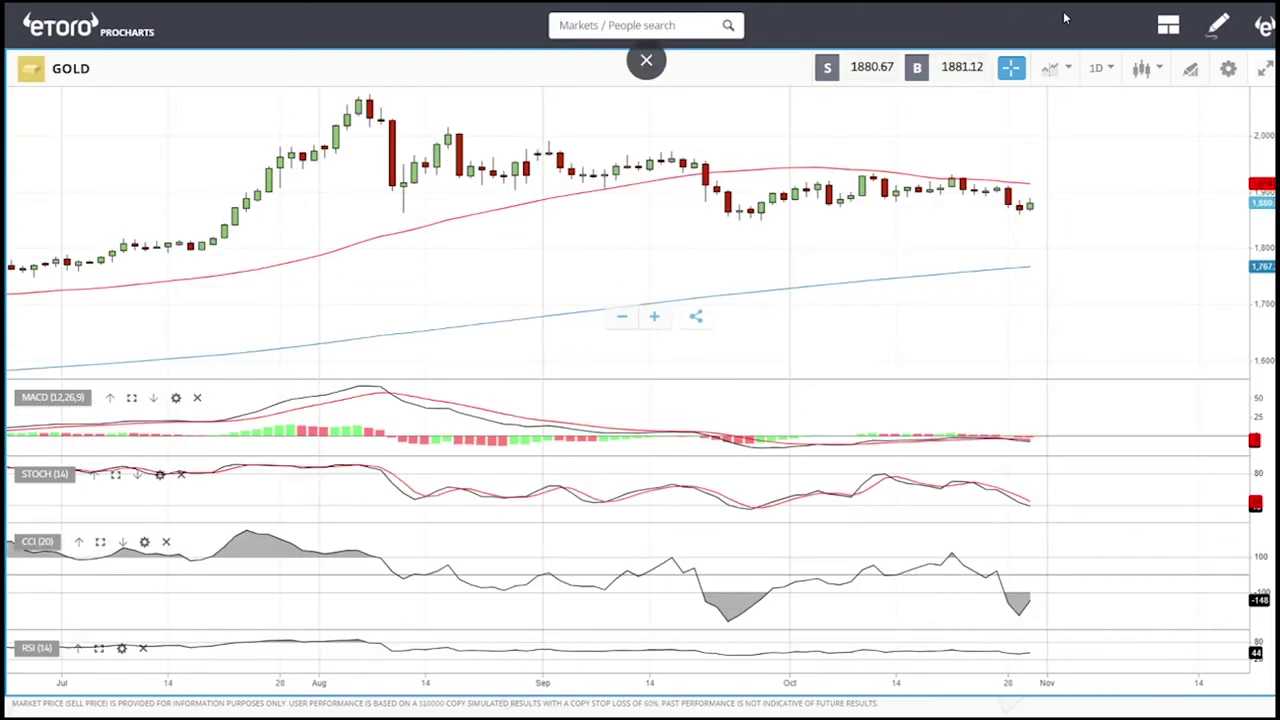
scroll(1062, 225, up, 3)
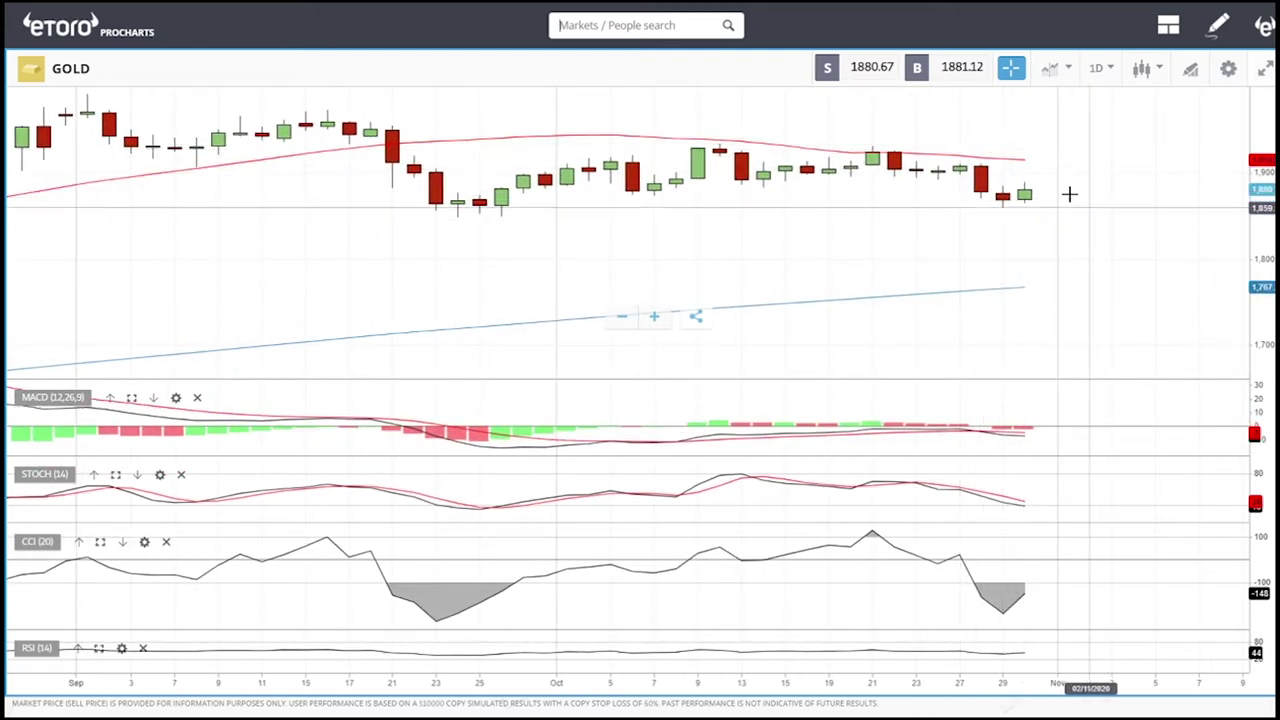
scroll(985, 185, down, 3)
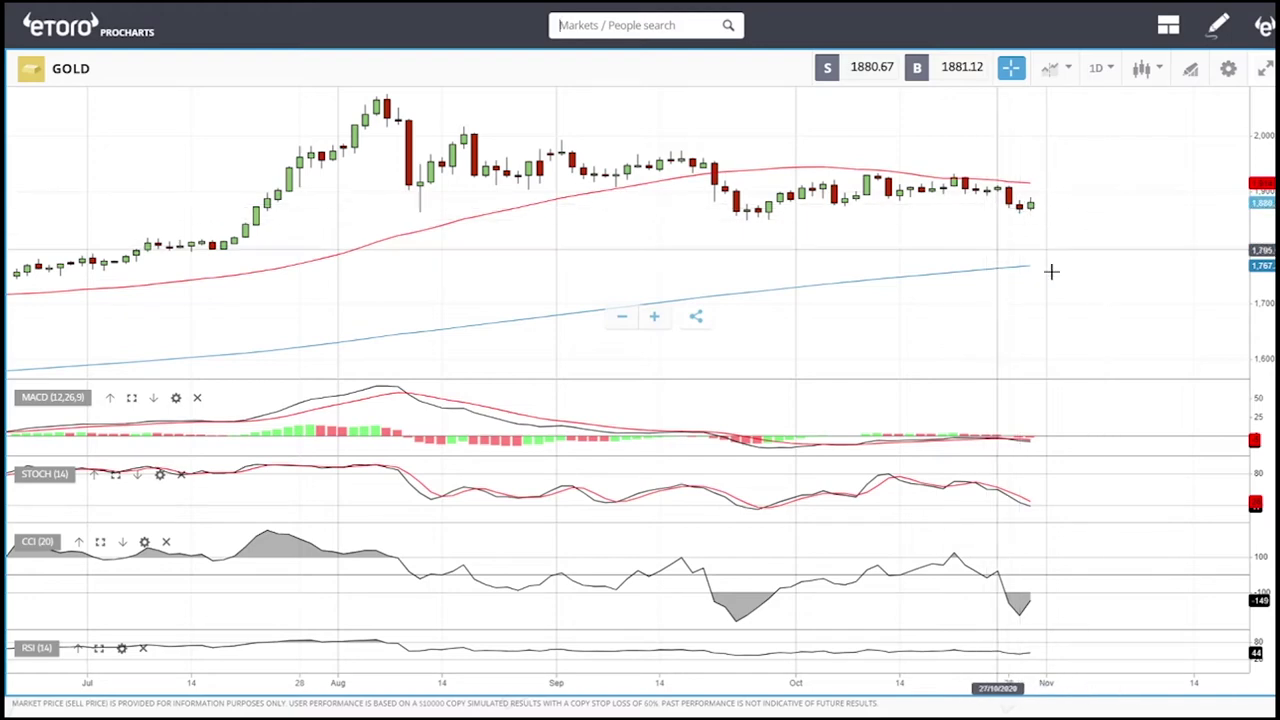
scroll(1094, 257, up, 3)
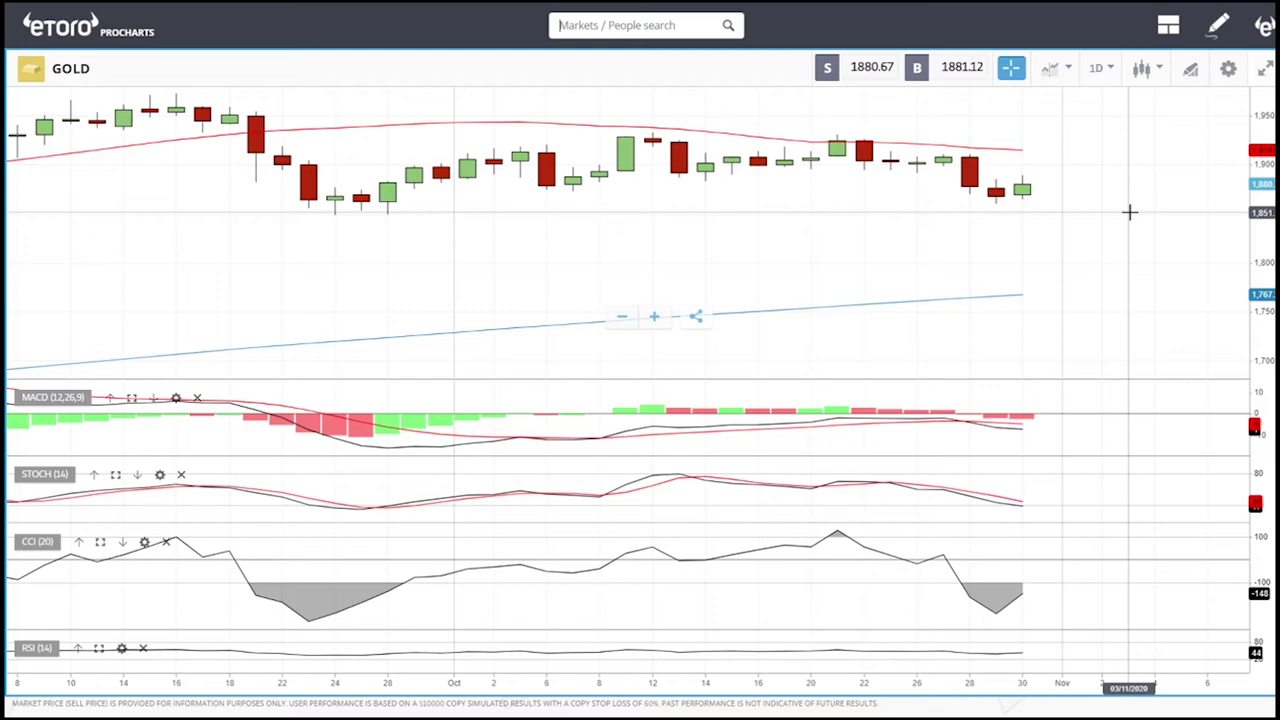
scroll(1126, 209, down, 4)
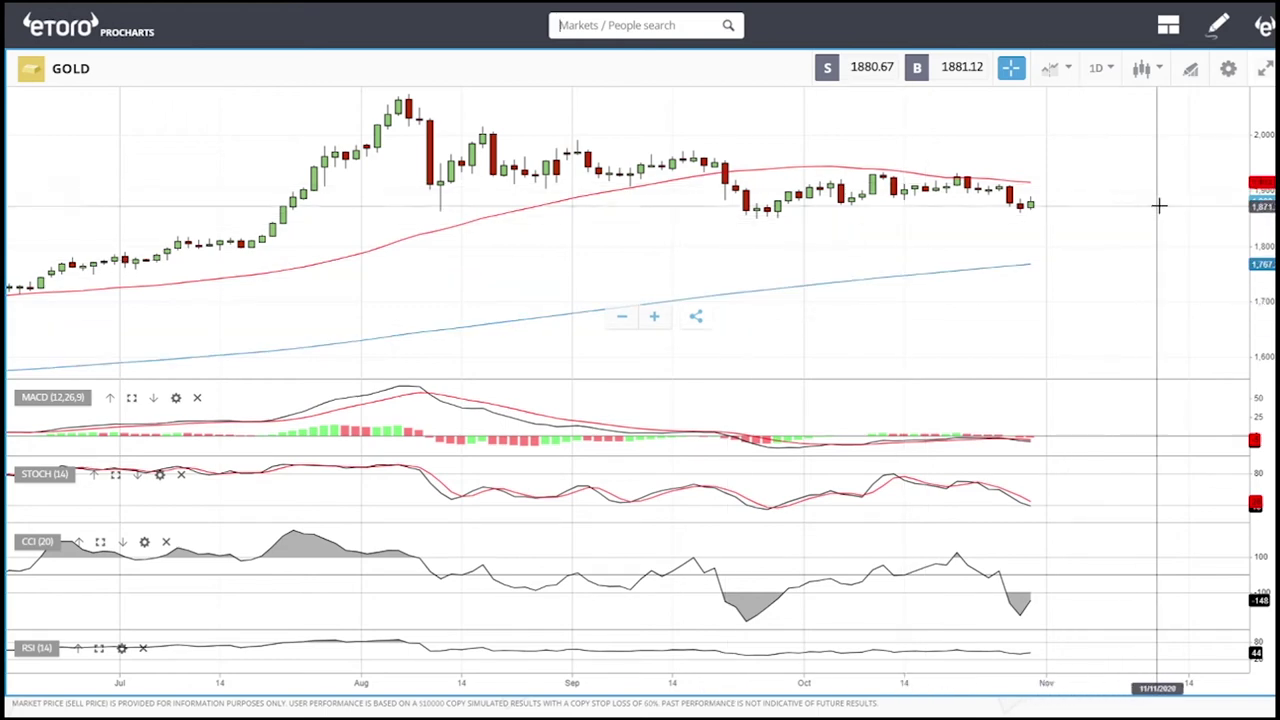
scroll(1123, 200, up, 3)
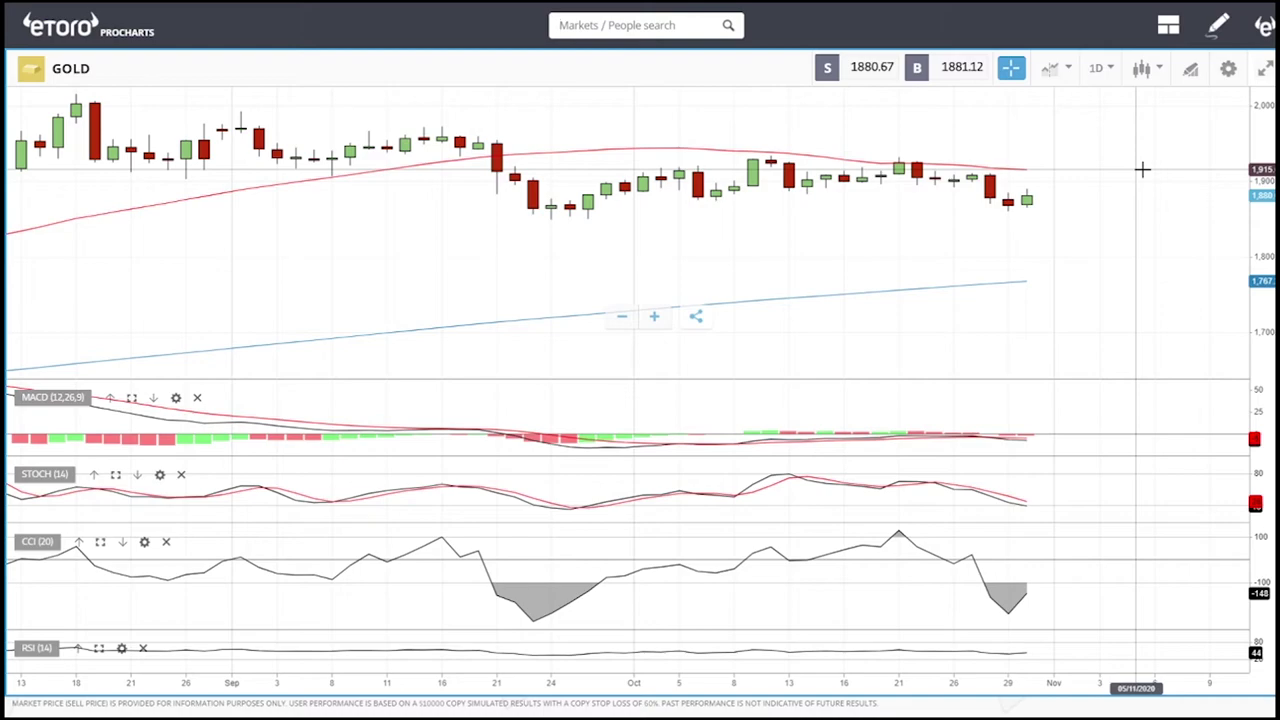
scroll(1146, 157, down, 3)
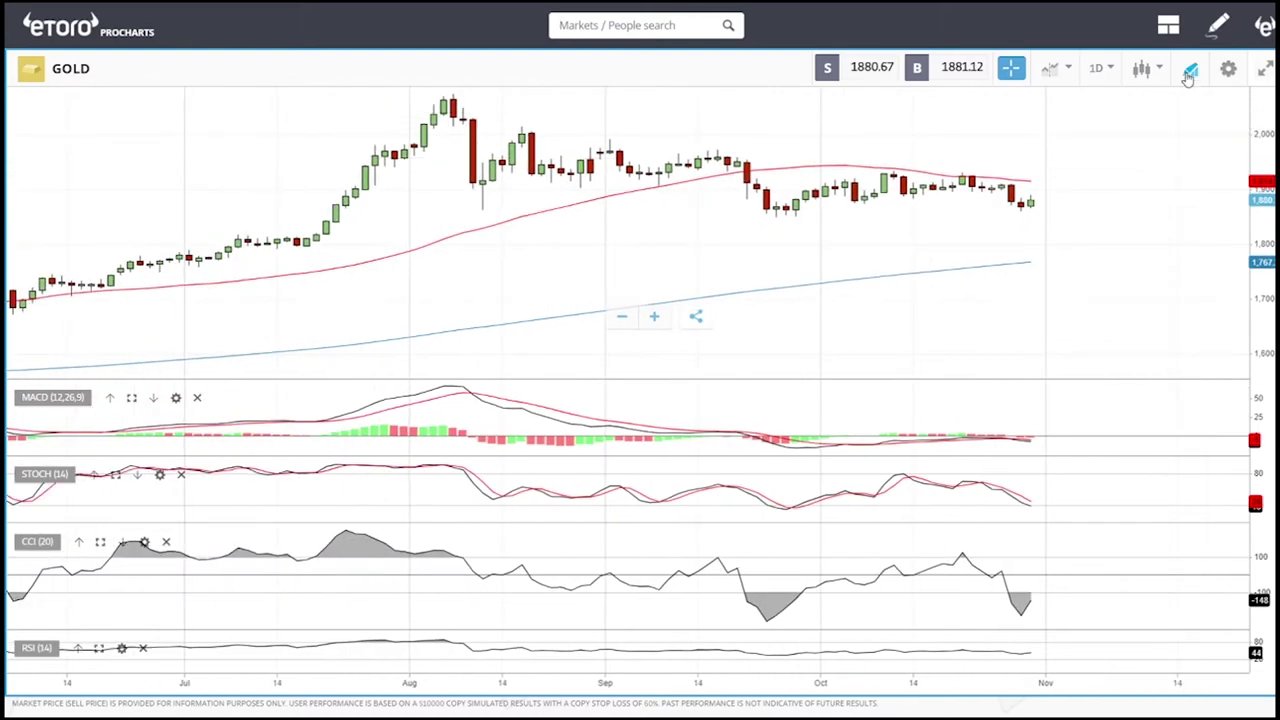
Place horizontal lines on GOLD at 1,848, 1,801 and 1,768, nudging the 1,848 line
click(1189, 72)
click(665, 414)
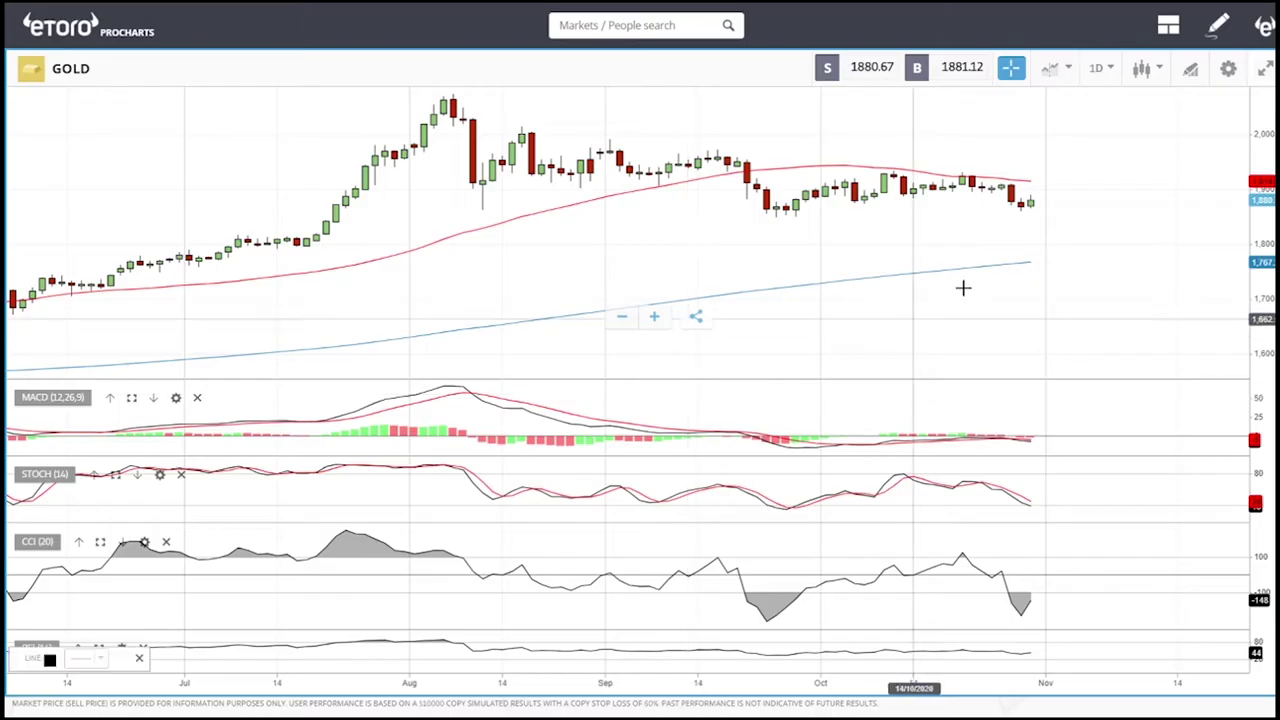
click(868, 217)
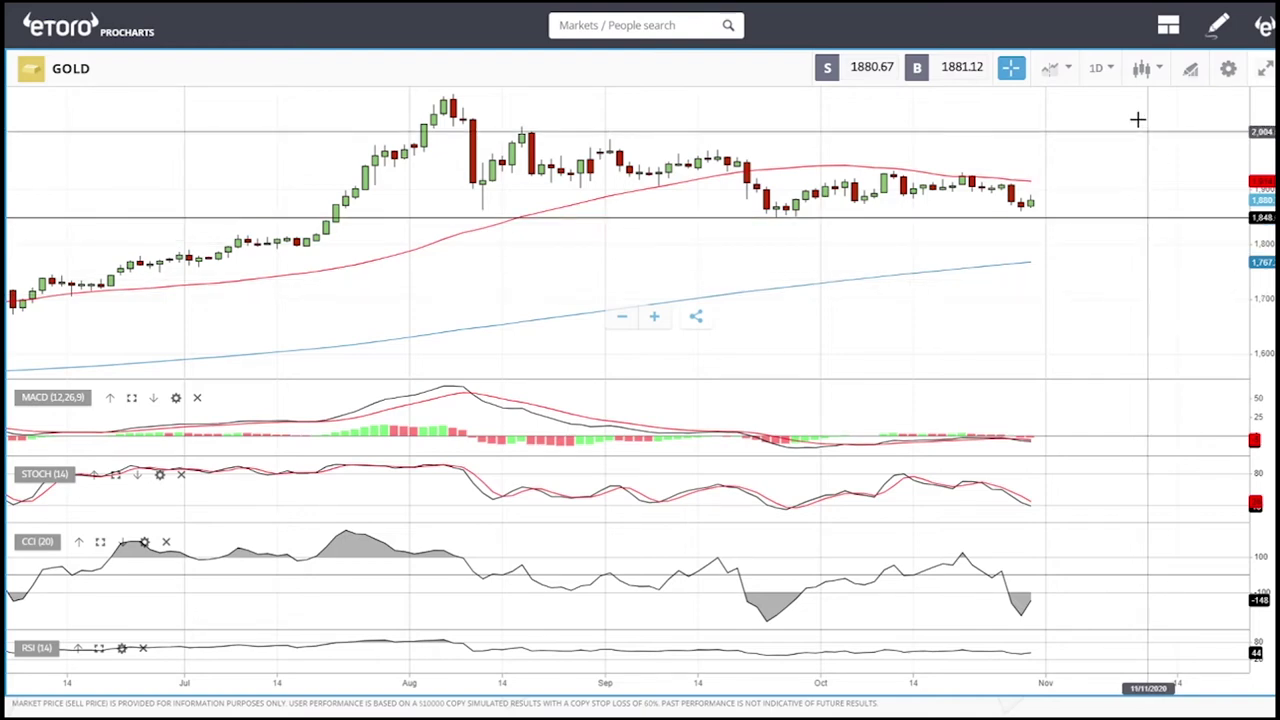
click(1194, 70)
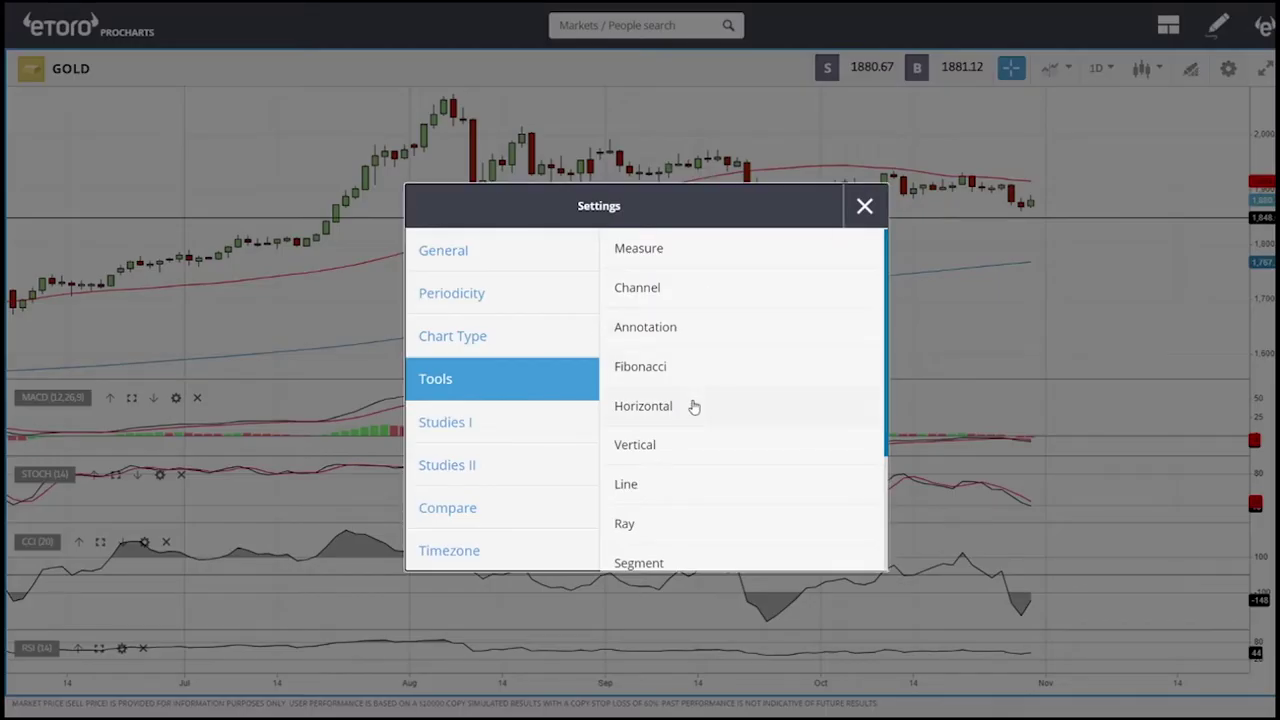
click(663, 410)
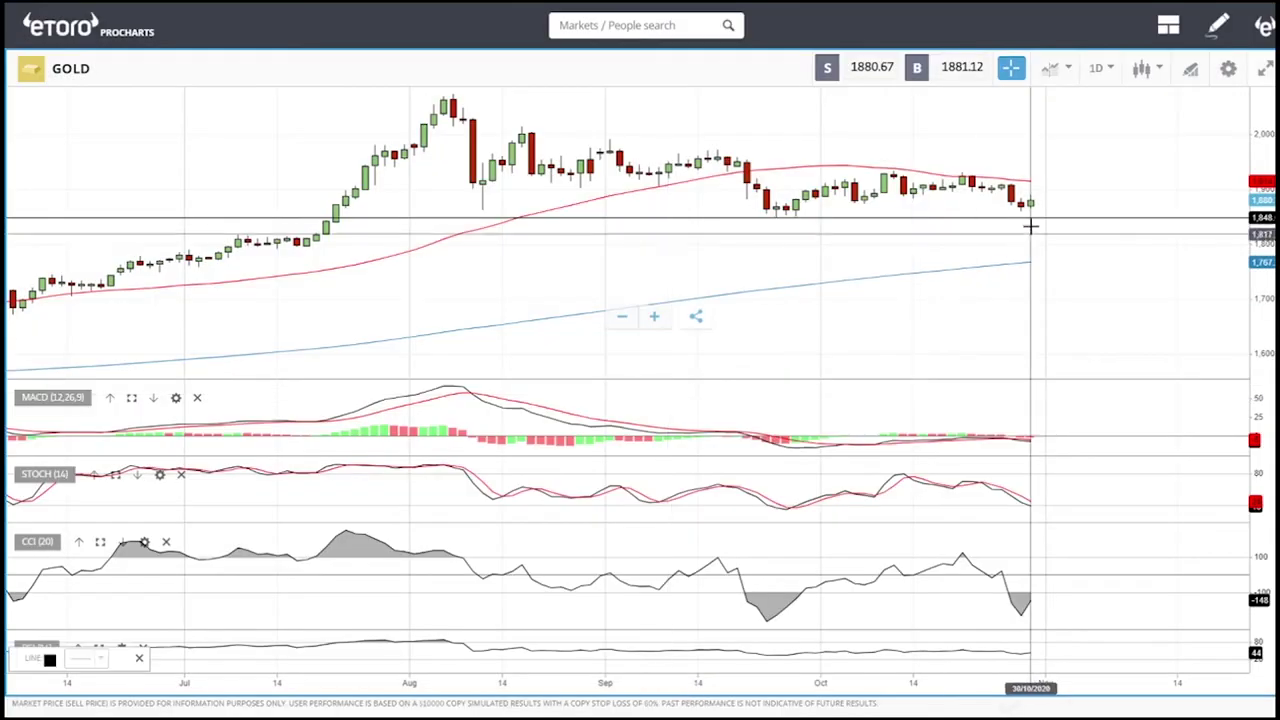
click(1079, 243)
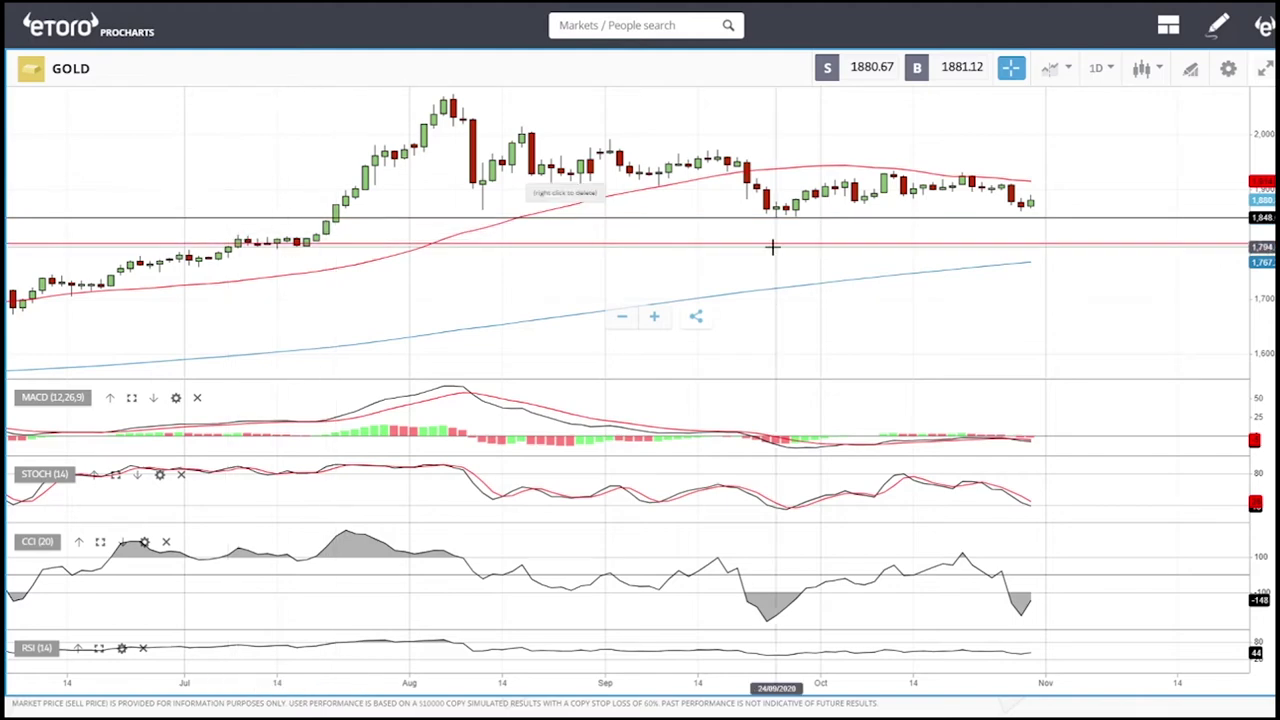
click(1200, 72)
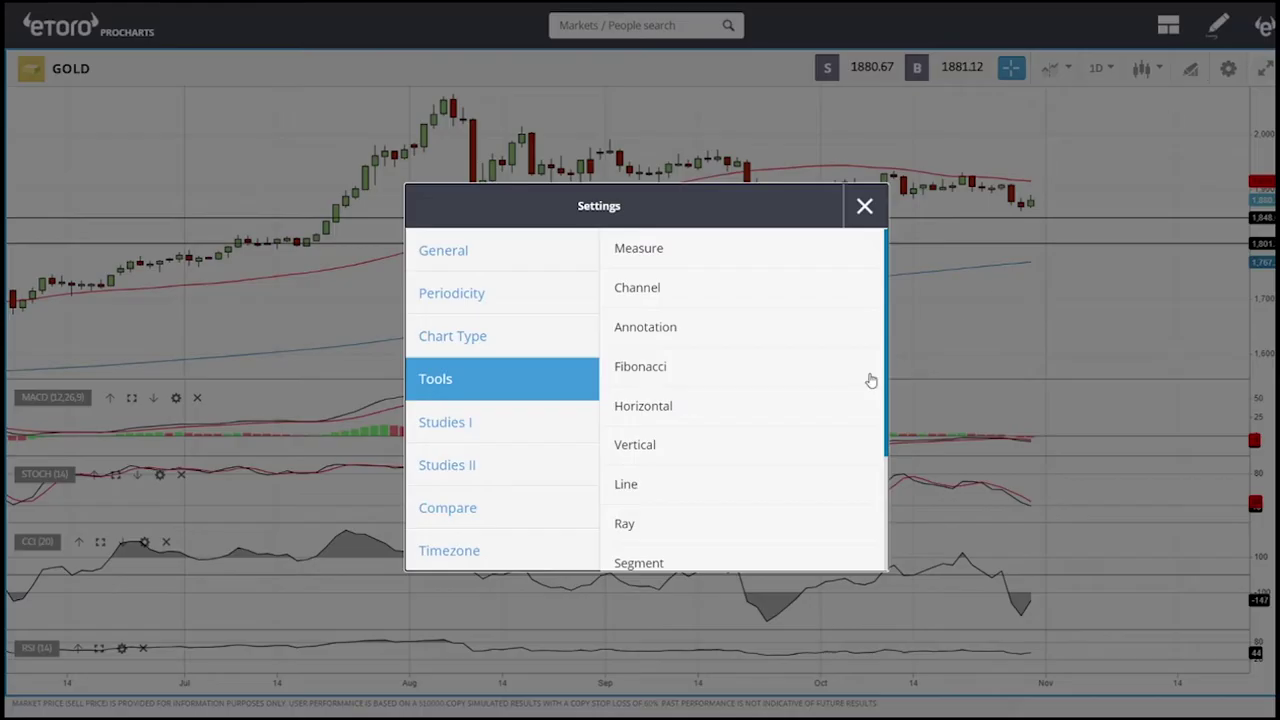
click(697, 407)
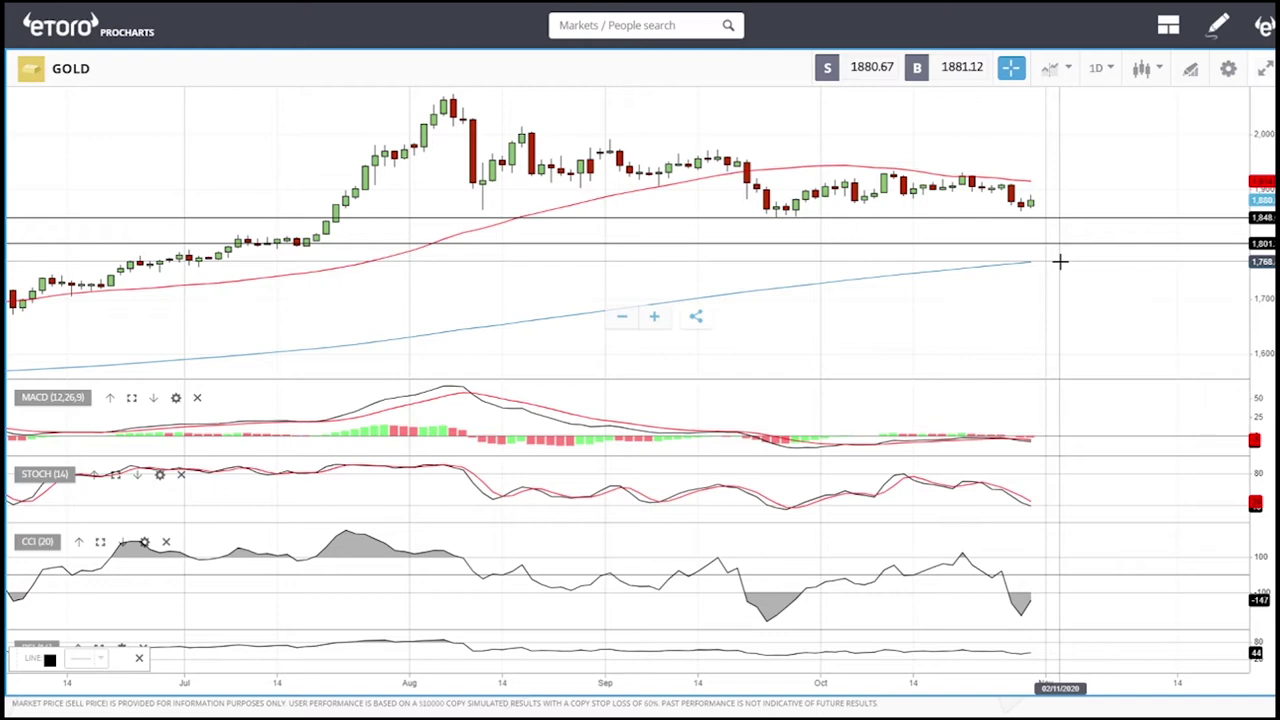
click(1060, 261)
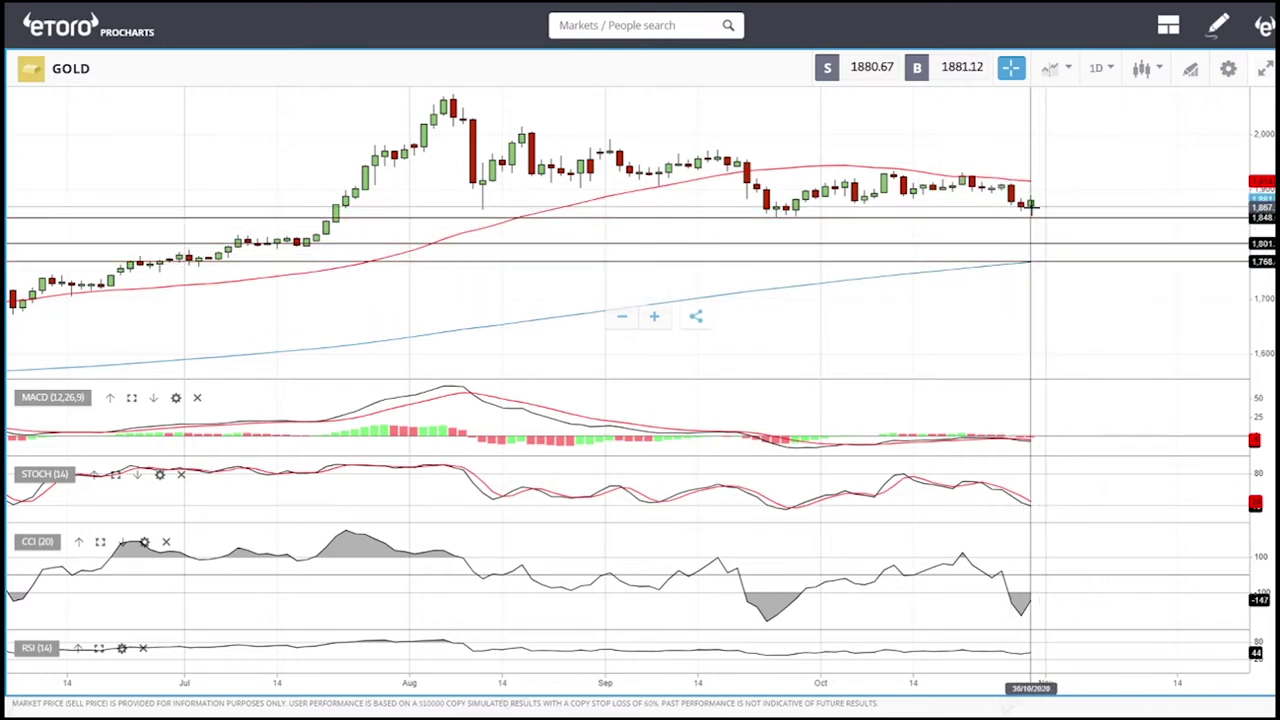
drag(1037, 229, 1035, 236)
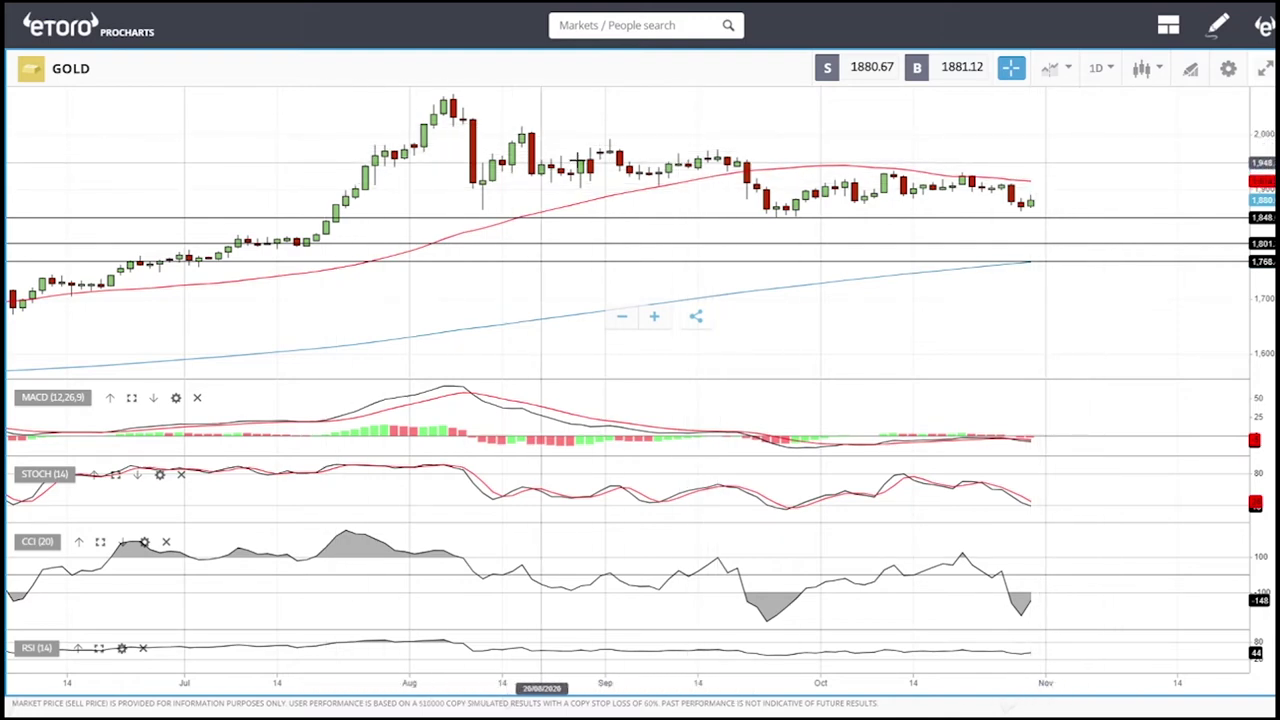
Draw a thin rectangle from the late-July highs rightward around the 1,990 level
click(1189, 70)
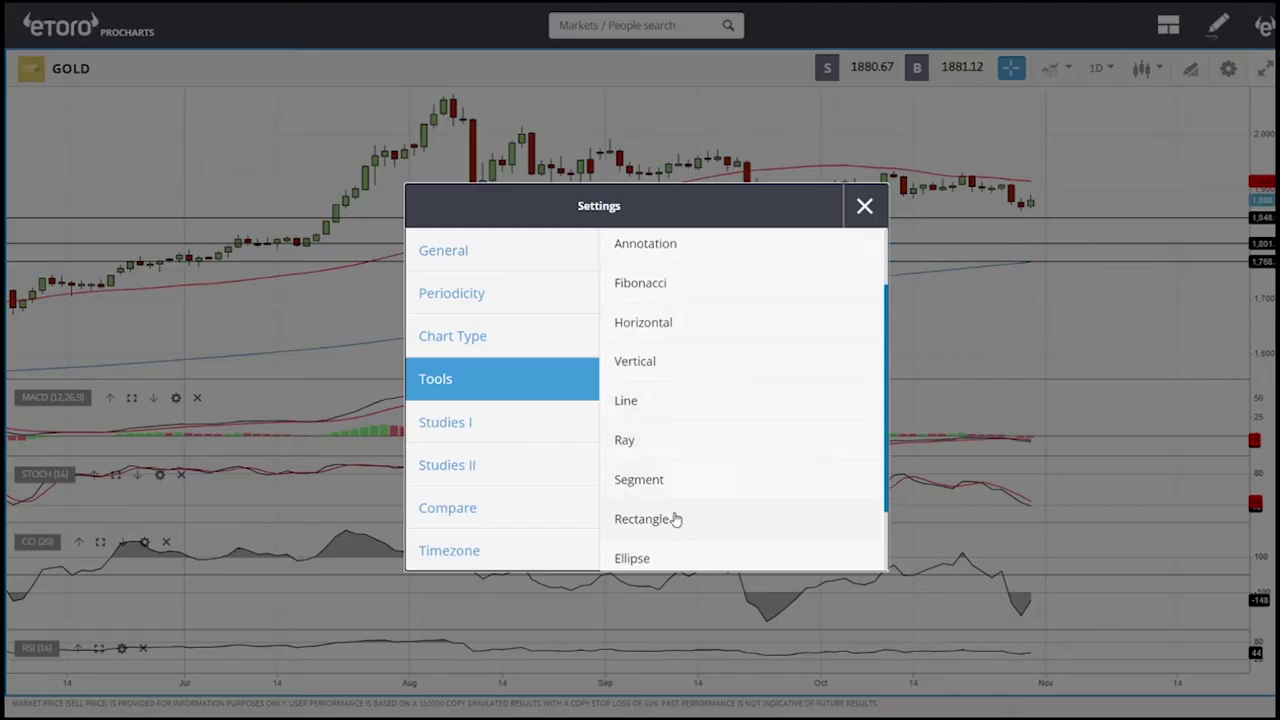
click(676, 519)
click(366, 146)
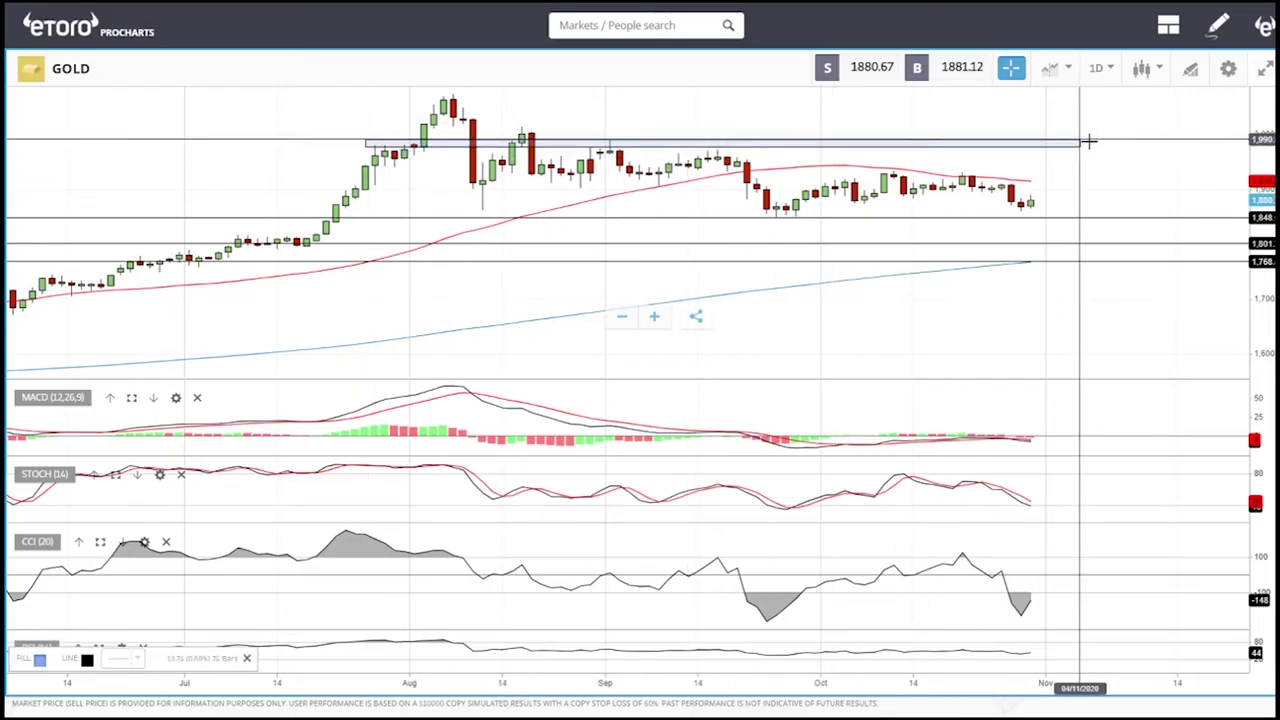
click(1129, 162)
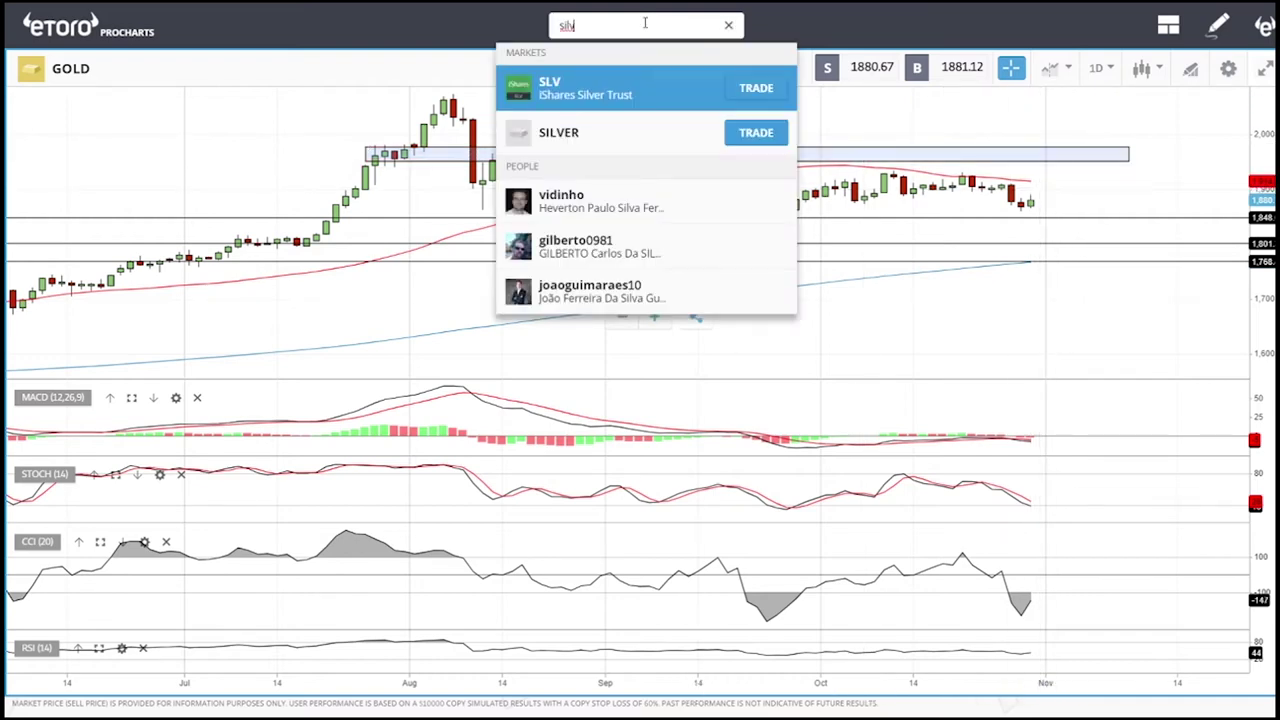
Open SILVER from the search results and pick the horizontal line tool for 21.67
key(Down)
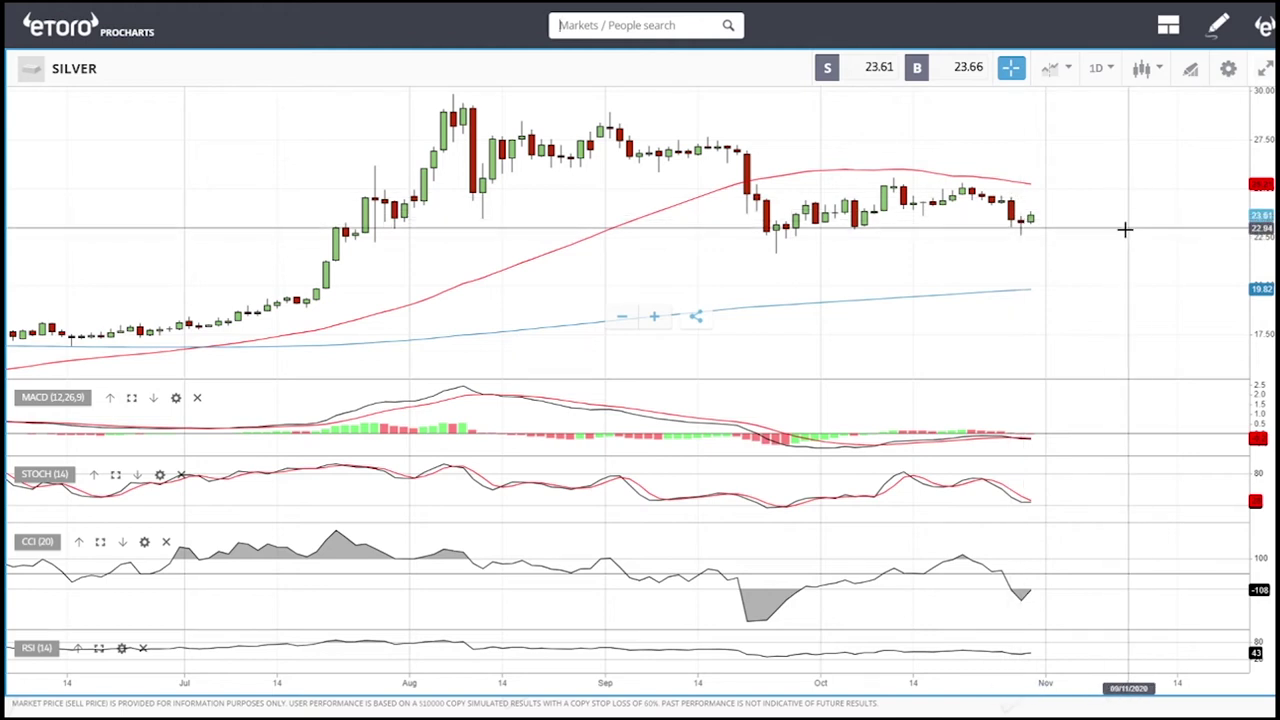
click(1190, 68)
click(680, 400)
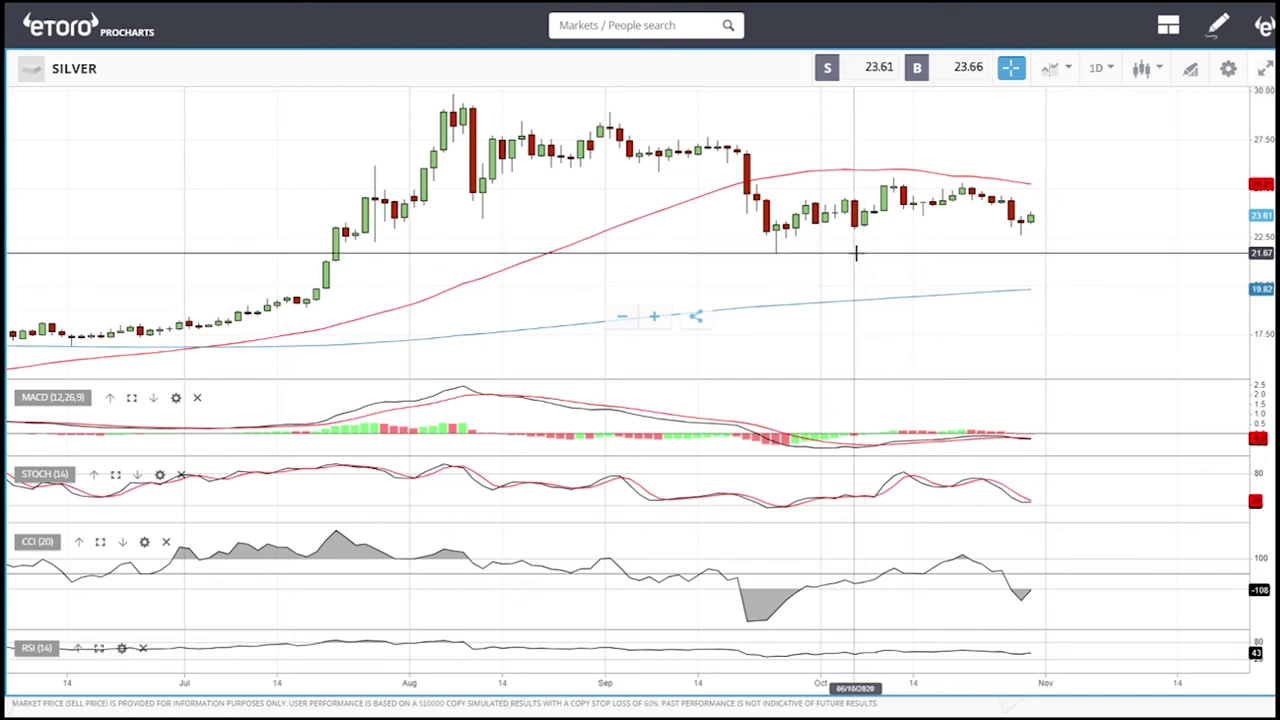
Add a second horizontal line at about 20.06 on the SILVER chart
click(1190, 68)
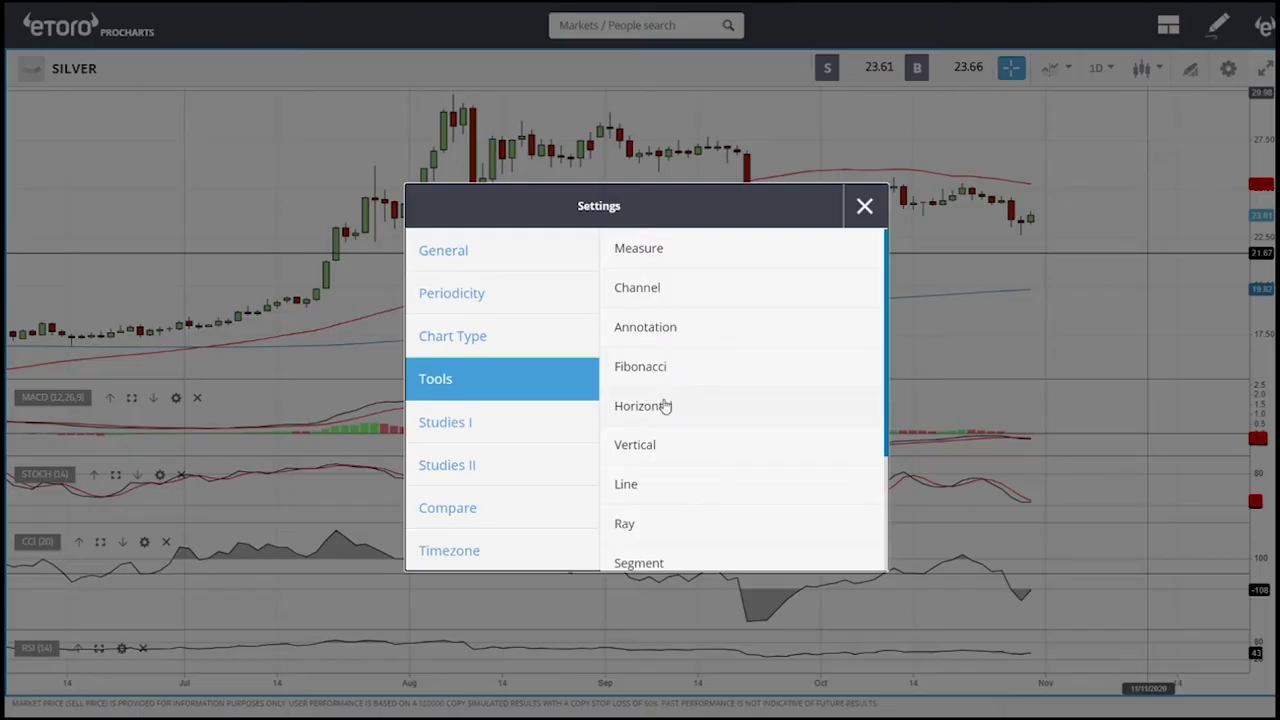
click(665, 406)
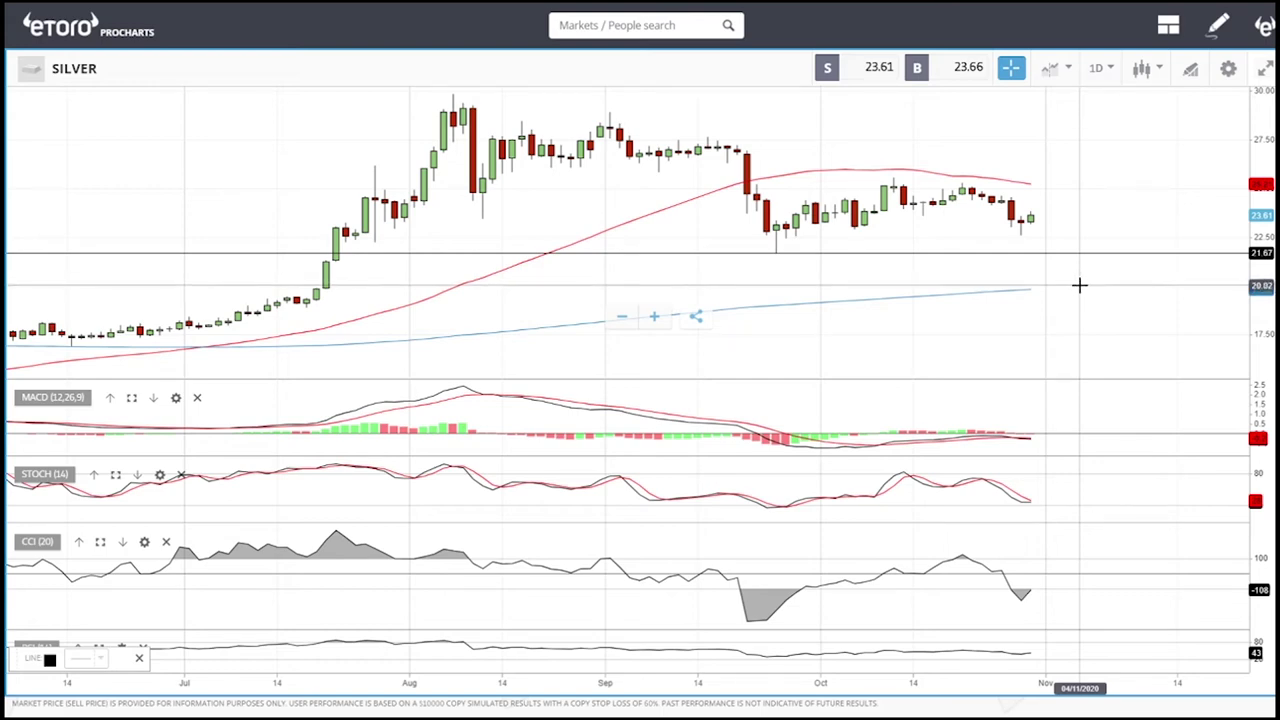
click(1075, 286)
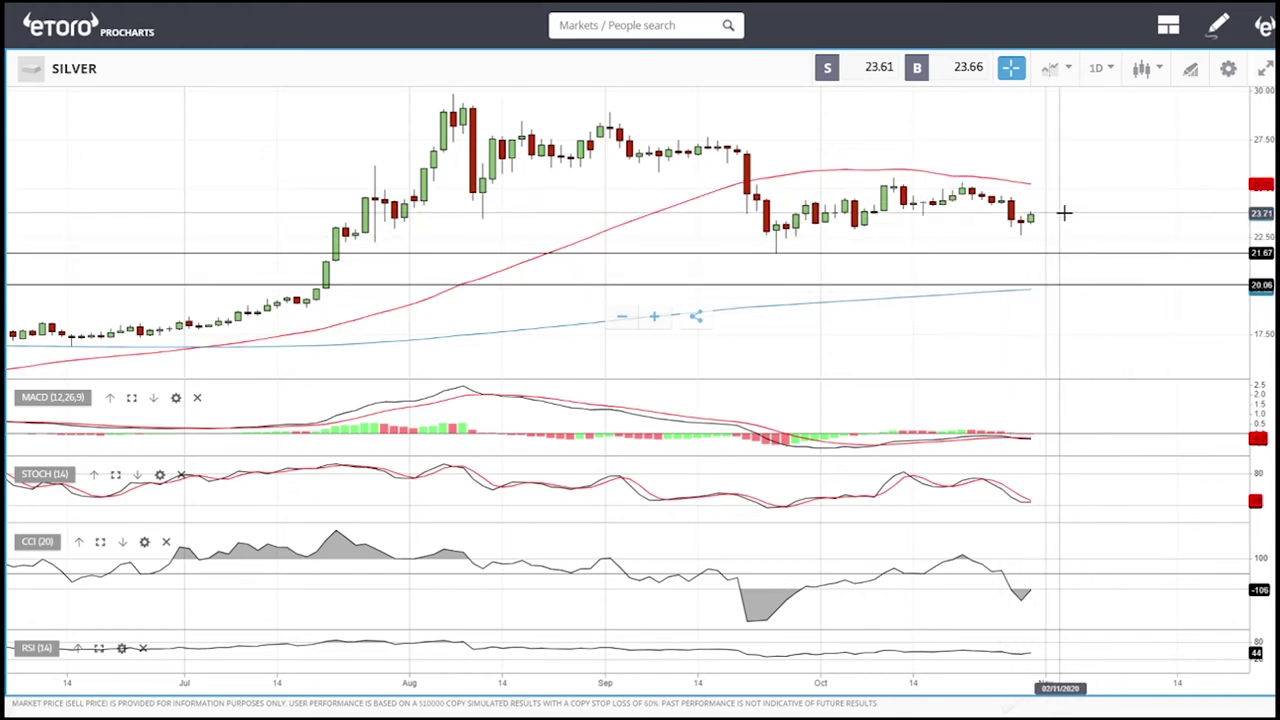
Fine-tune the 21.67 line's position and select the lower 20.1 line
click(1060, 253)
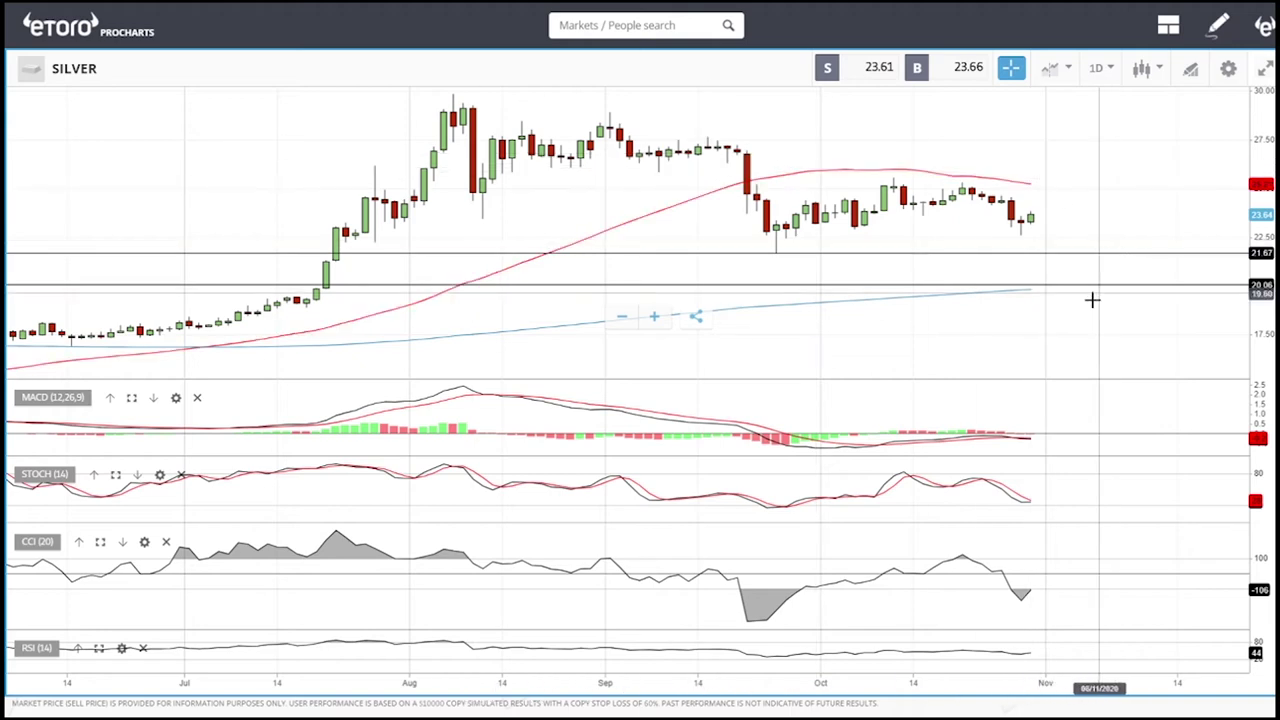
mouse_move(1060, 251)
mouse_down()
mouse_move(1034, 220)
mouse_move(1057, 271)
mouse_move(1023, 223)
mouse_move(1041, 249)
mouse_up()
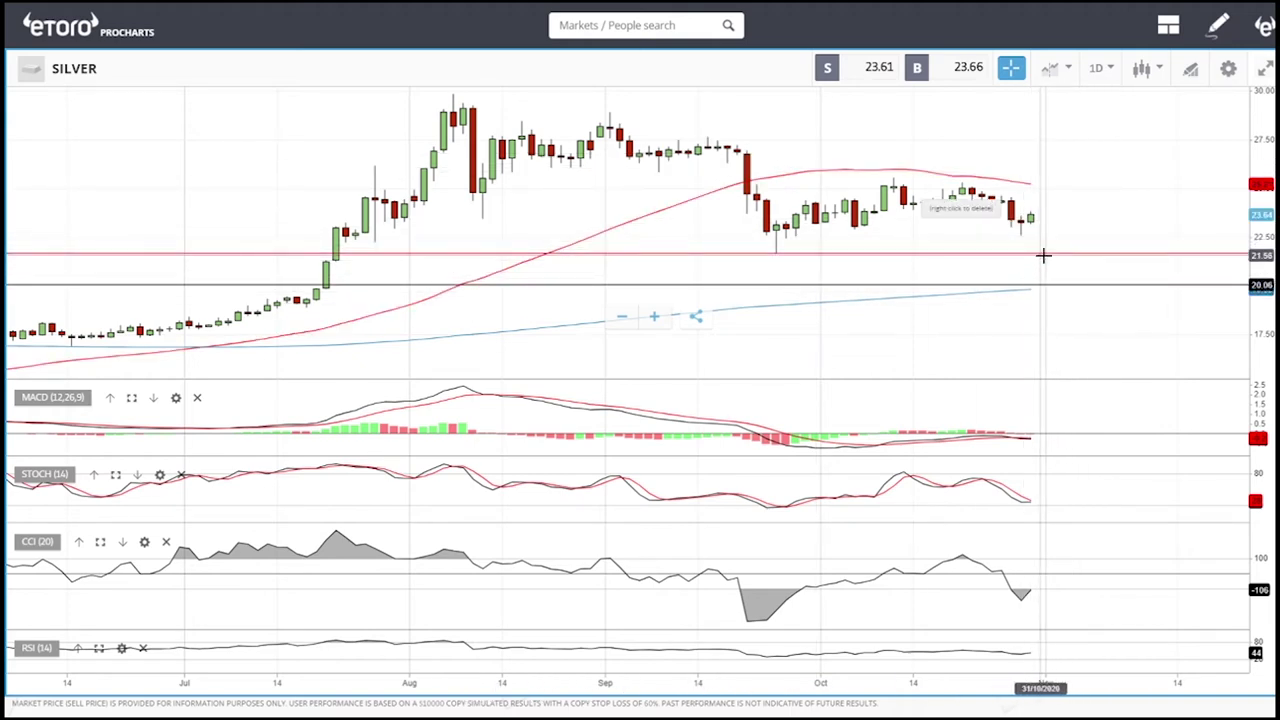
click(1057, 285)
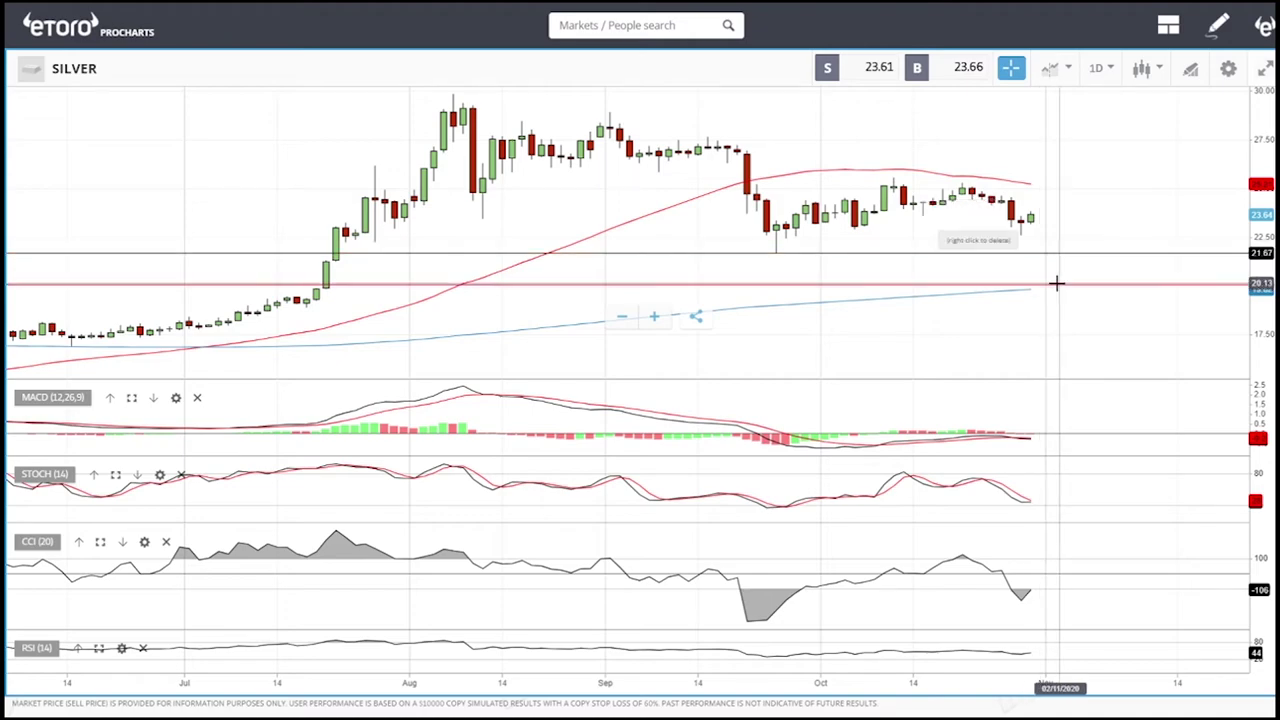
scroll(1055, 280, down, 6)
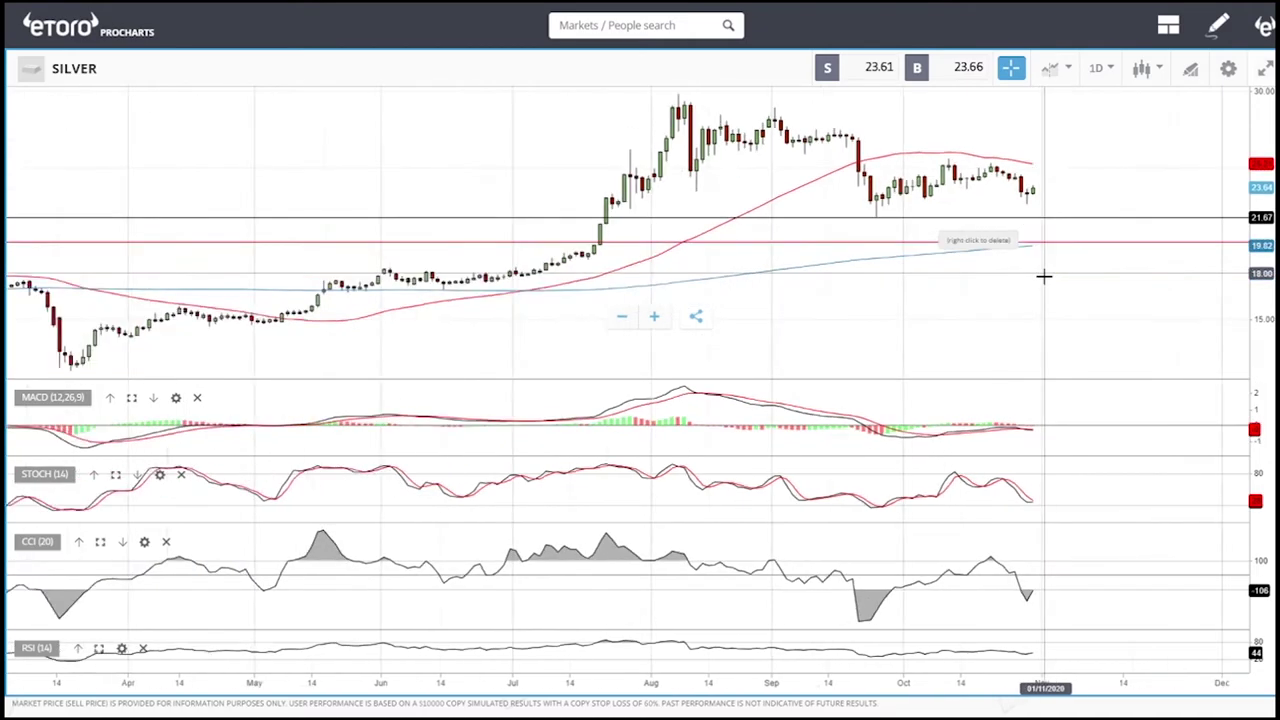
Draw a Fibonacci retracement from the March low to the August high, showing 38.2%, 50%, 61.8%
click(1190, 72)
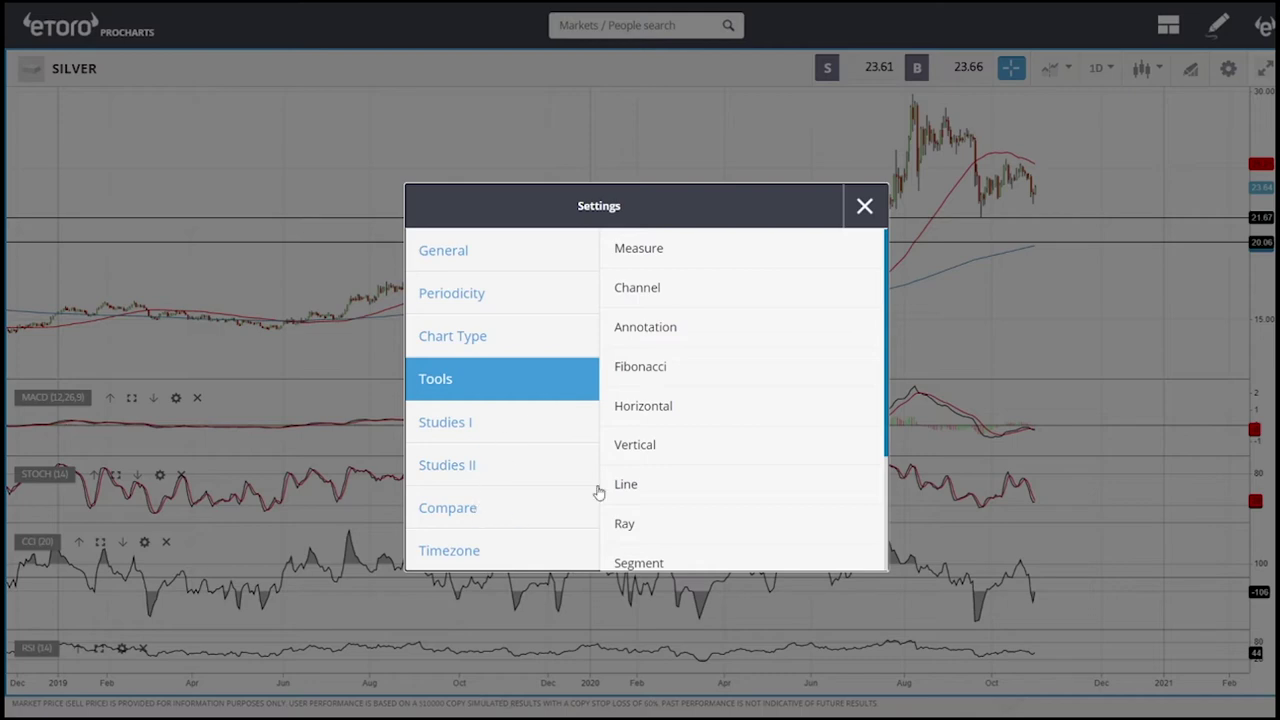
click(656, 370)
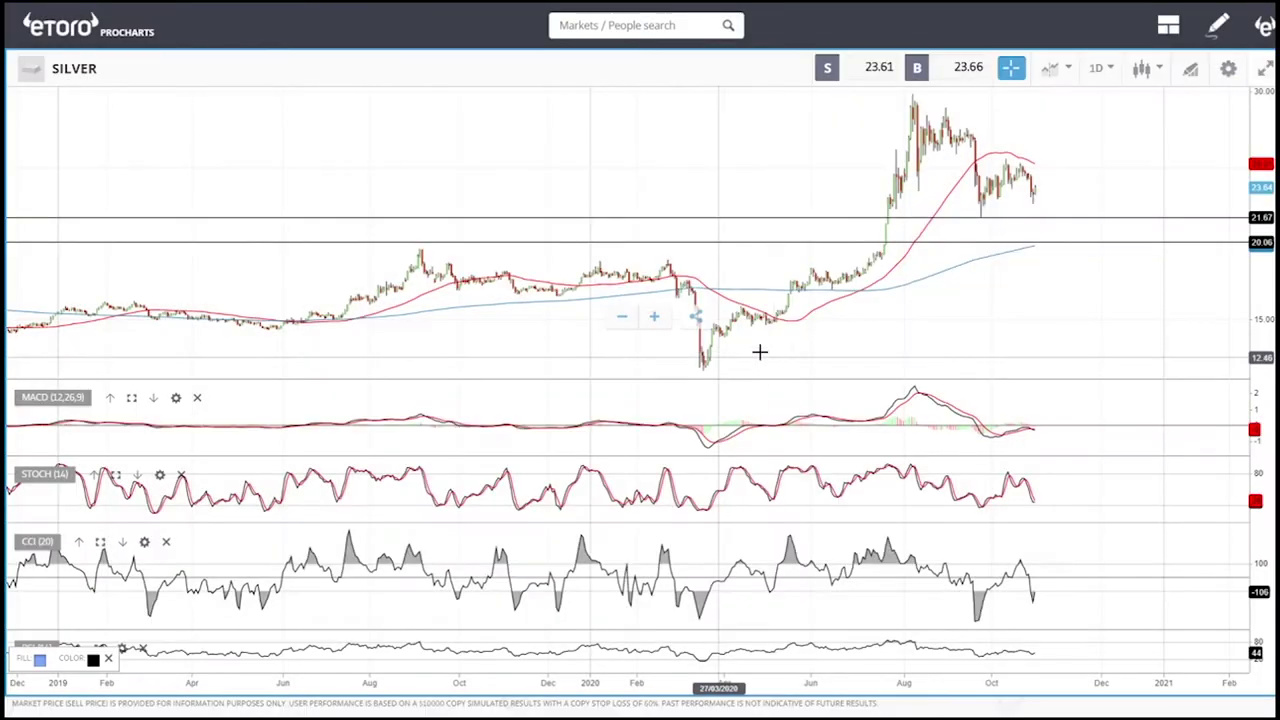
click(706, 371)
click(915, 95)
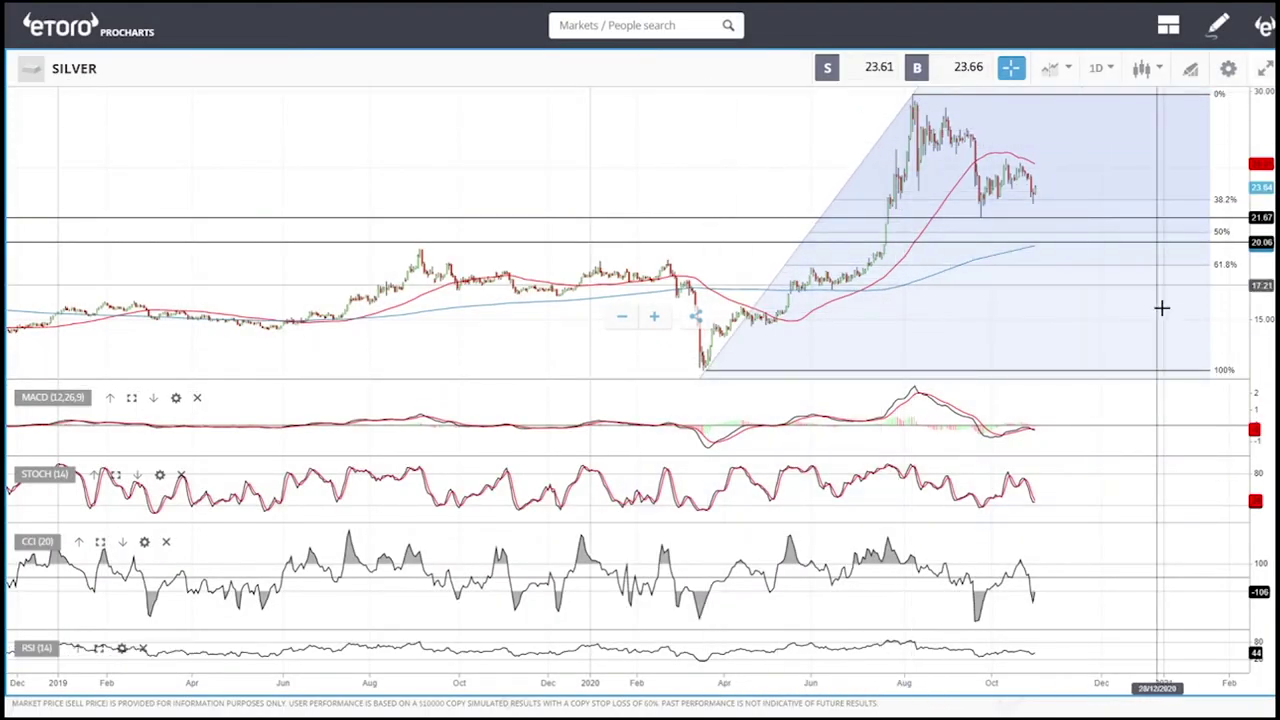
scroll(1120, 276, up, 5)
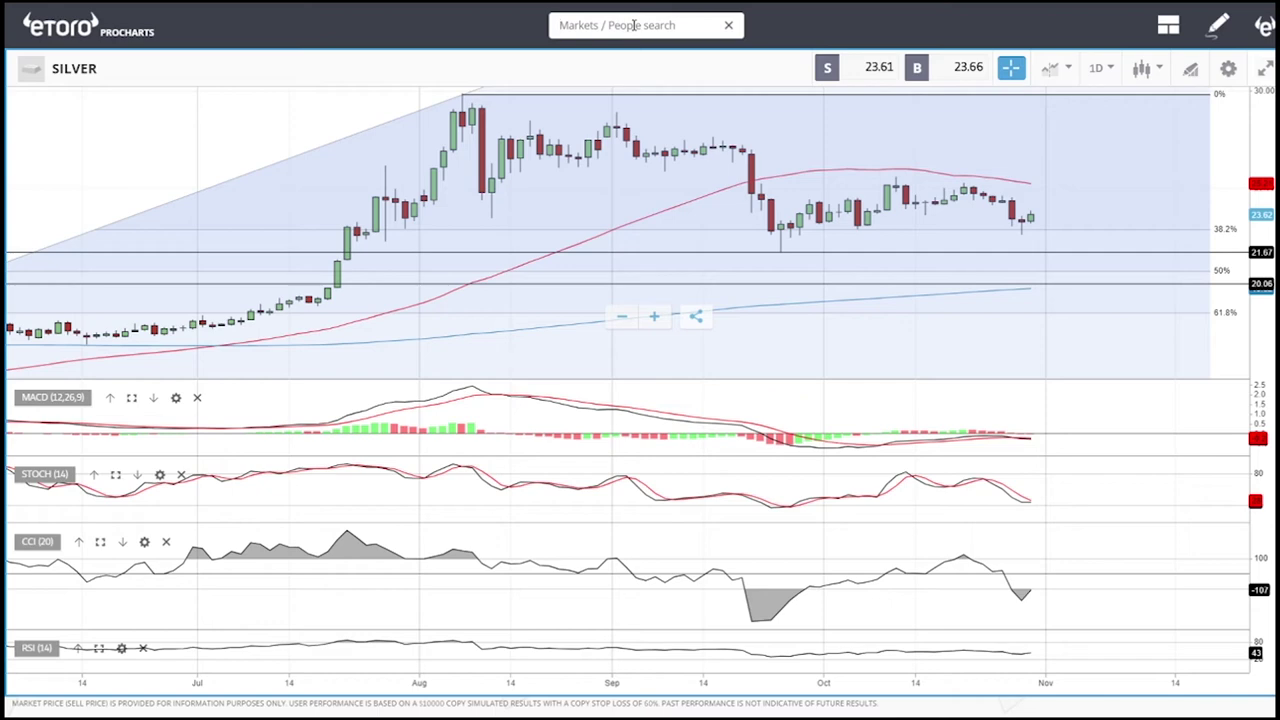
Open the COCOA chart from the search results
key(Down)
key(Down)
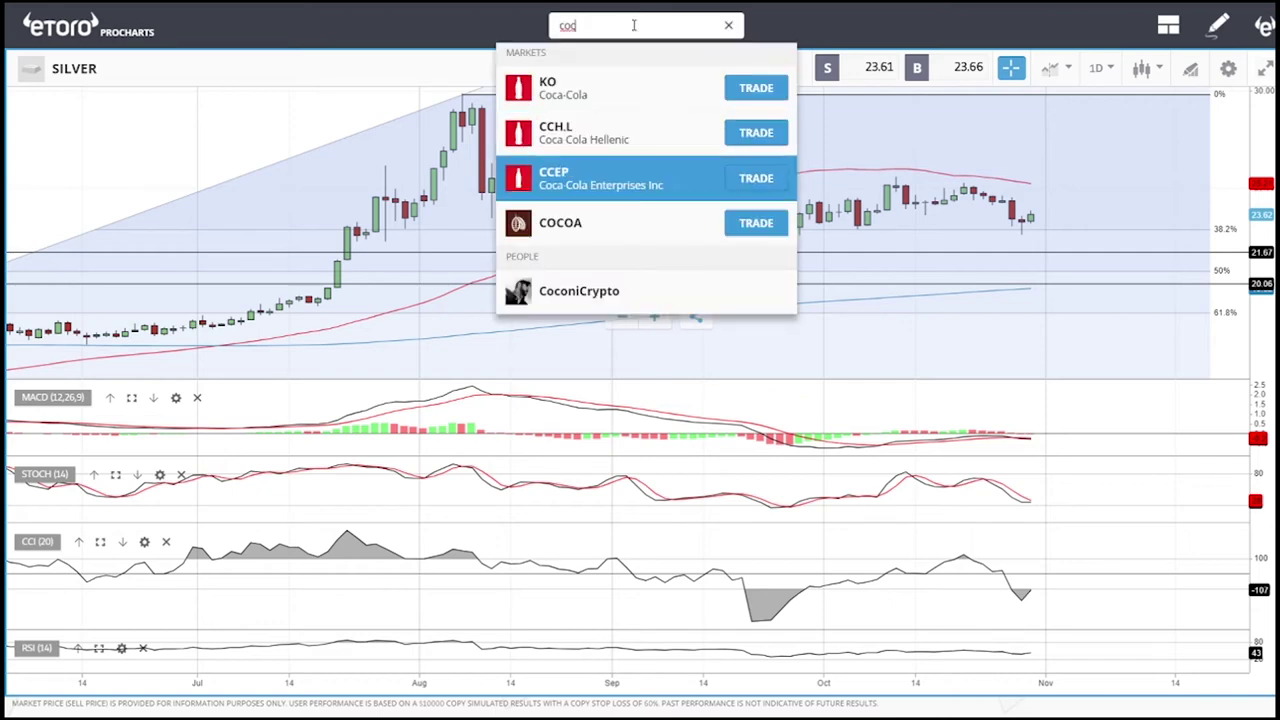
key(Down)
key(Return)
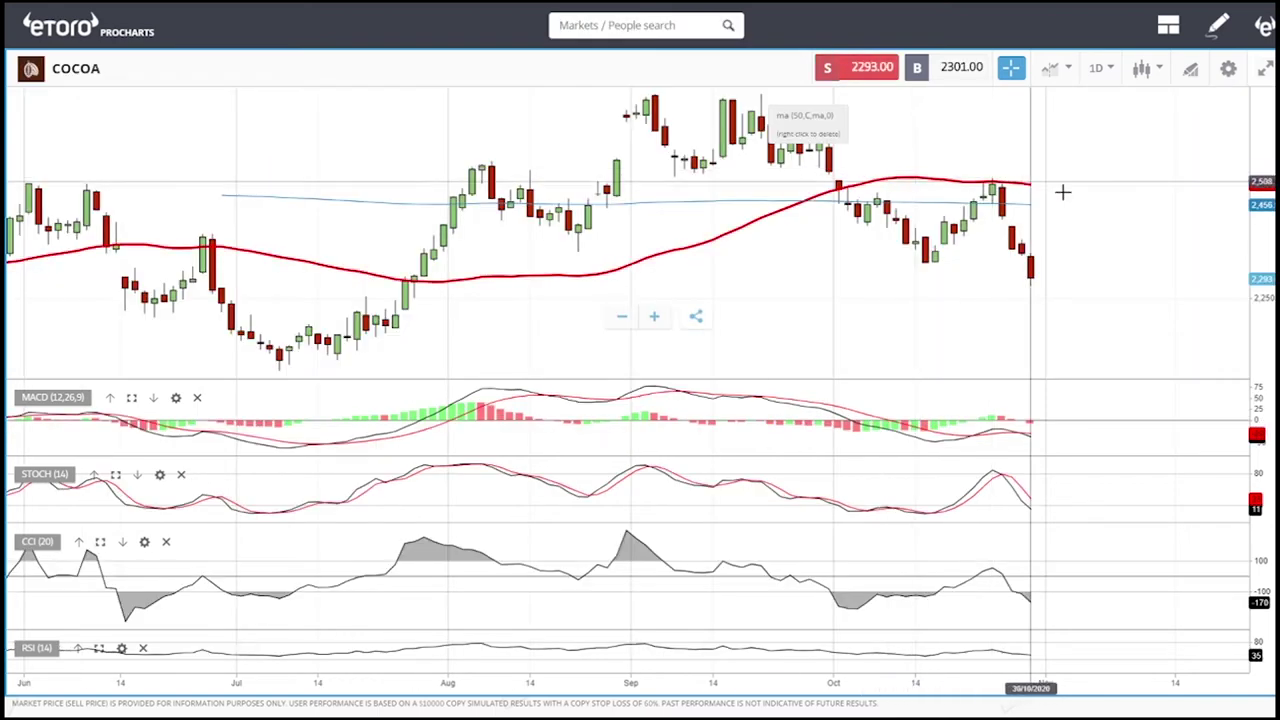
scroll(1117, 208, down, 1)
scroll(1117, 208, down, 2)
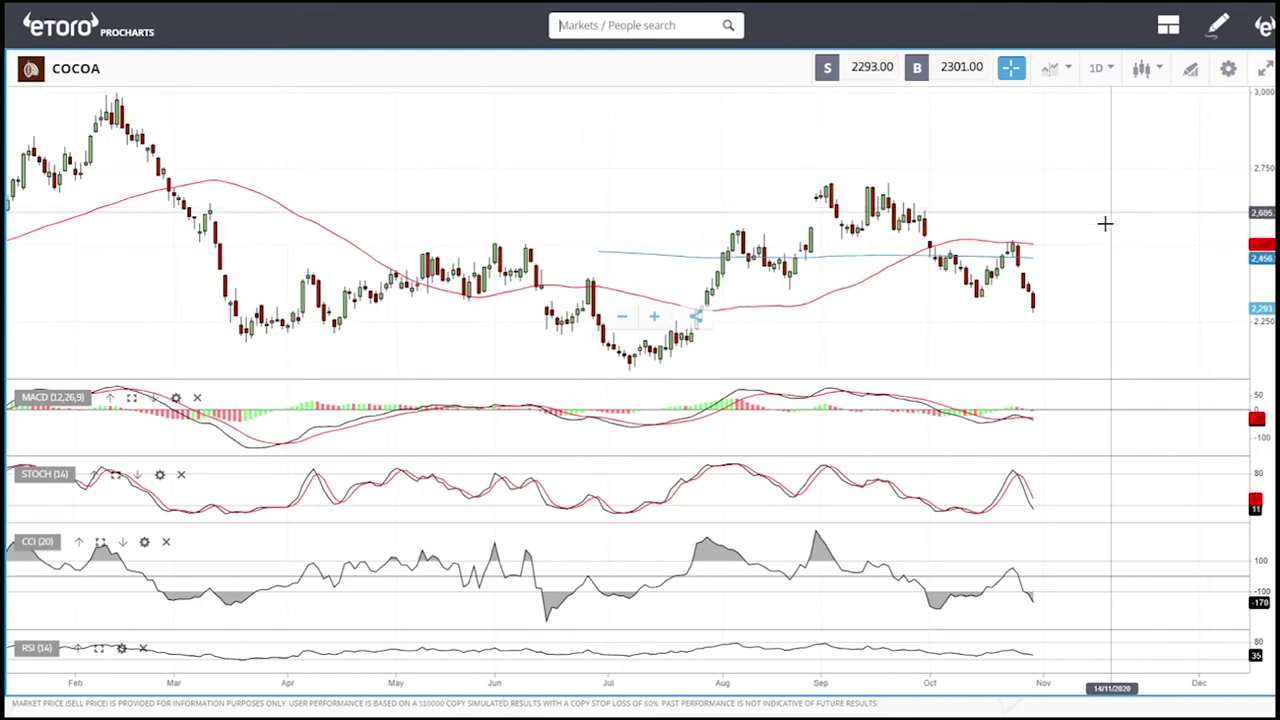
Place horizontal lines at 2,082 and about 2,323 on COCOA
click(1190, 70)
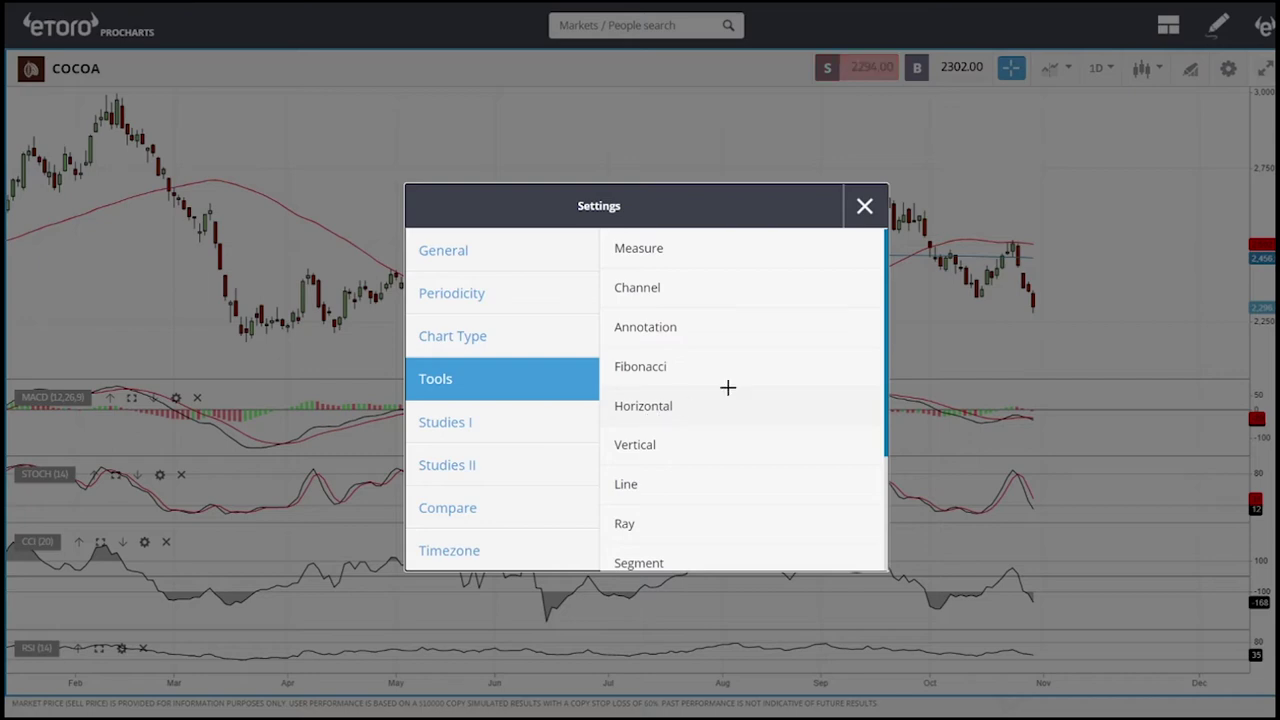
click(684, 405)
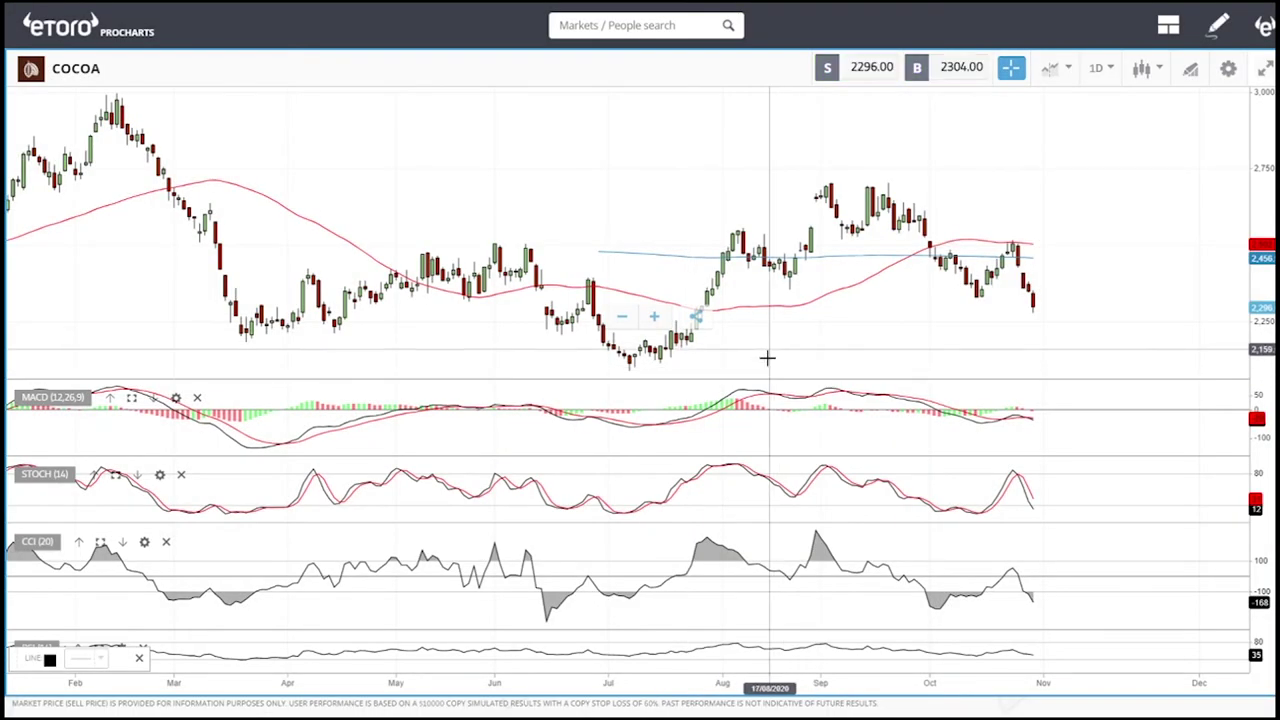
click(761, 372)
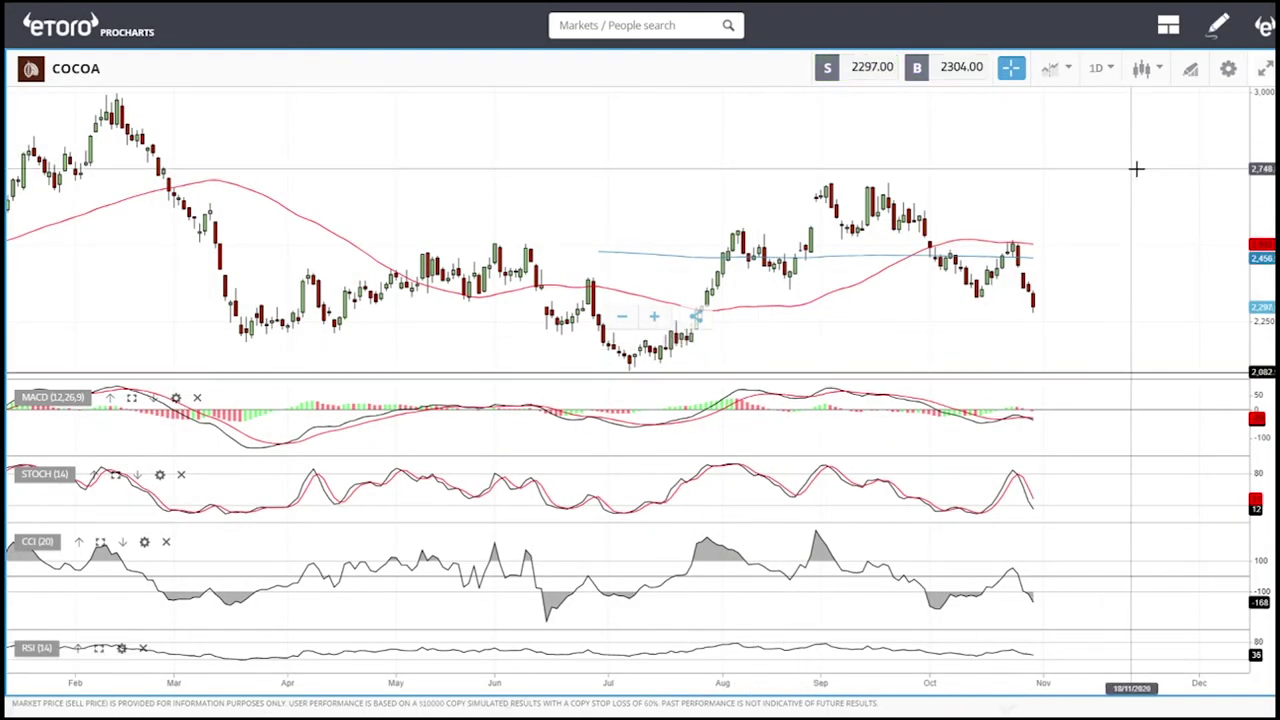
click(1195, 70)
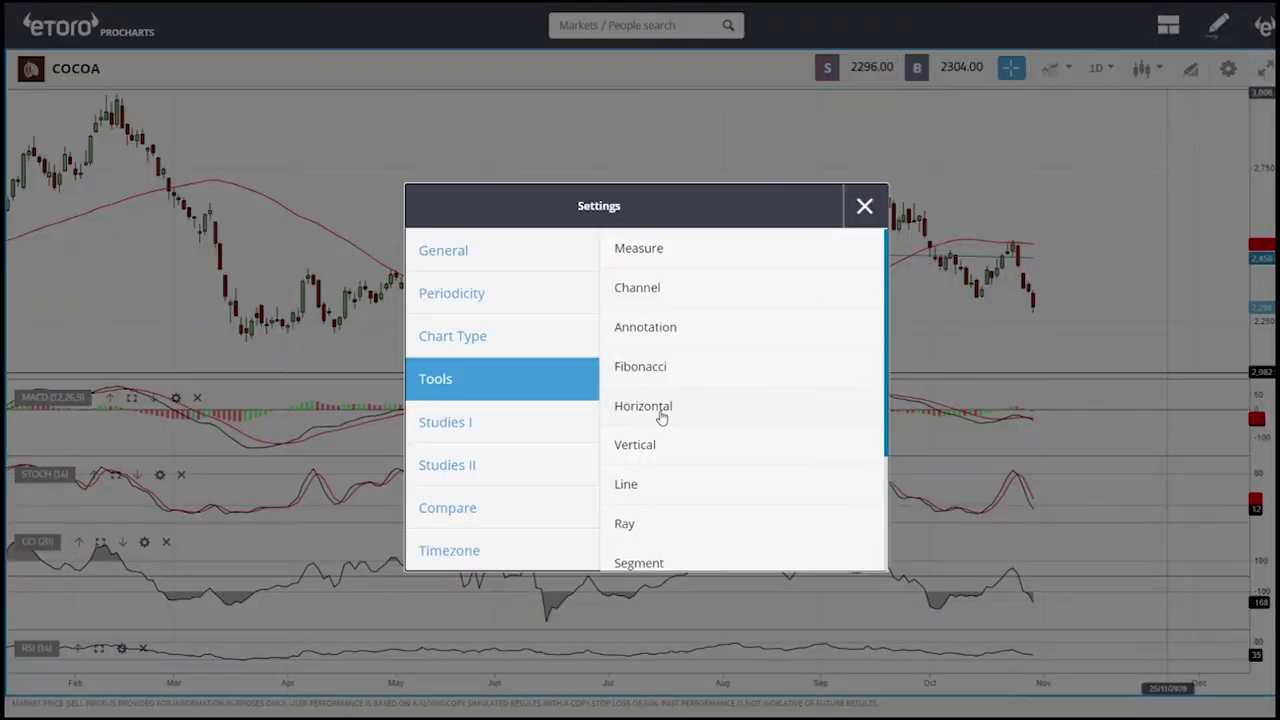
click(661, 418)
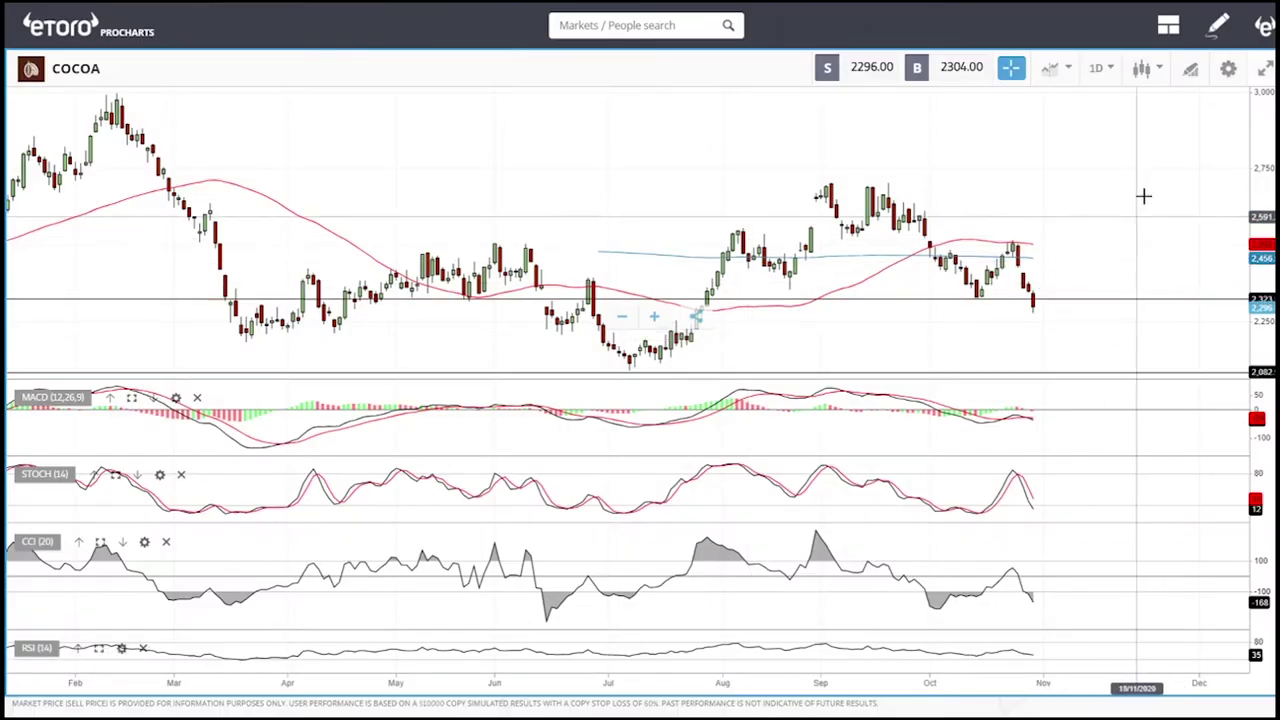
click(968, 299)
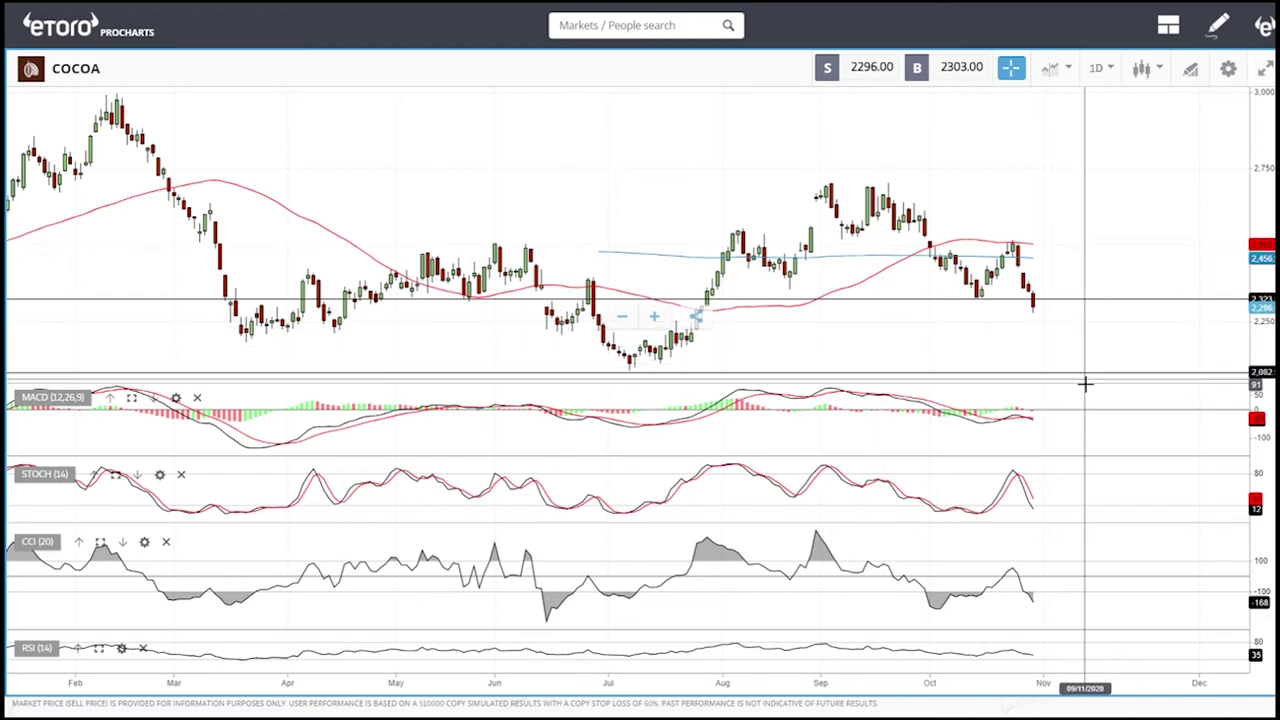
Add a horizontal line at 2,512 and adjust its level slightly
click(1190, 72)
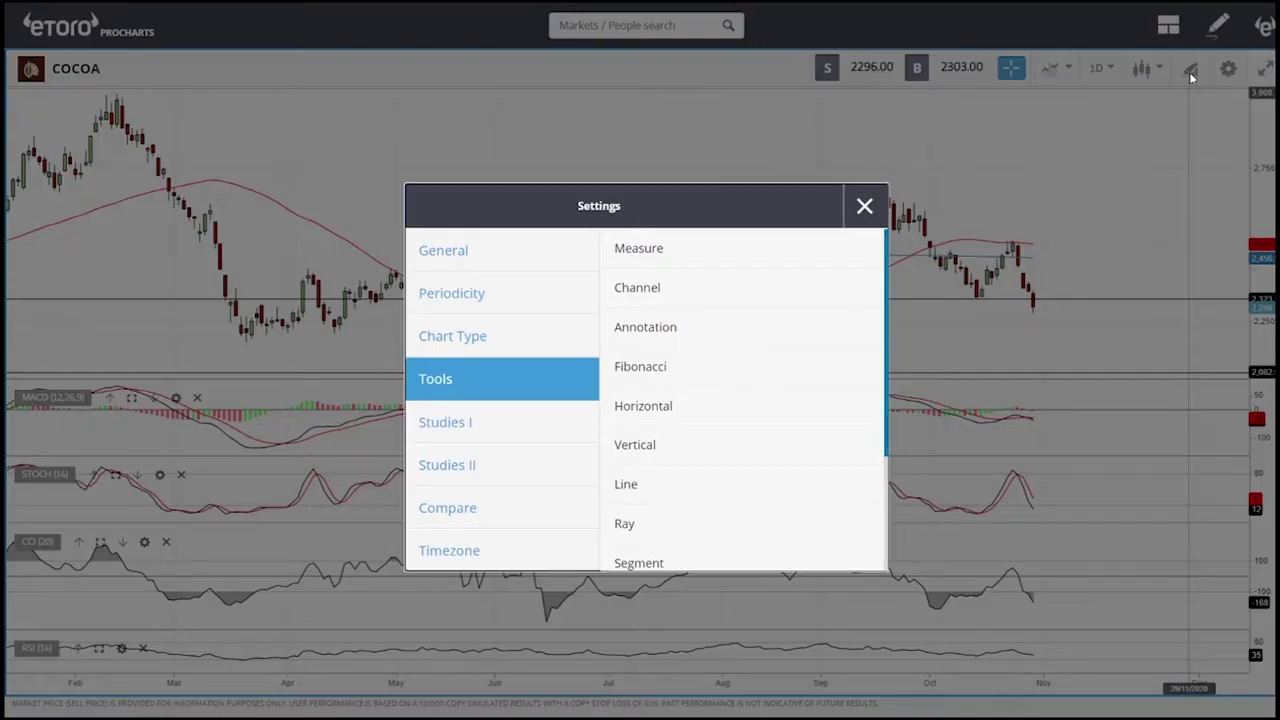
click(661, 412)
click(1061, 241)
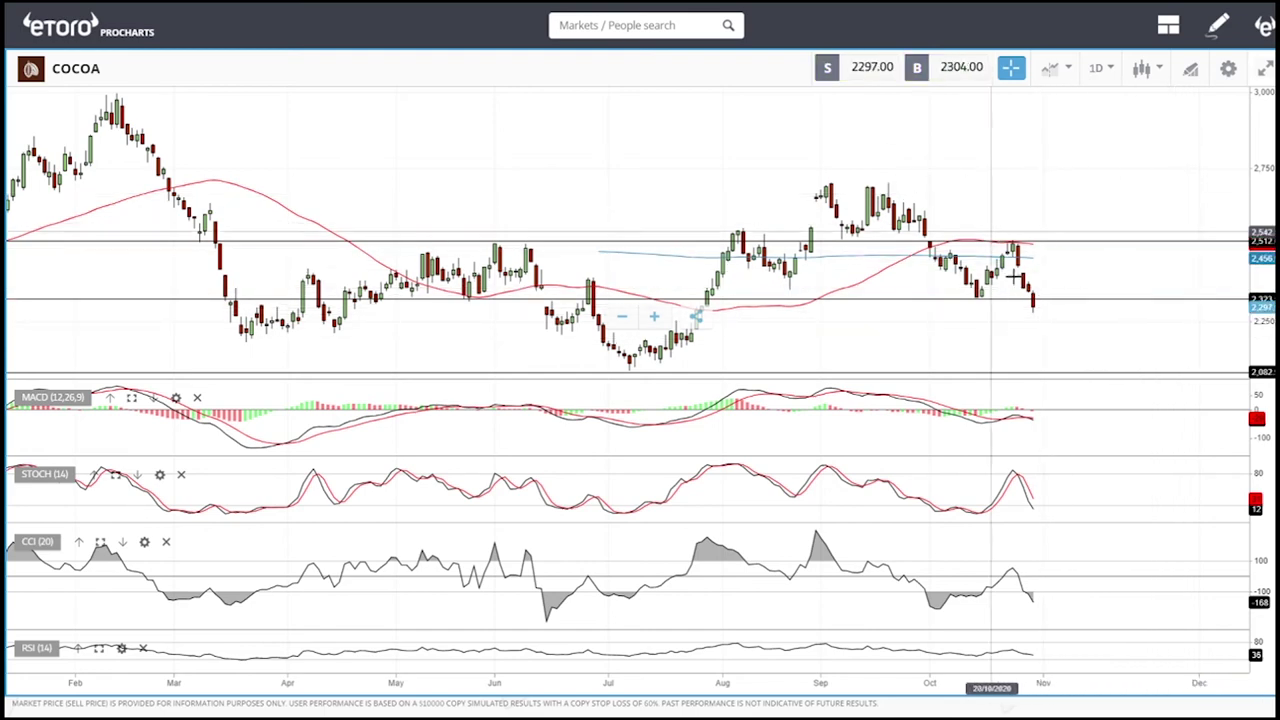
drag(1114, 239, 1115, 236)
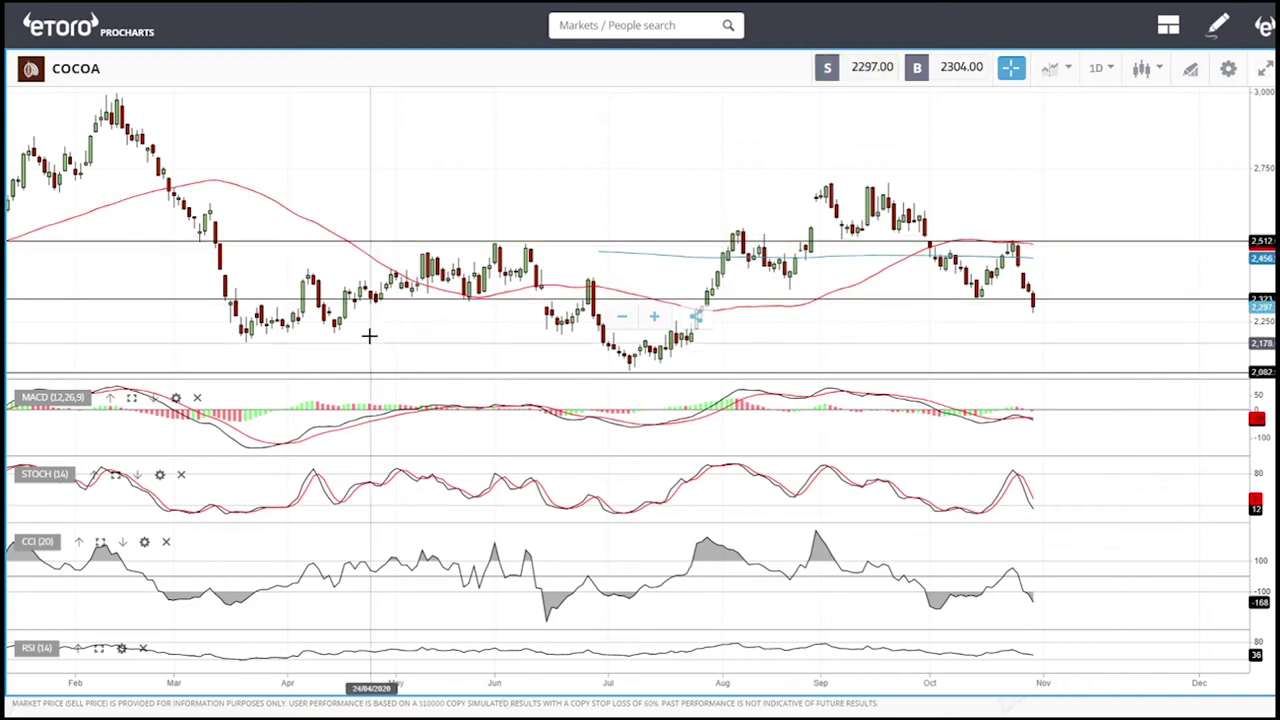
drag(376, 240, 340, 241)
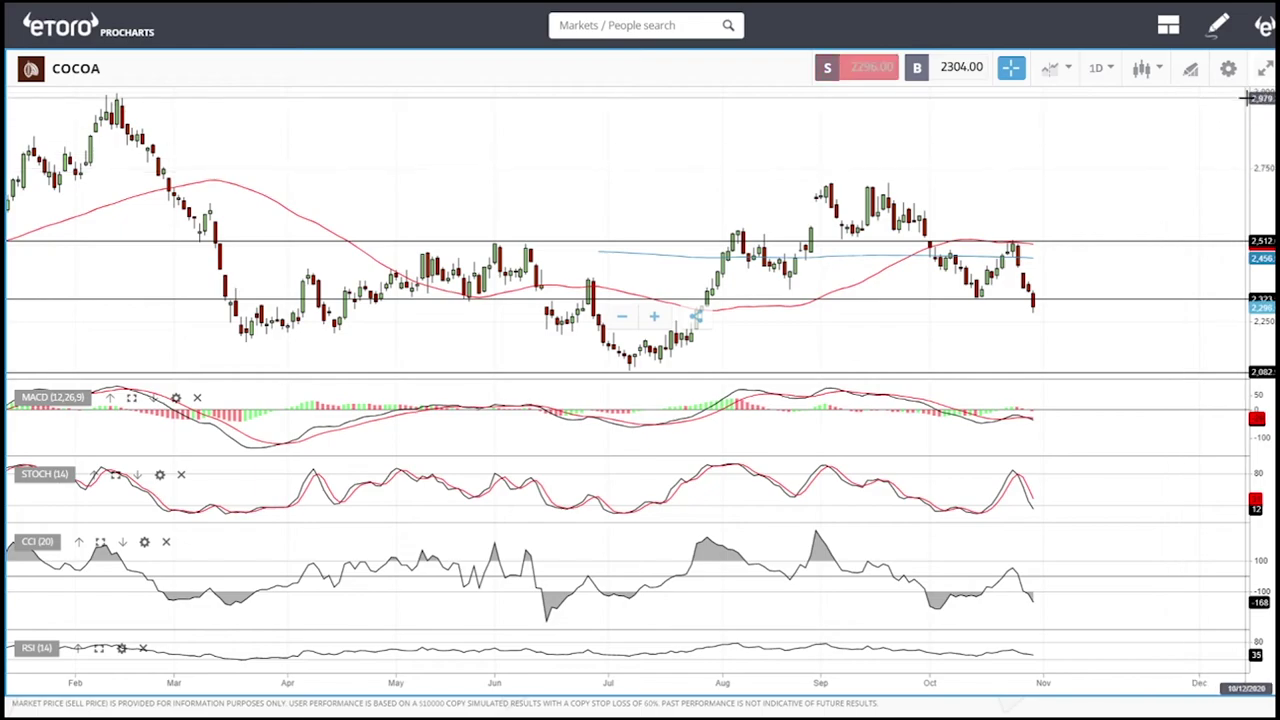
Add a line at about 2,704 and delete the stray line near 2,163
click(1190, 68)
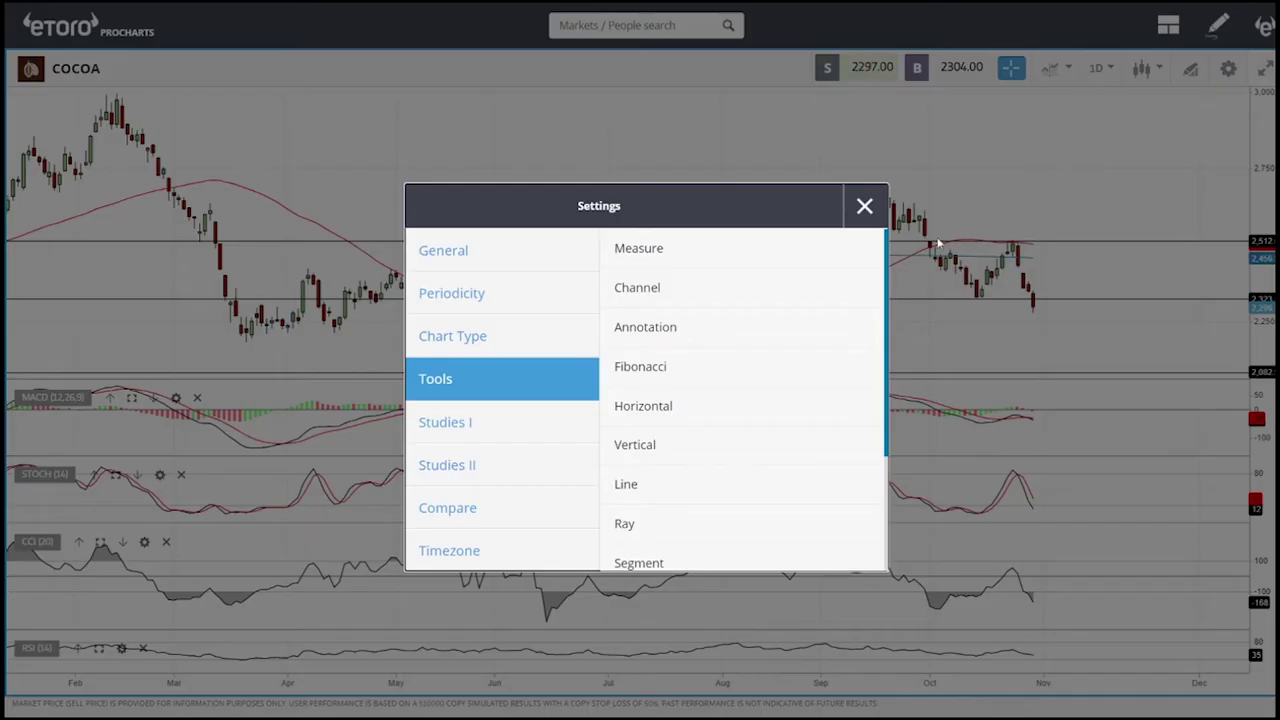
click(664, 420)
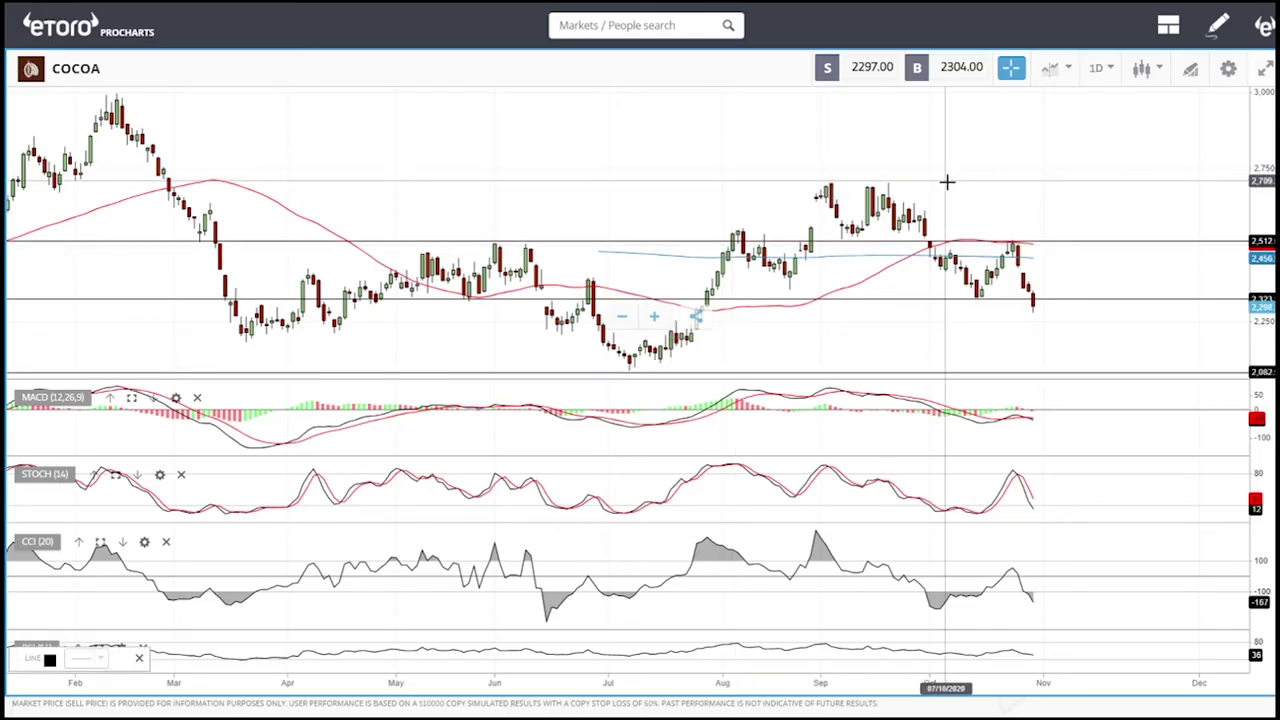
click(946, 183)
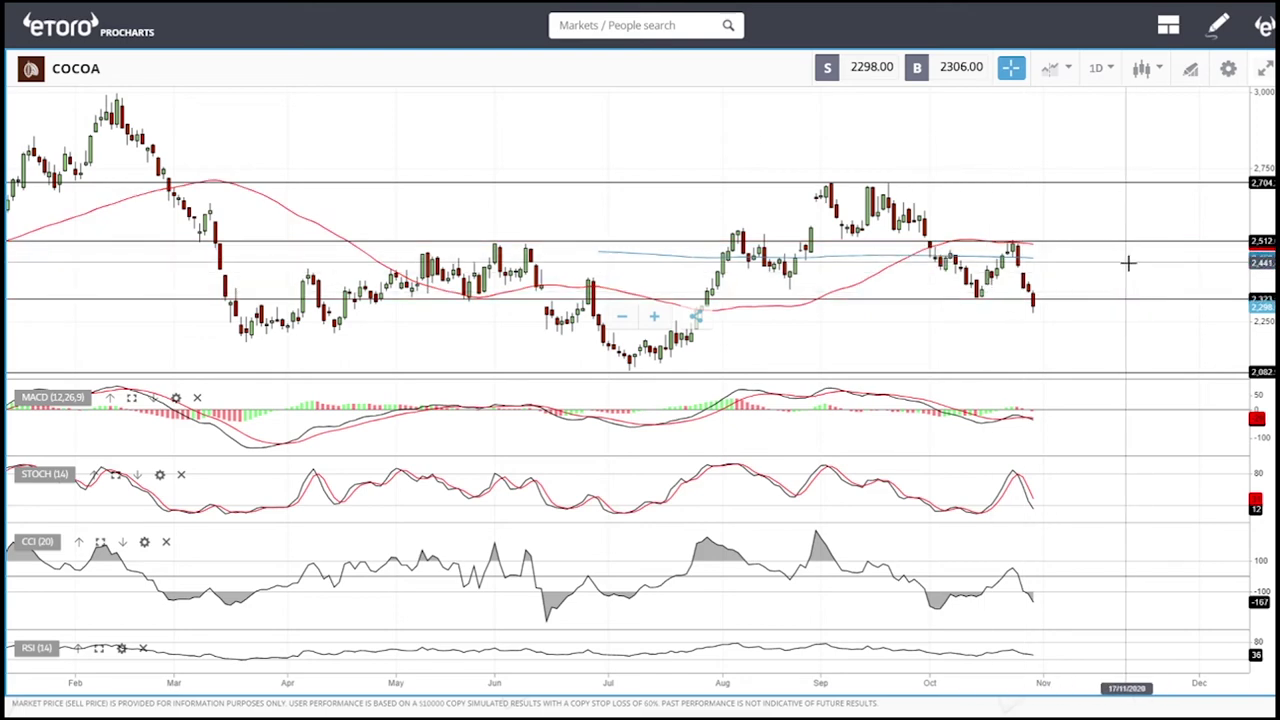
click(1086, 347)
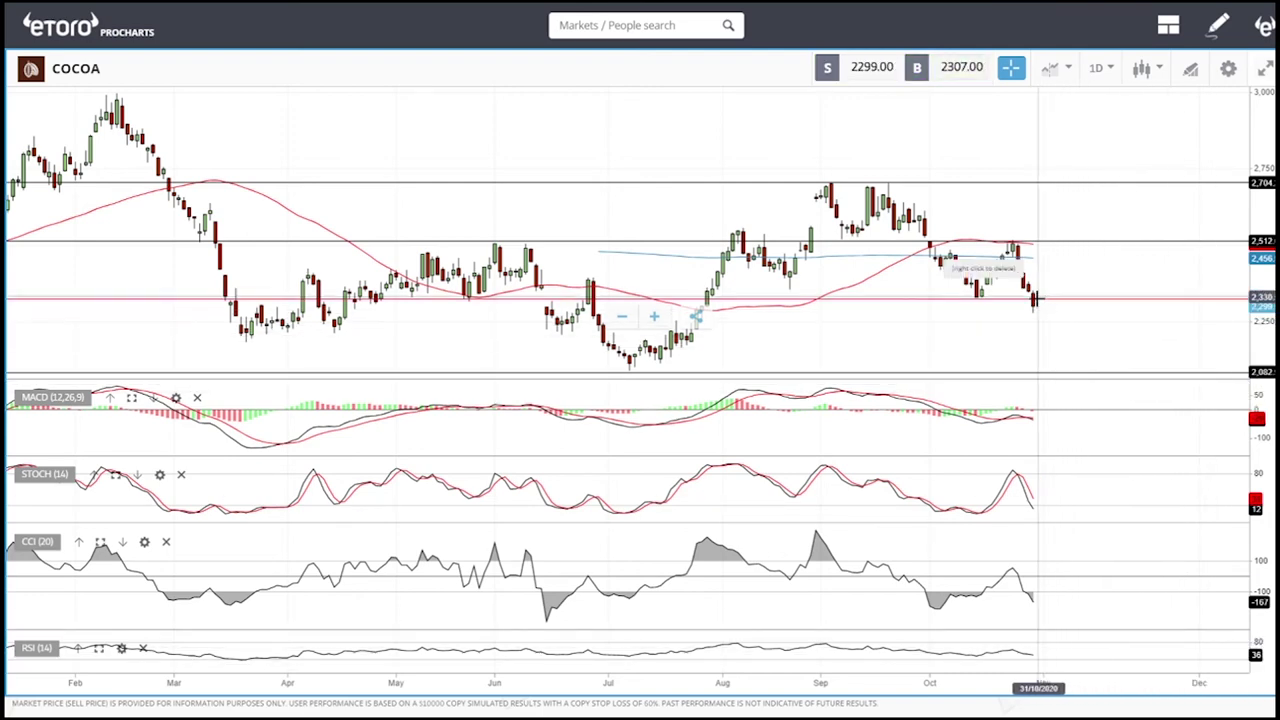
right_click(1088, 343)
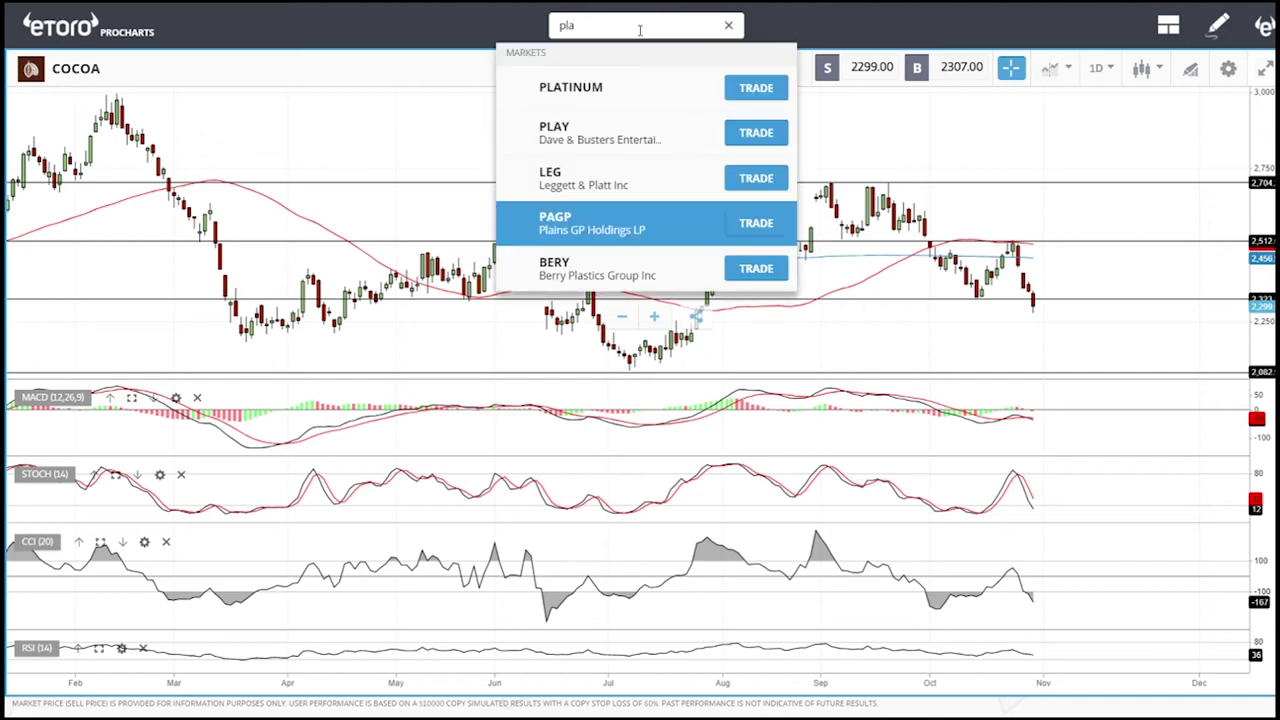
Open PLATINUM from the search results and adjust the chart to roughly May–November
key(Up)
key(Up)
key(Up)
key(Return)
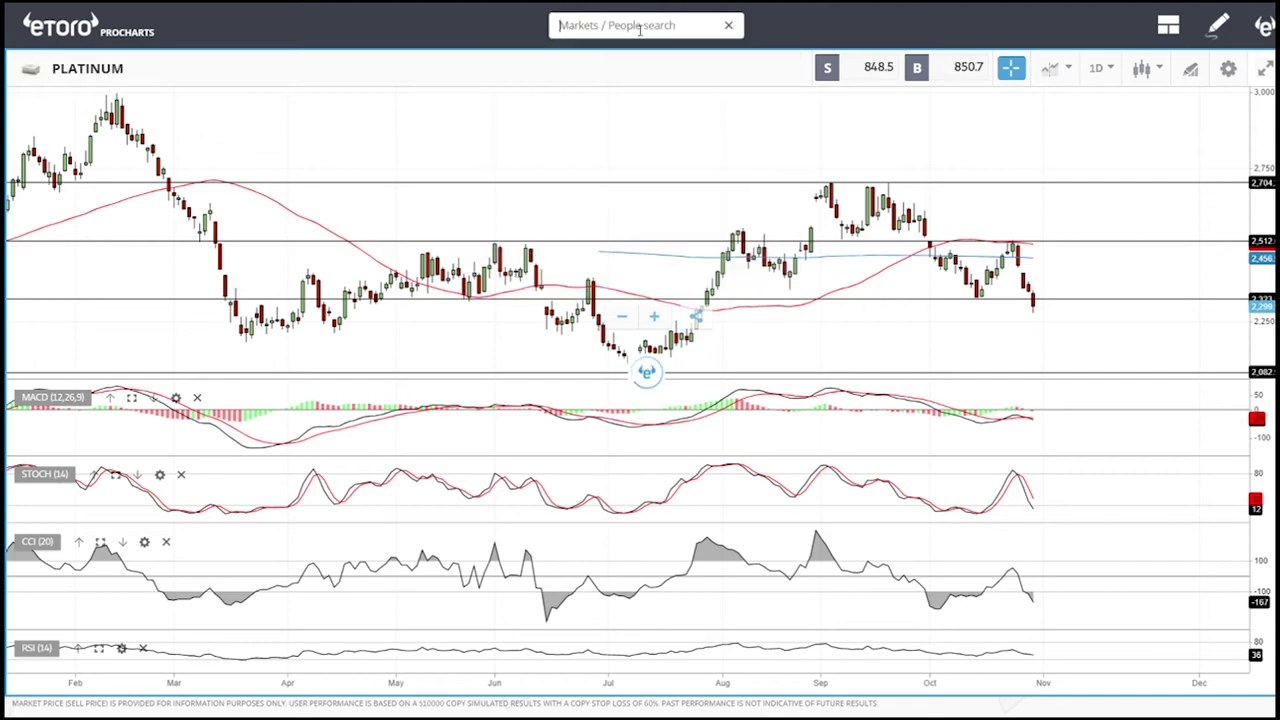
scroll(1110, 220, up, 3)
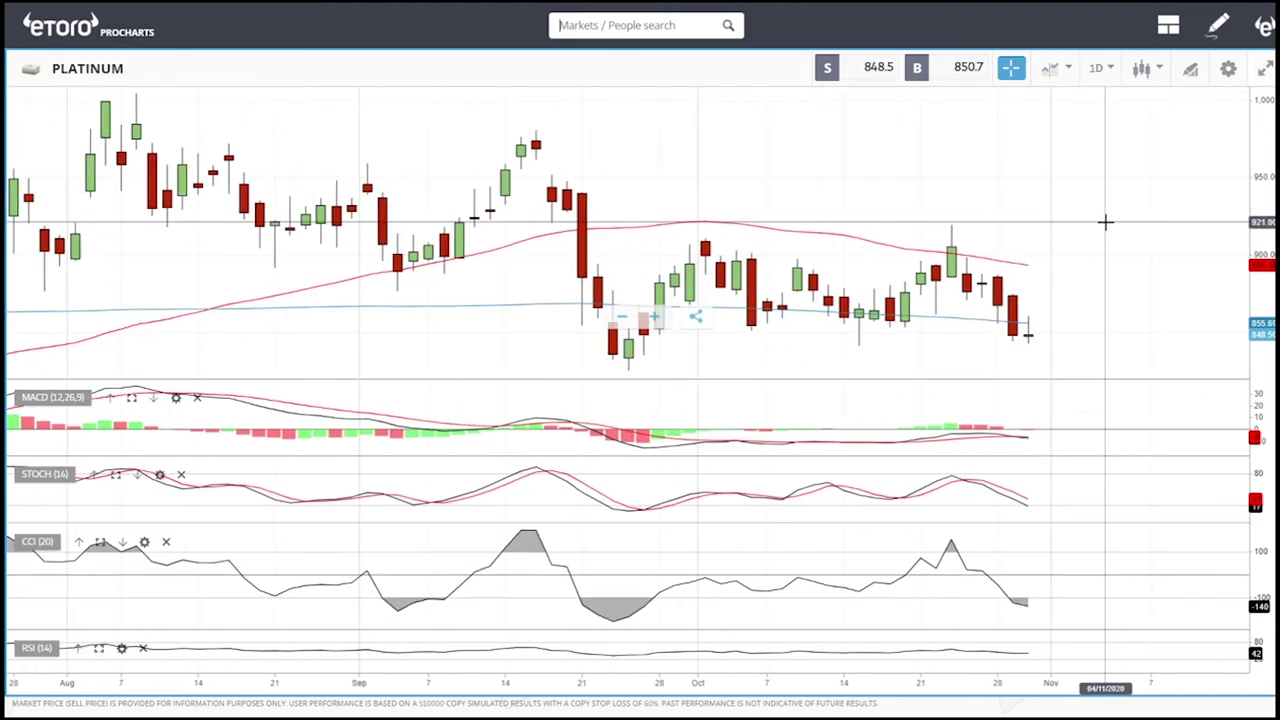
scroll(1100, 225, down, 2)
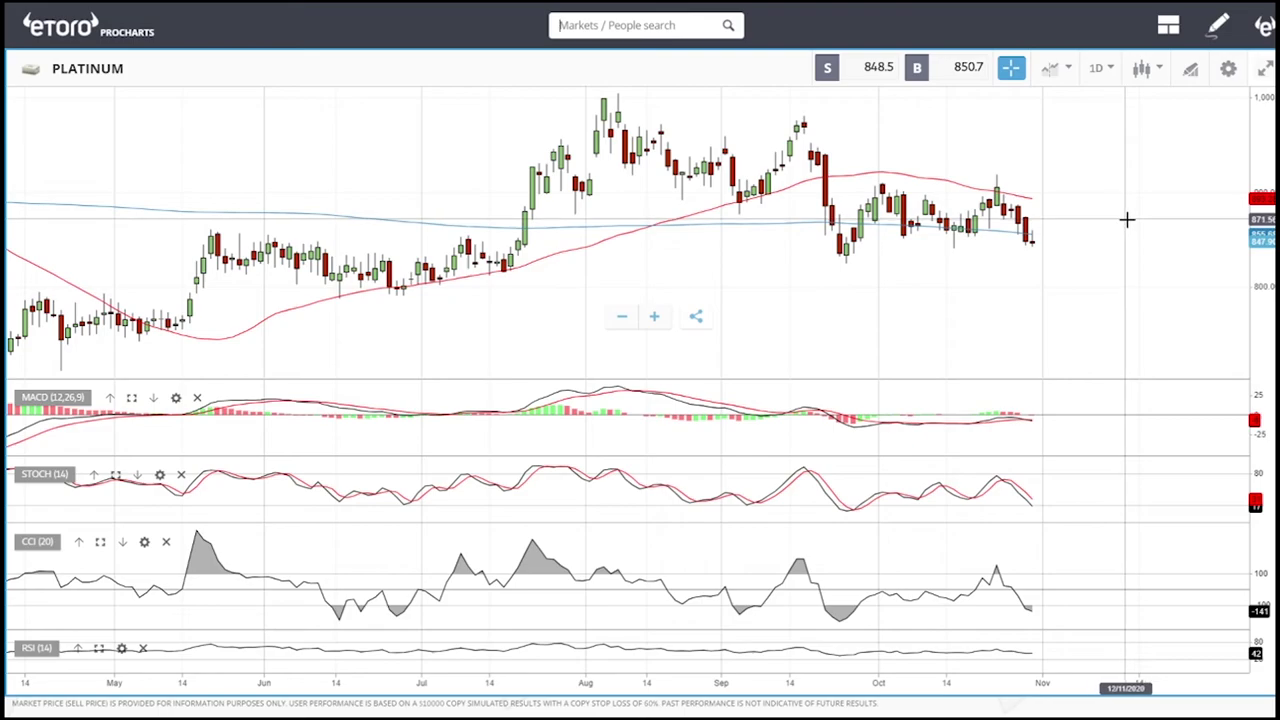
Draw a rectangle zone over the May–July price range near 800–850
click(1191, 72)
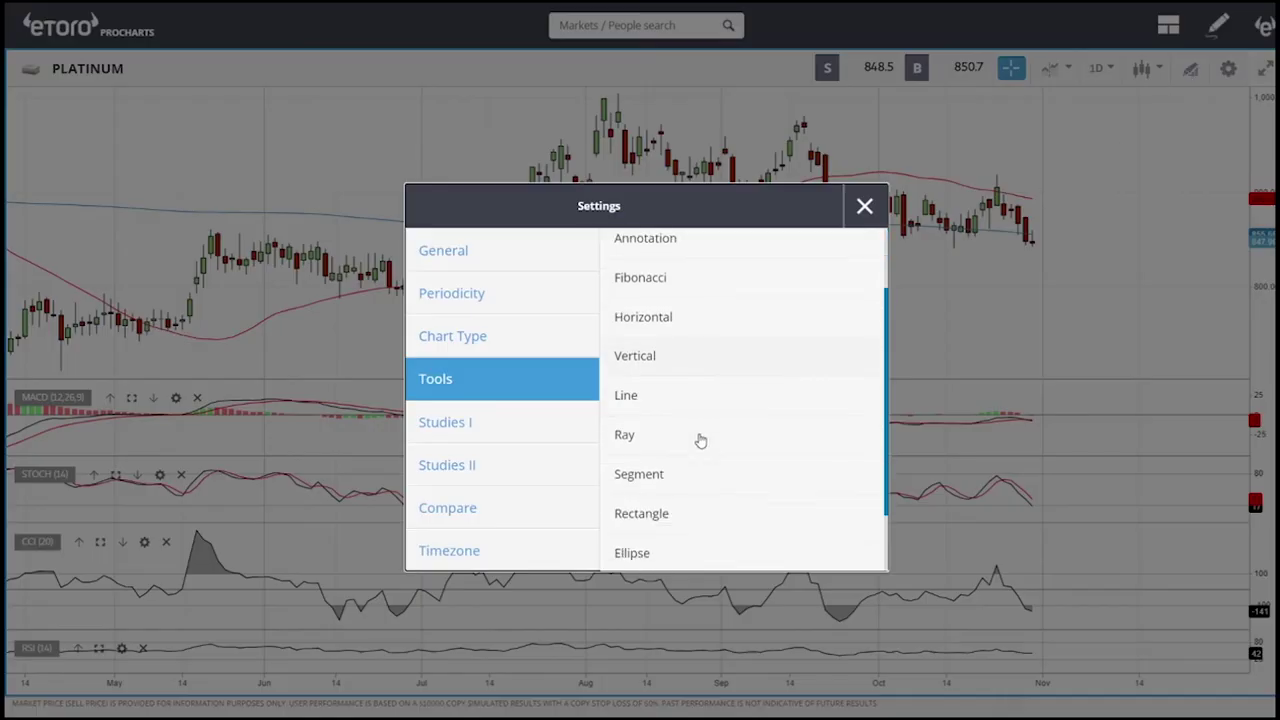
click(674, 452)
drag(204, 238, 1076, 286)
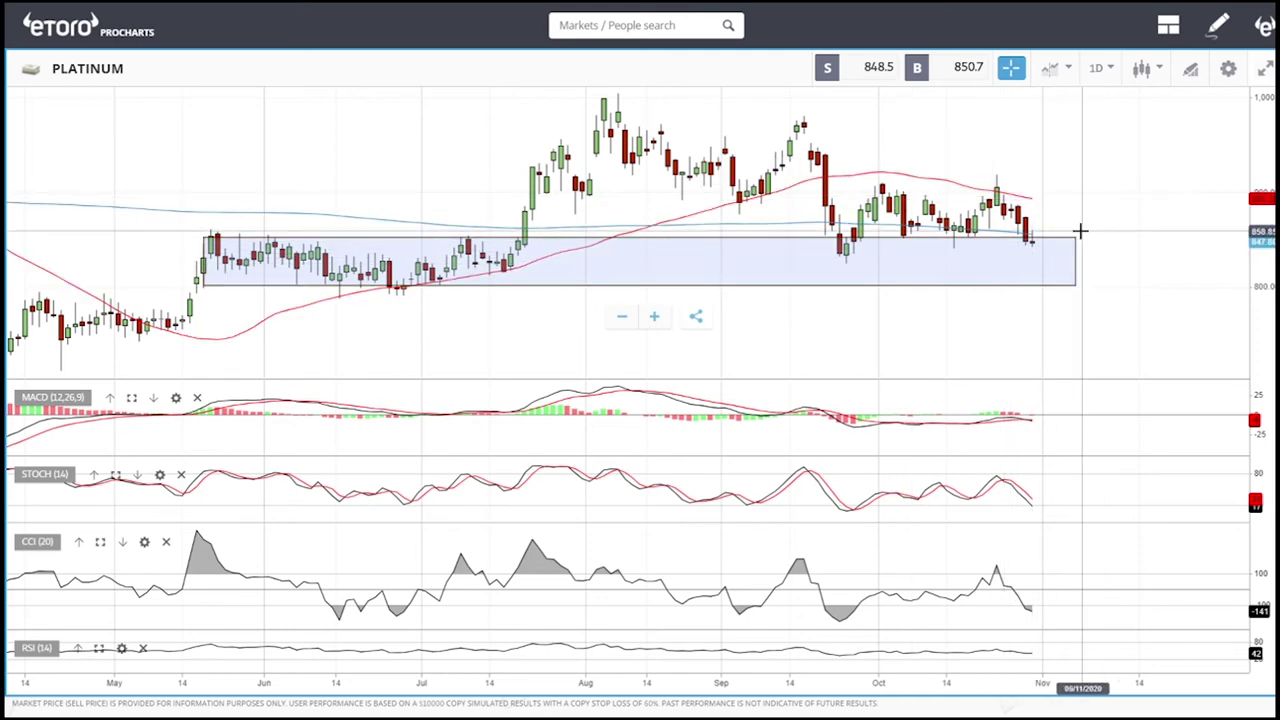
Add a second rectangle zone below it near 750–790 and select it to check
click(1189, 70)
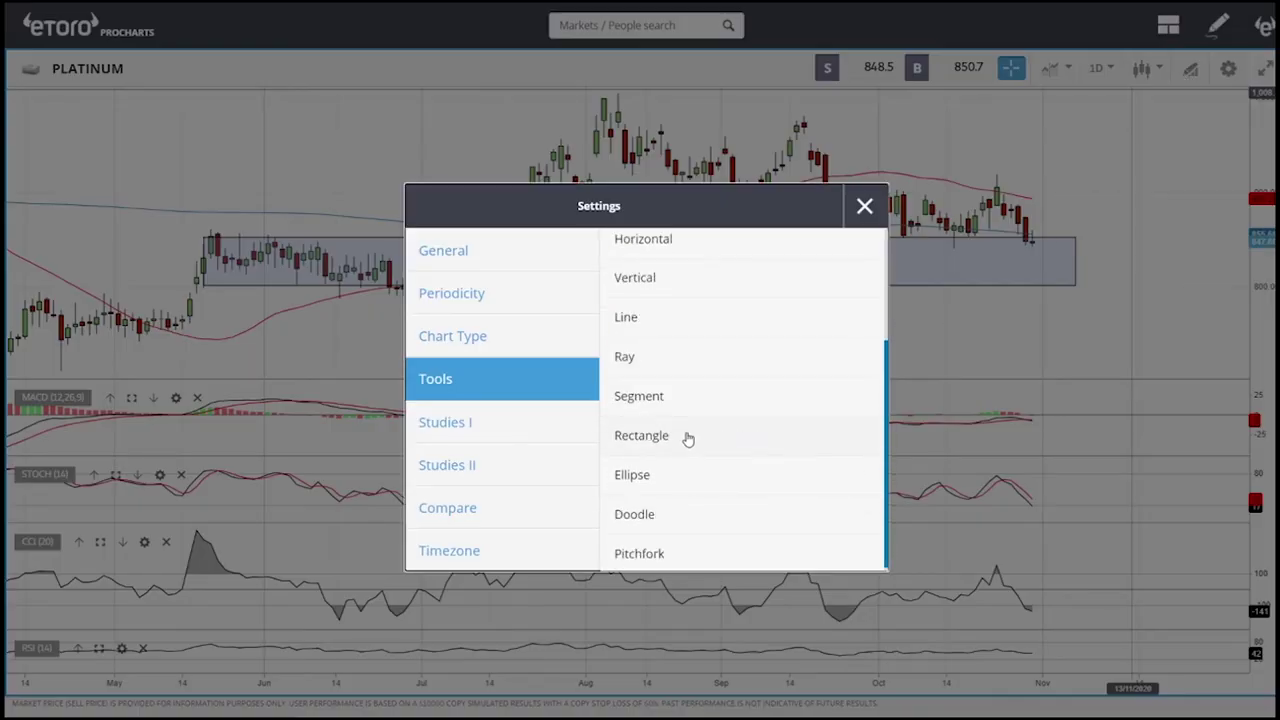
click(688, 439)
scroll(682, 250, down, 5)
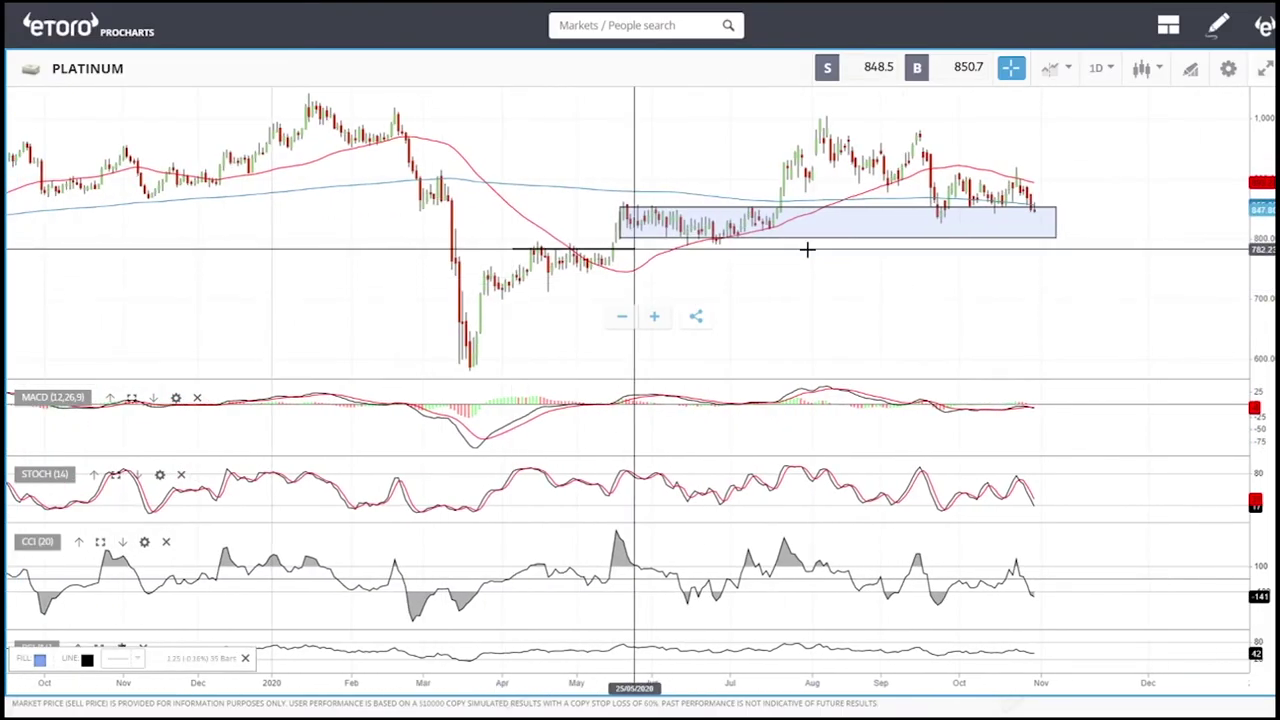
click(1060, 268)
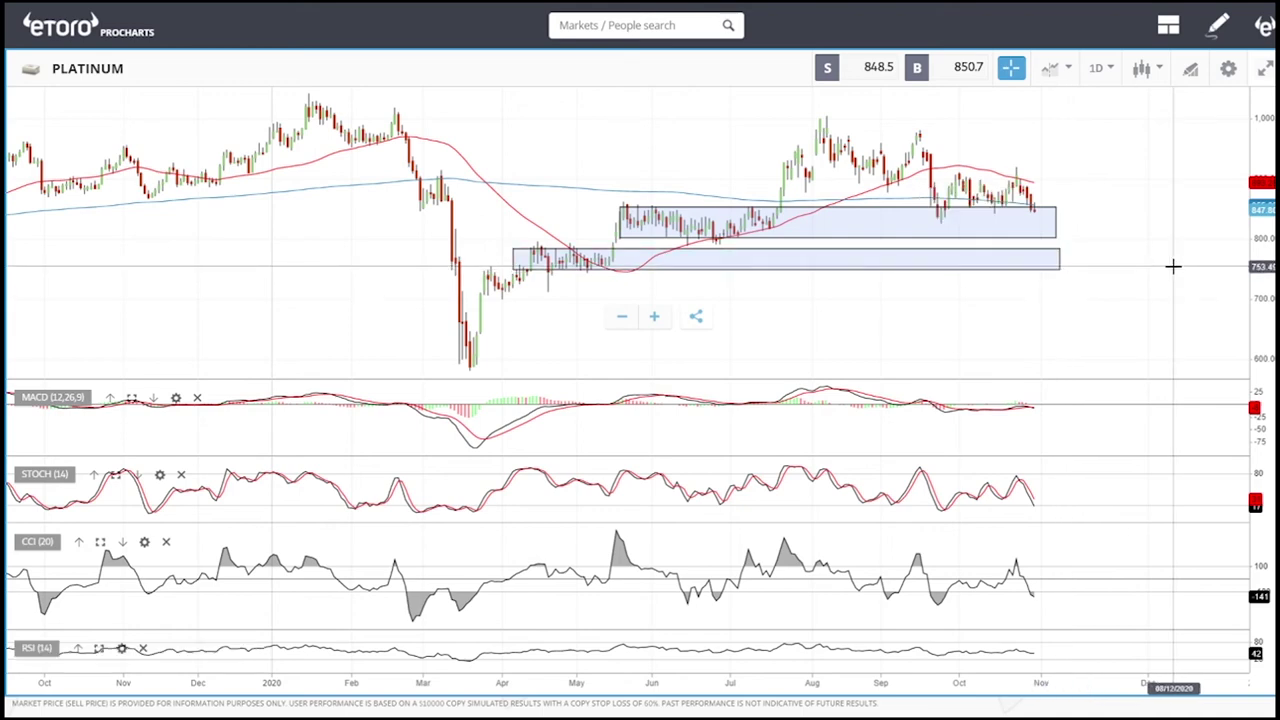
scroll(1172, 265, up, 4)
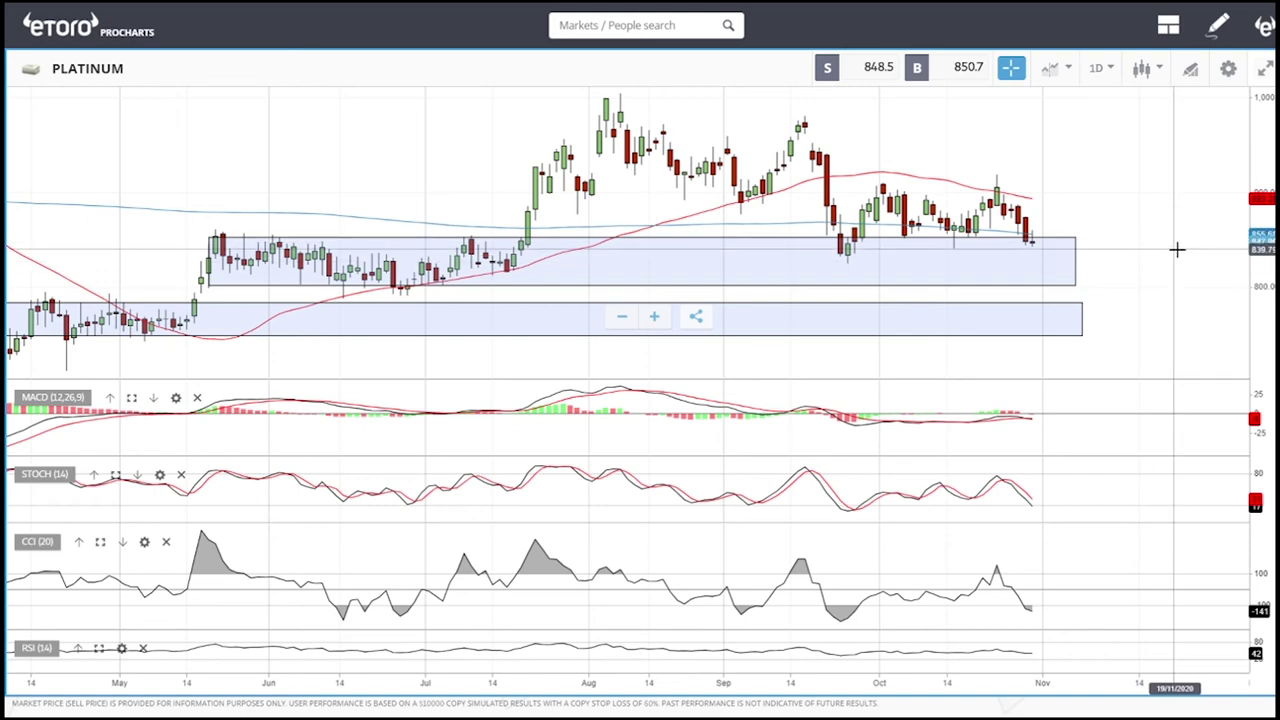
scroll(1177, 249, down, 5)
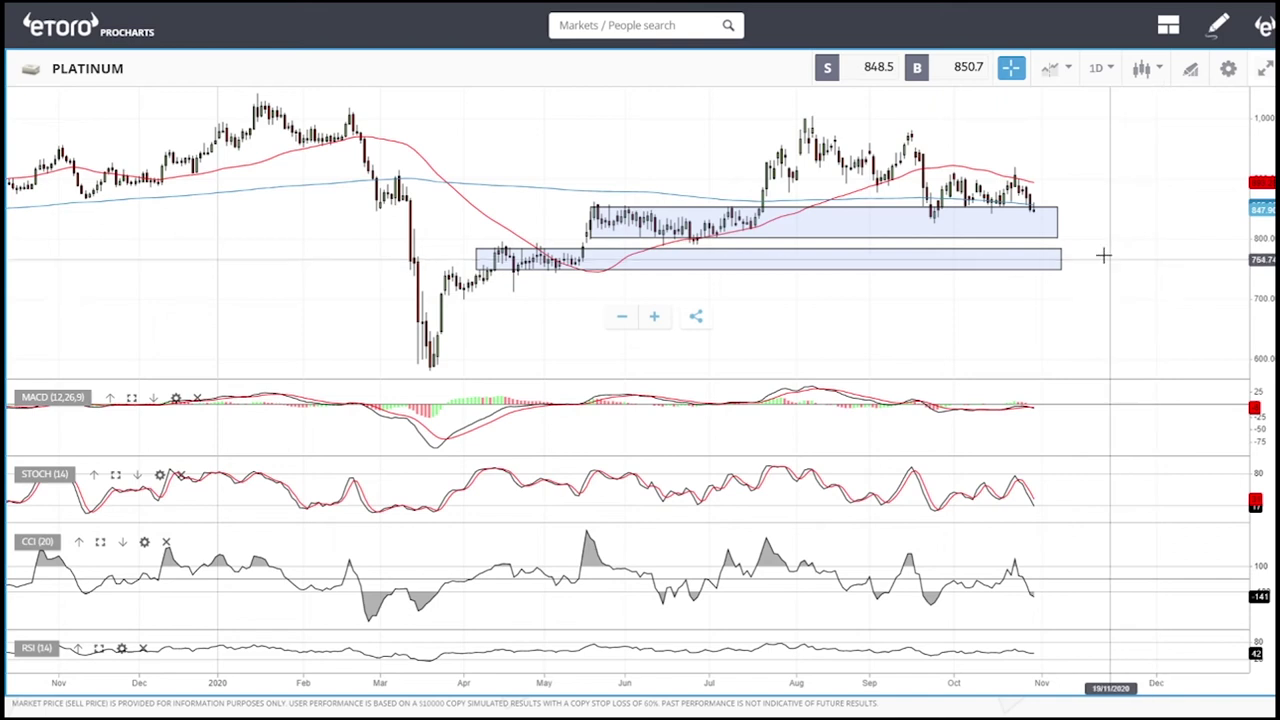
click(943, 266)
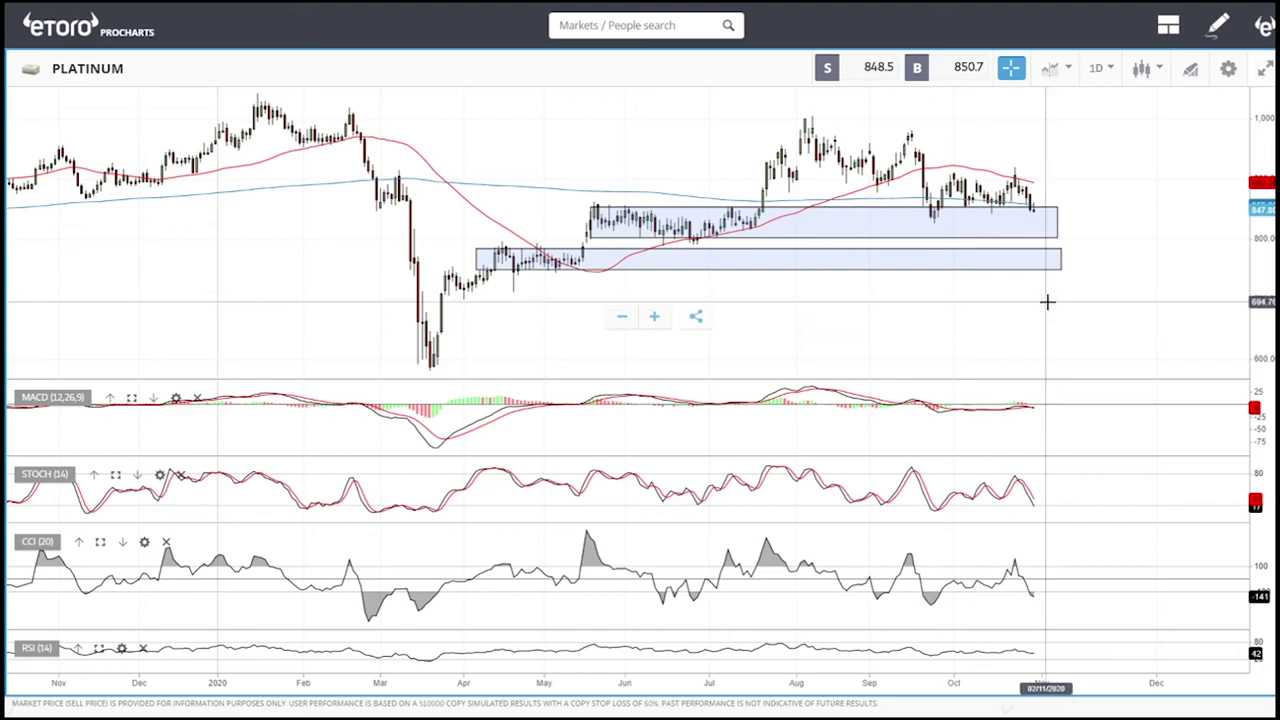
scroll(1109, 184, up, 5)
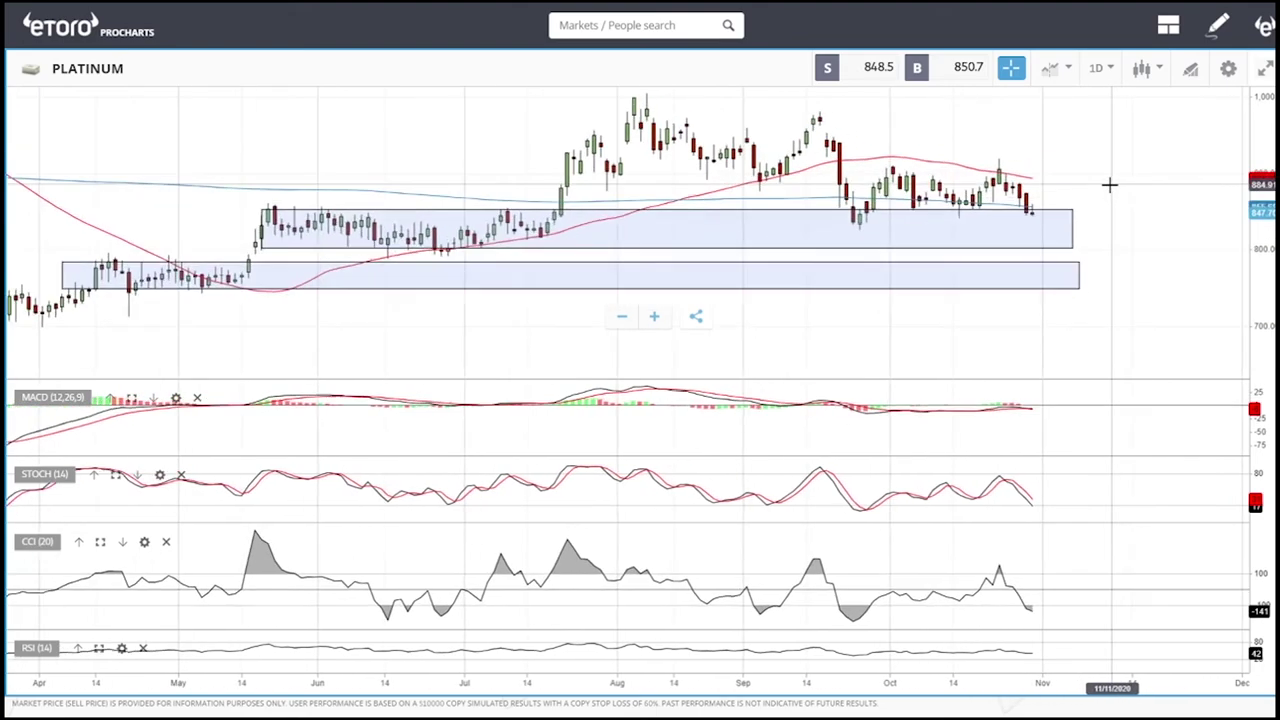
scroll(1034, 127, down, 1)
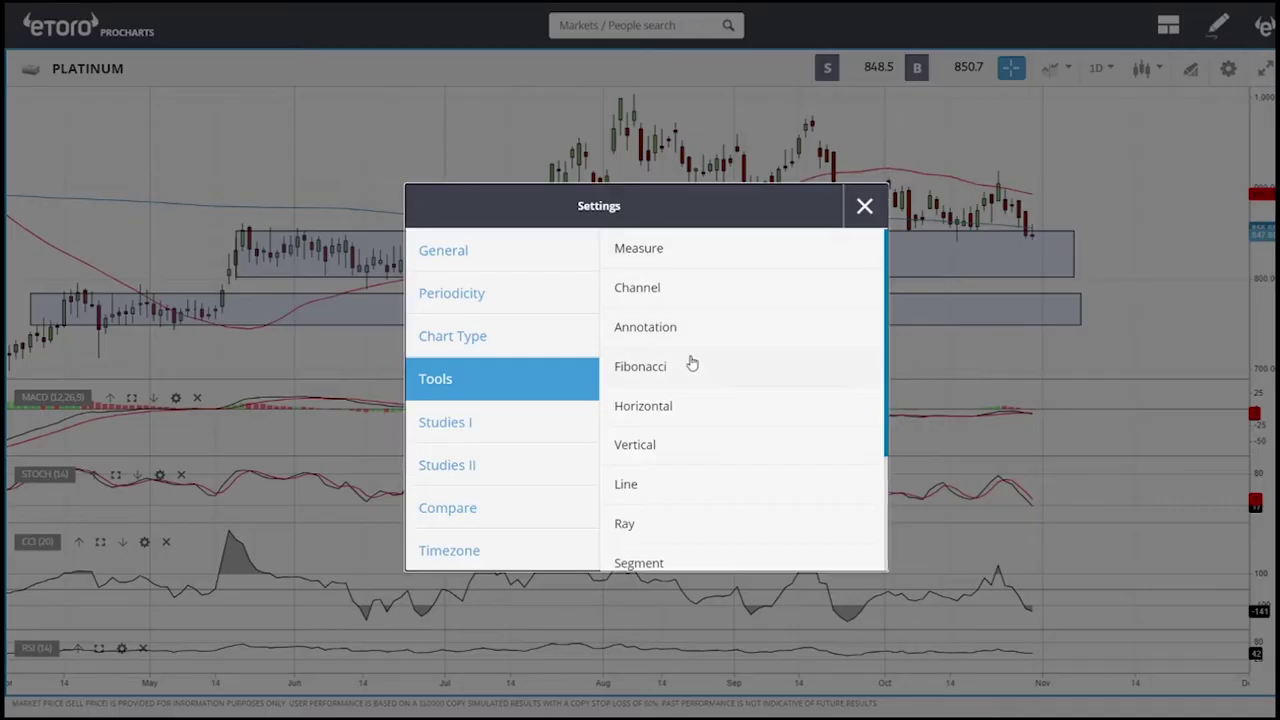
Place horizontal lines at about 953.50 and 1,004 above the PLATINUM rectangle zones
click(650, 405)
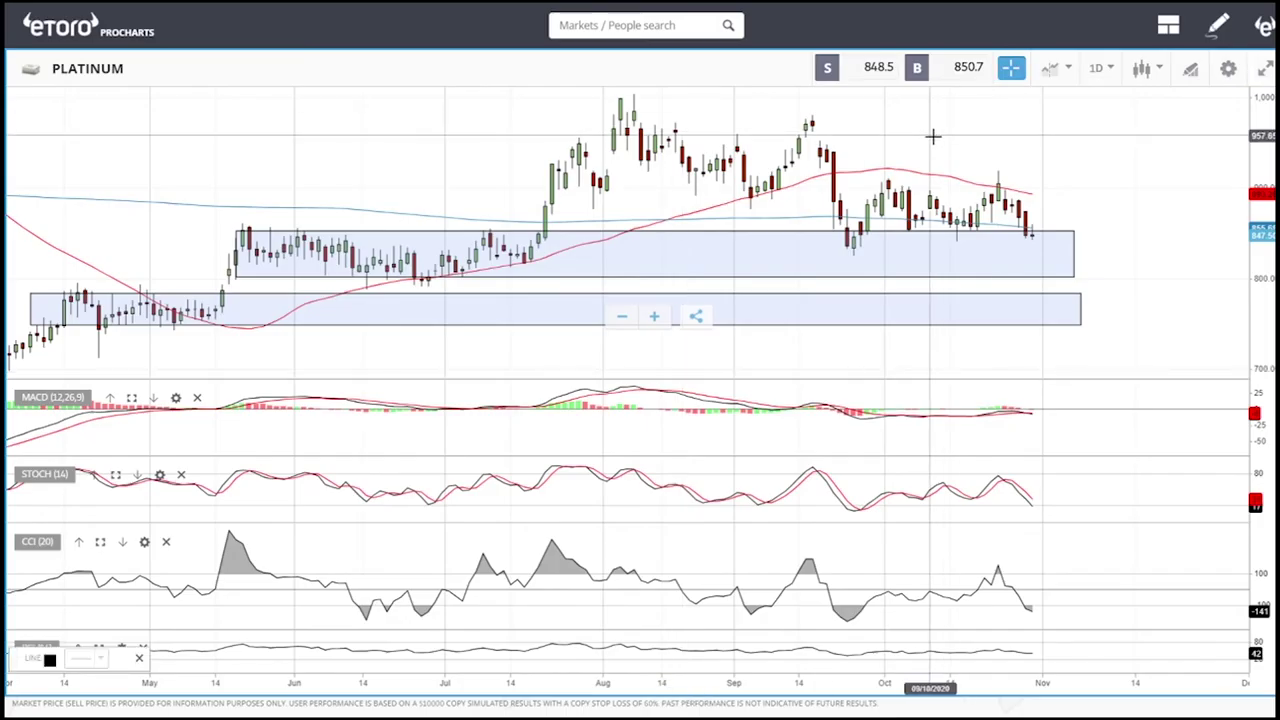
click(963, 139)
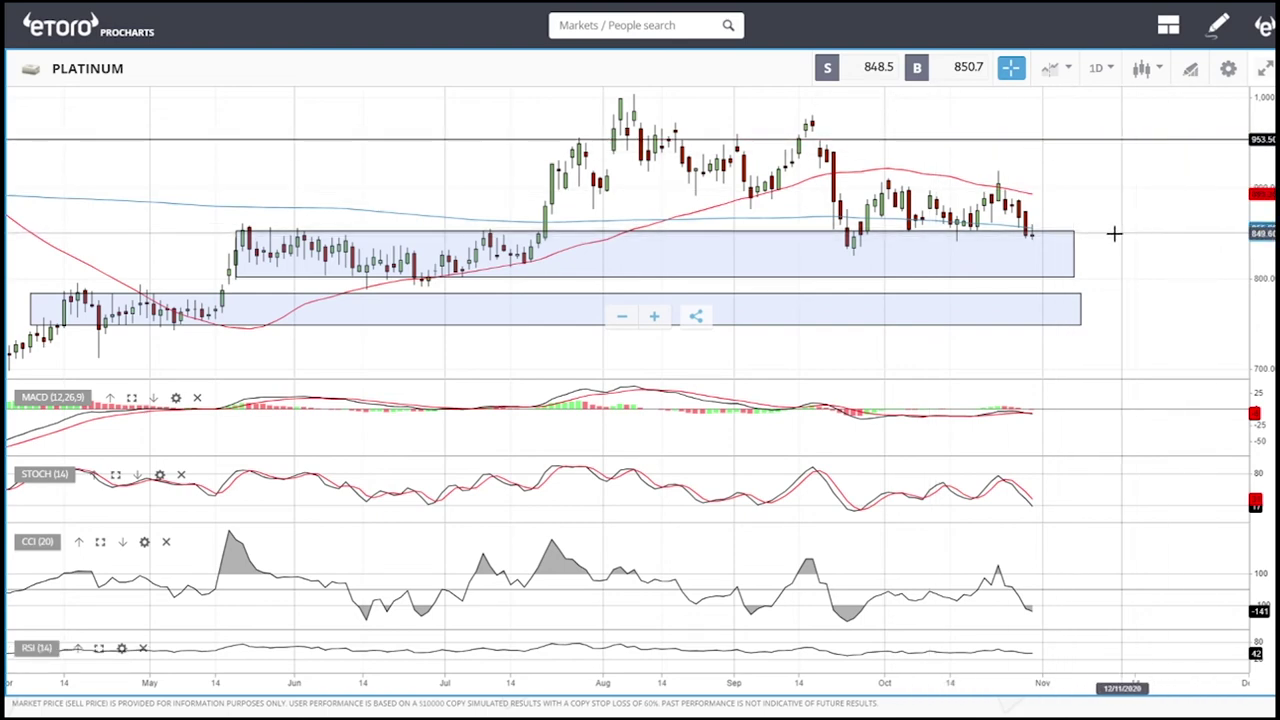
click(1049, 181)
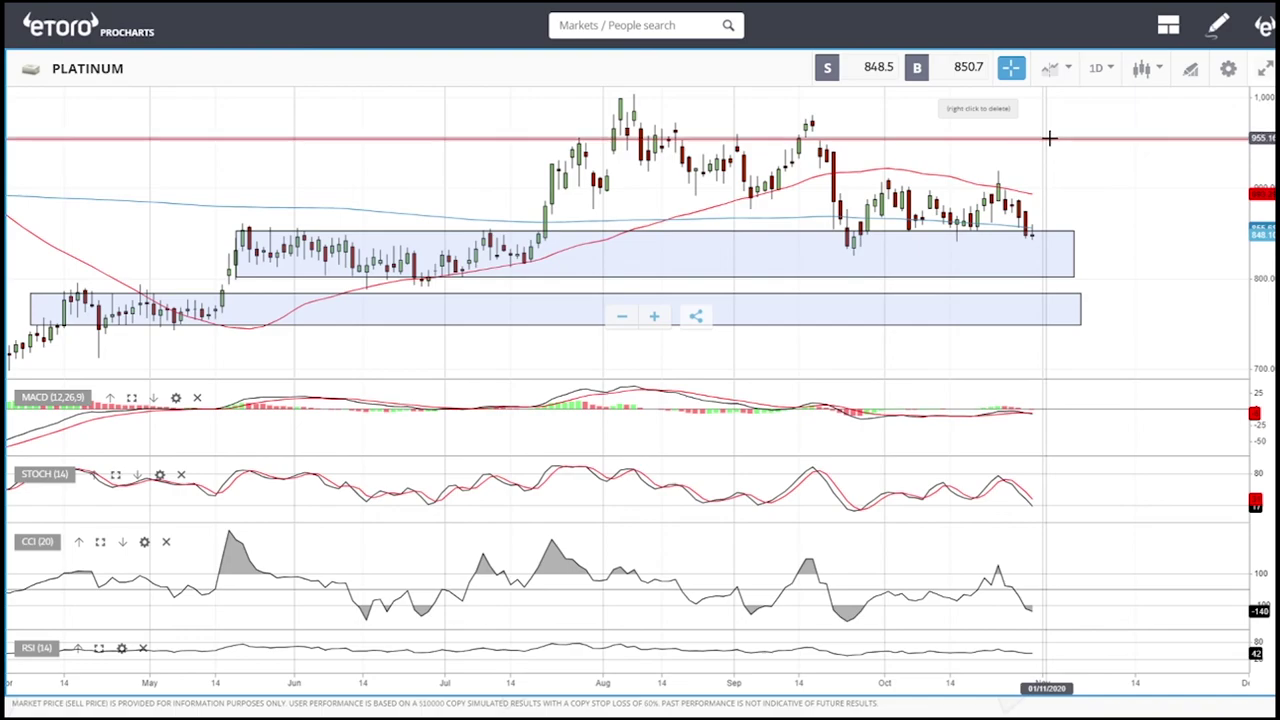
click(1188, 70)
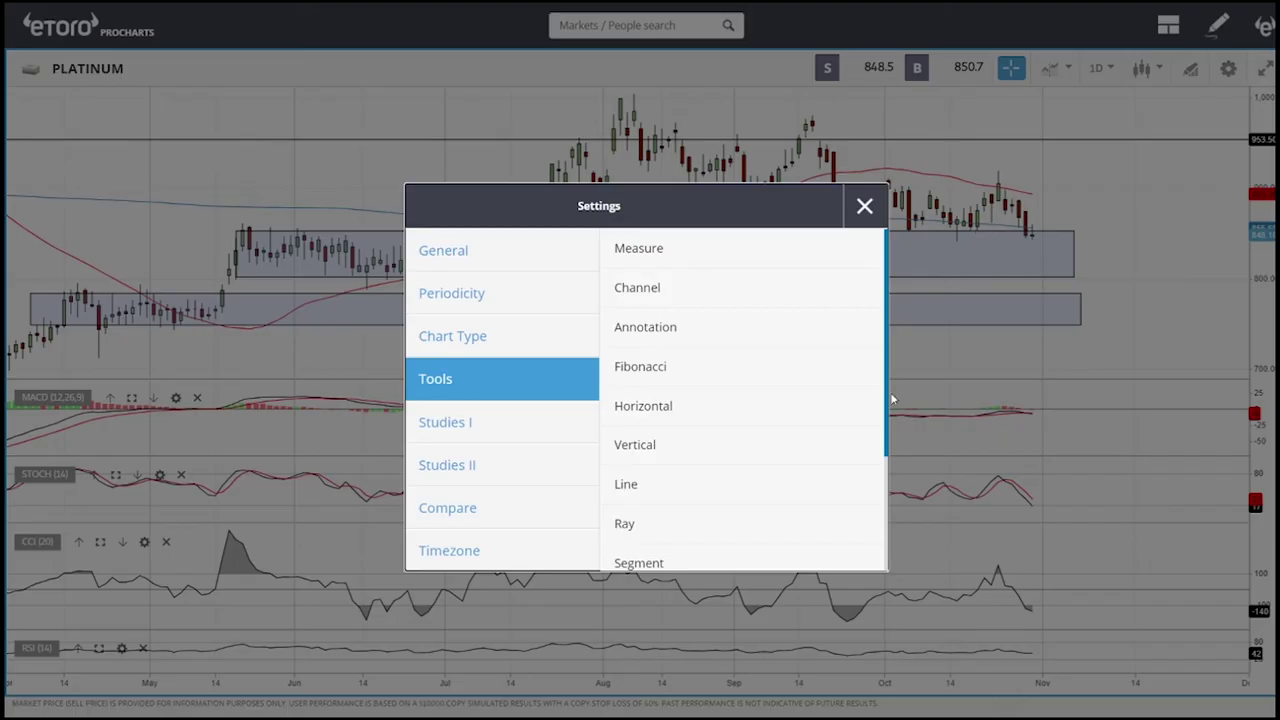
click(663, 420)
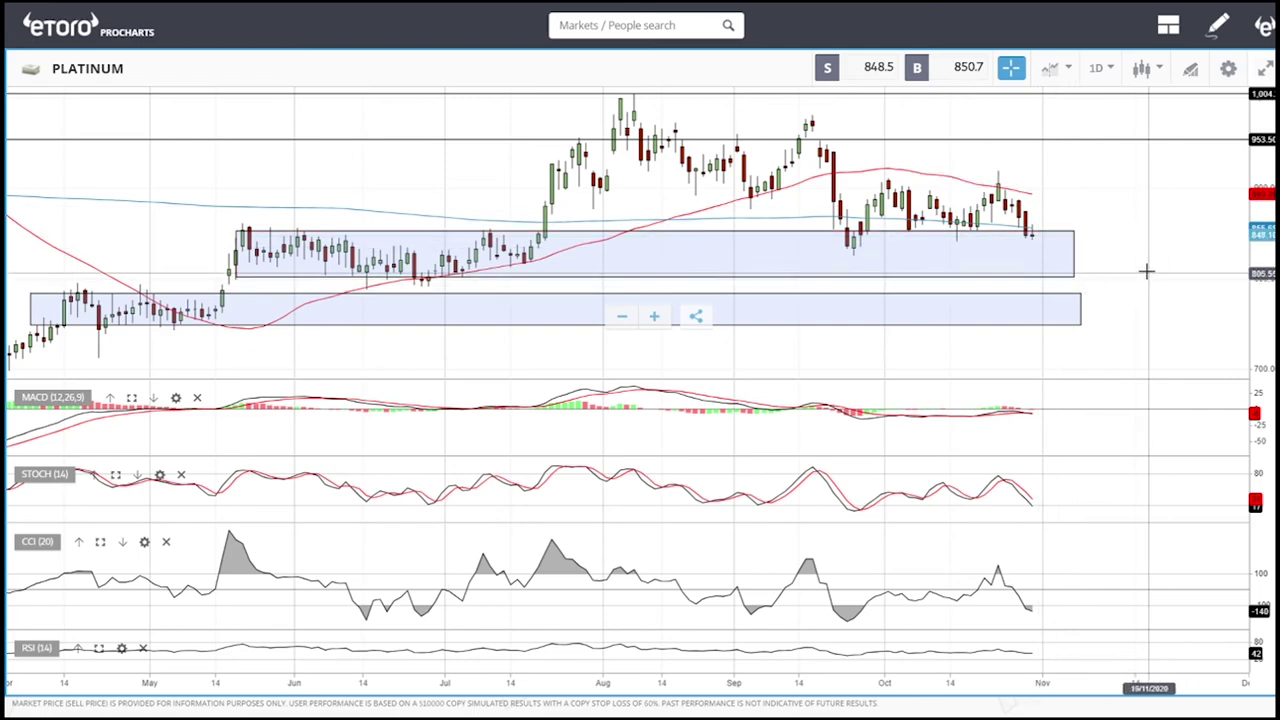
scroll(1146, 270, down, 3)
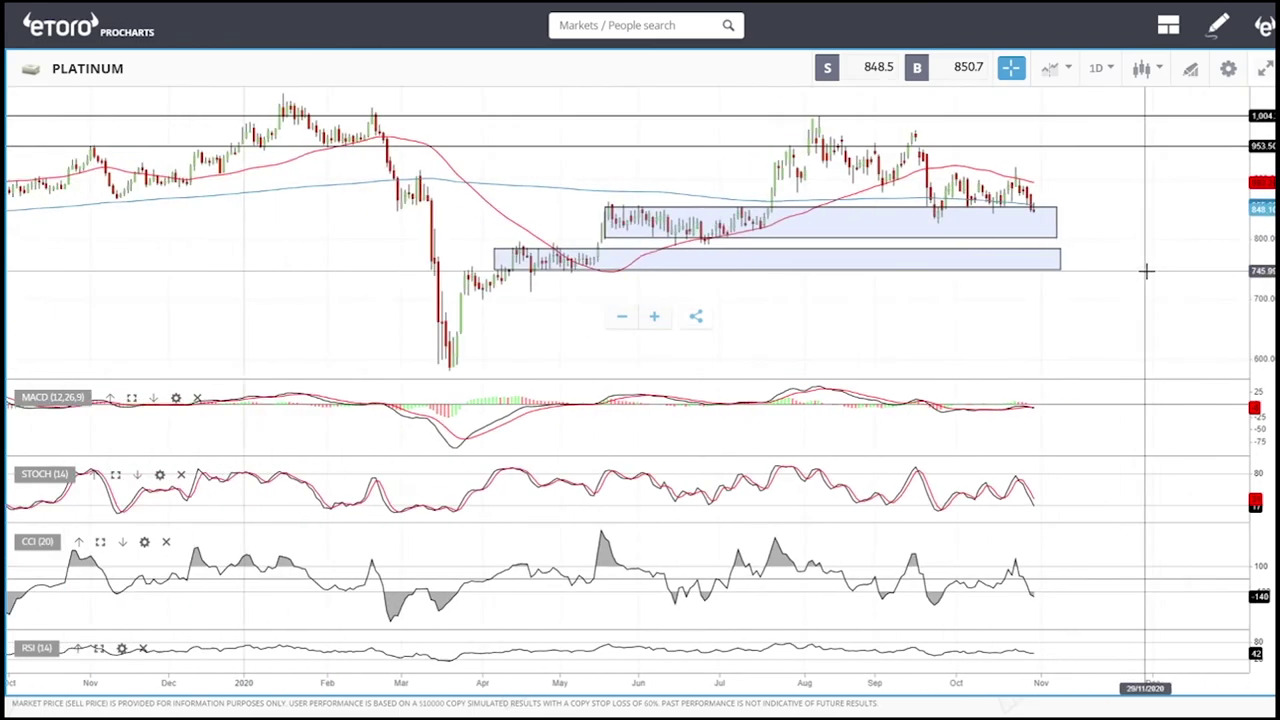
scroll(1146, 270, down, 2)
scroll(1131, 223, up, 5)
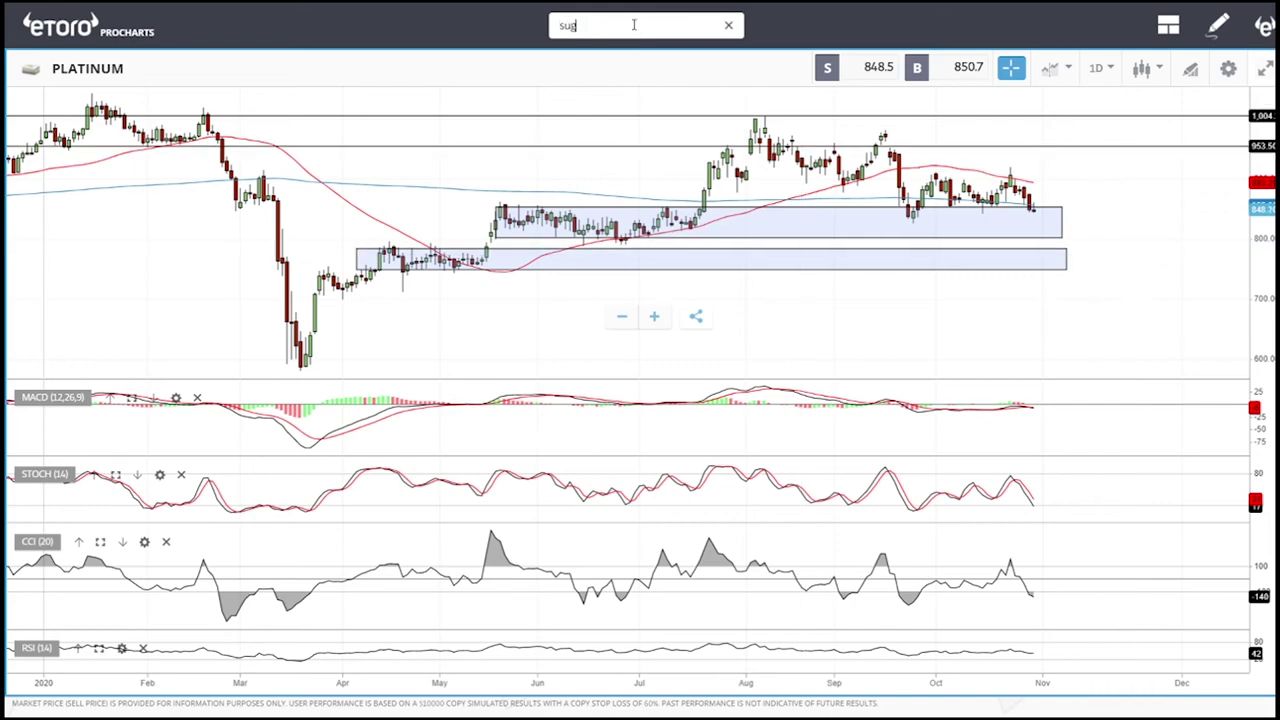
Load the SUGAR chart from the search results and adjust the view
click(558, 90)
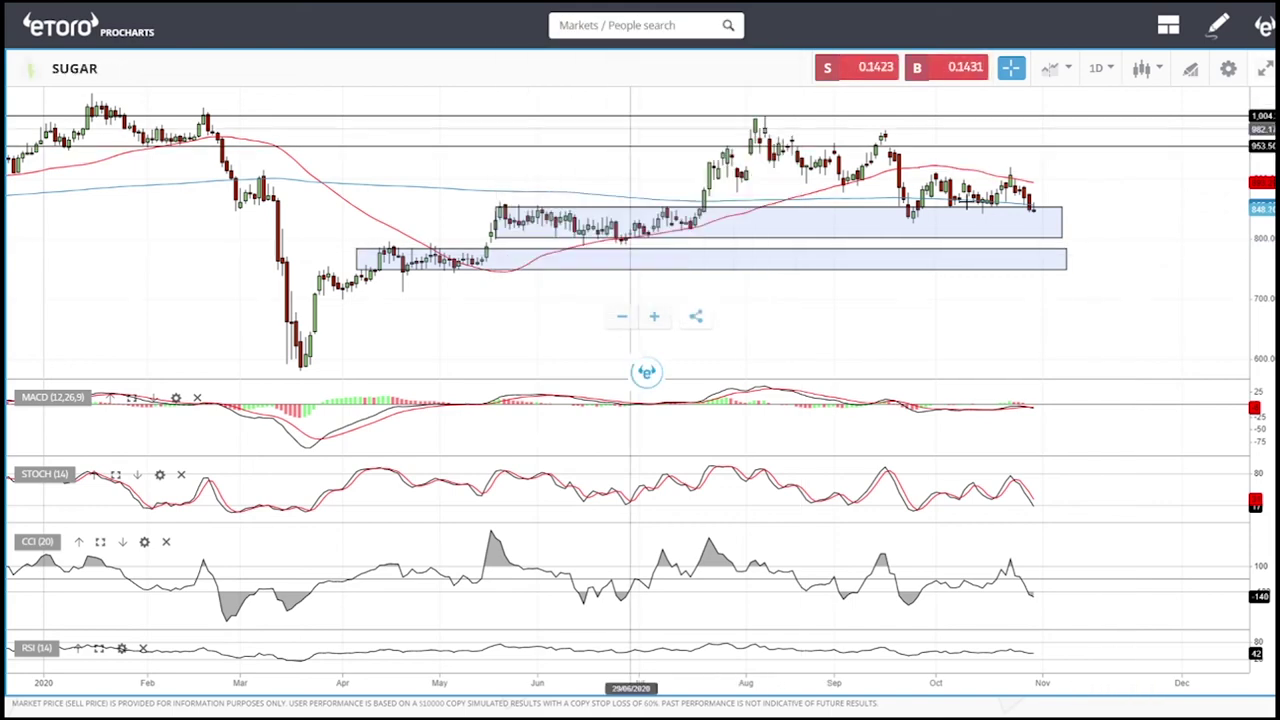
scroll(1130, 245, up, 3)
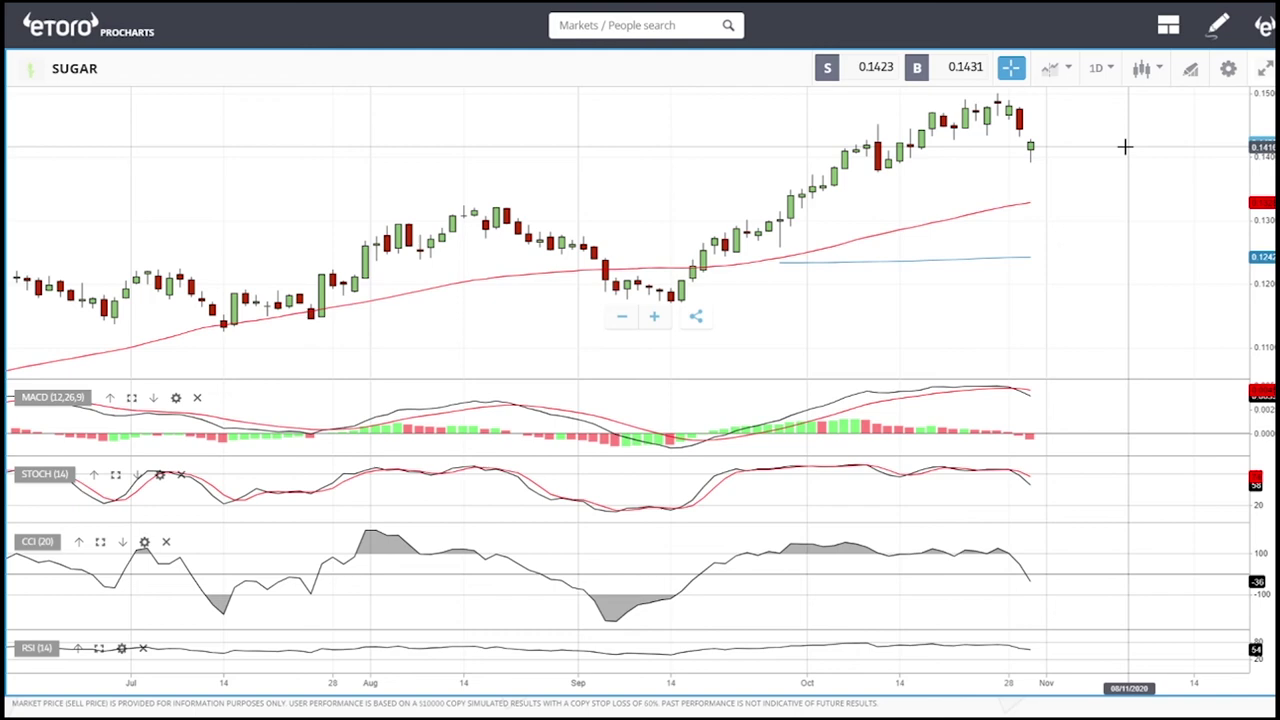
scroll(1125, 147, down, 5)
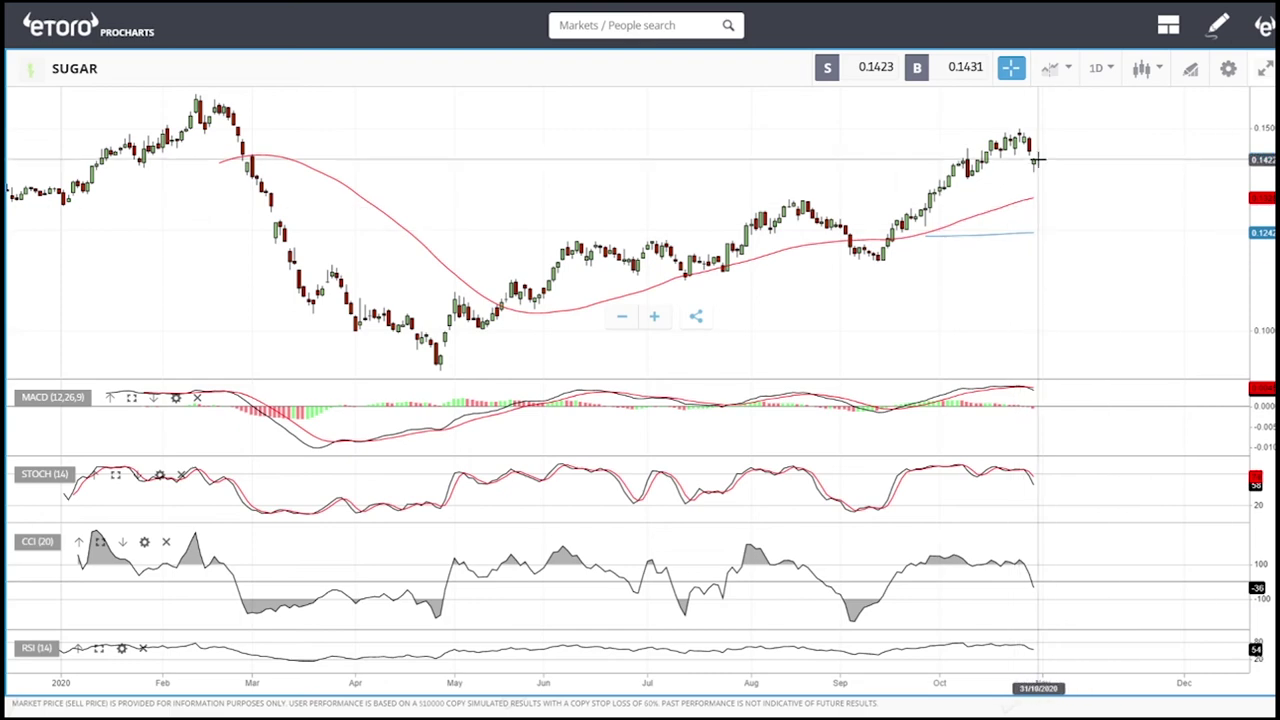
scroll(1100, 230, up, 4)
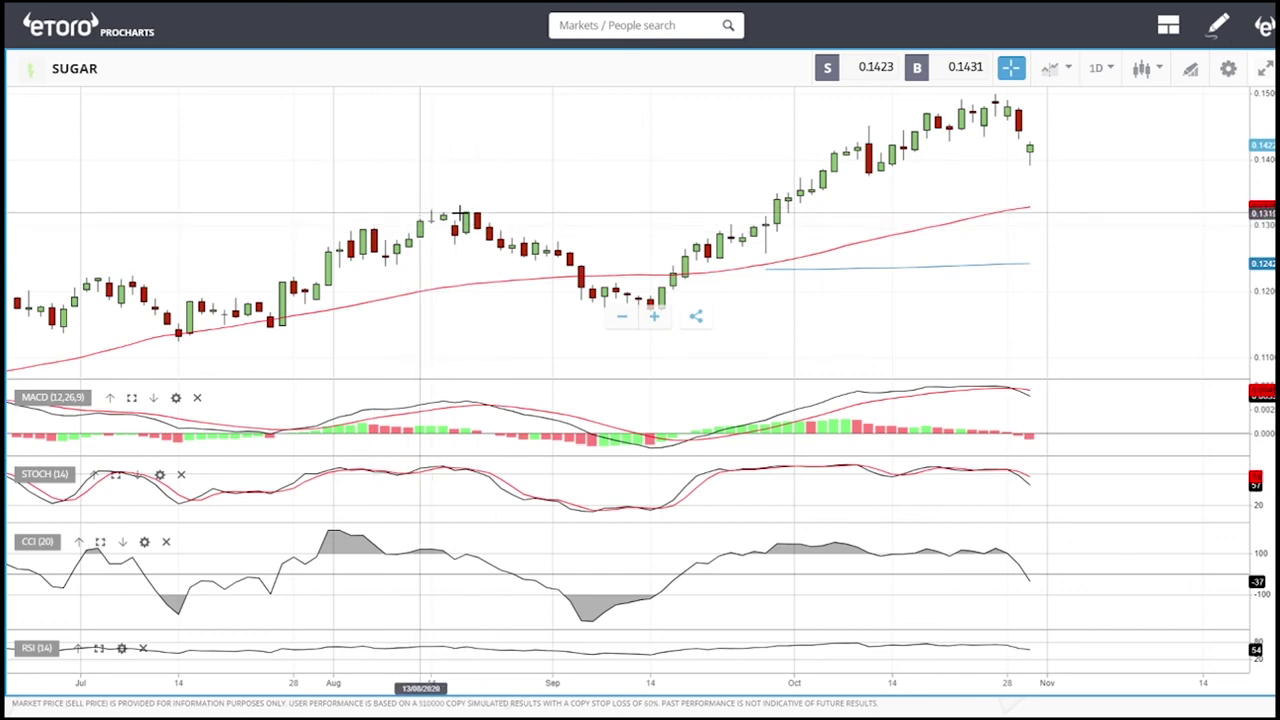
Place horizontal lines near 0.1326 and 0.1377 on the SUGAR chart
click(1190, 70)
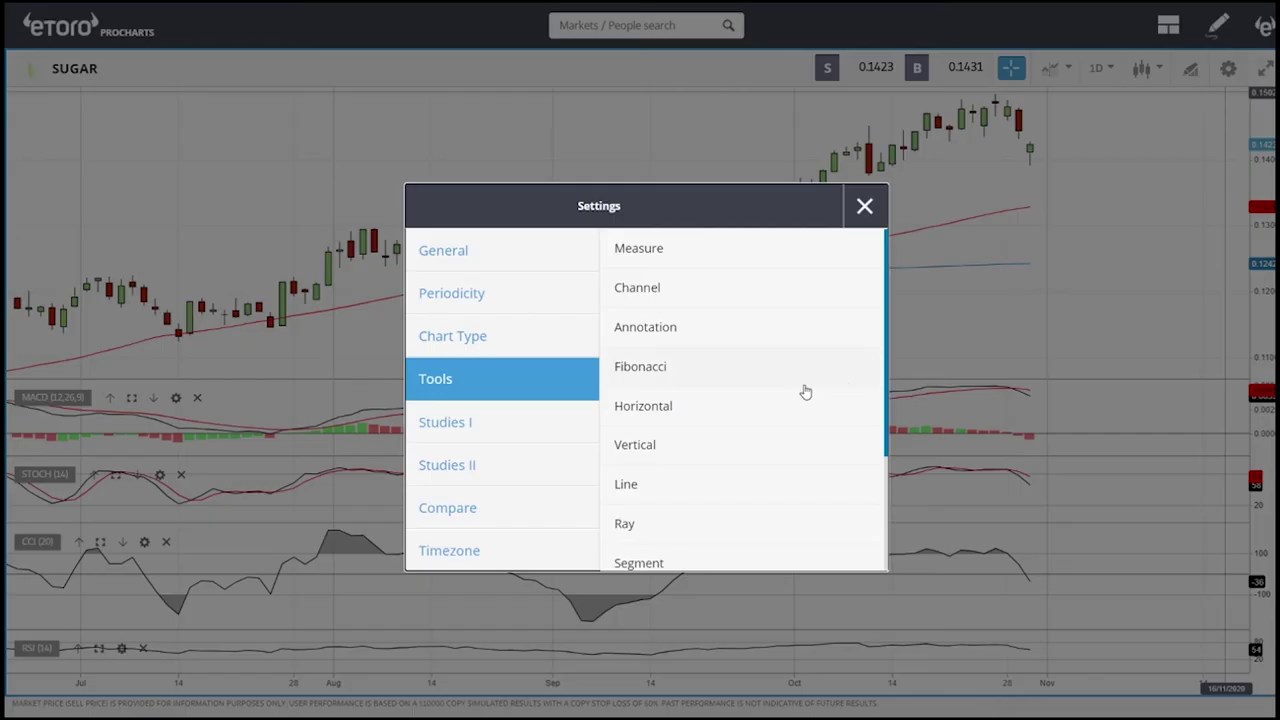
click(656, 405)
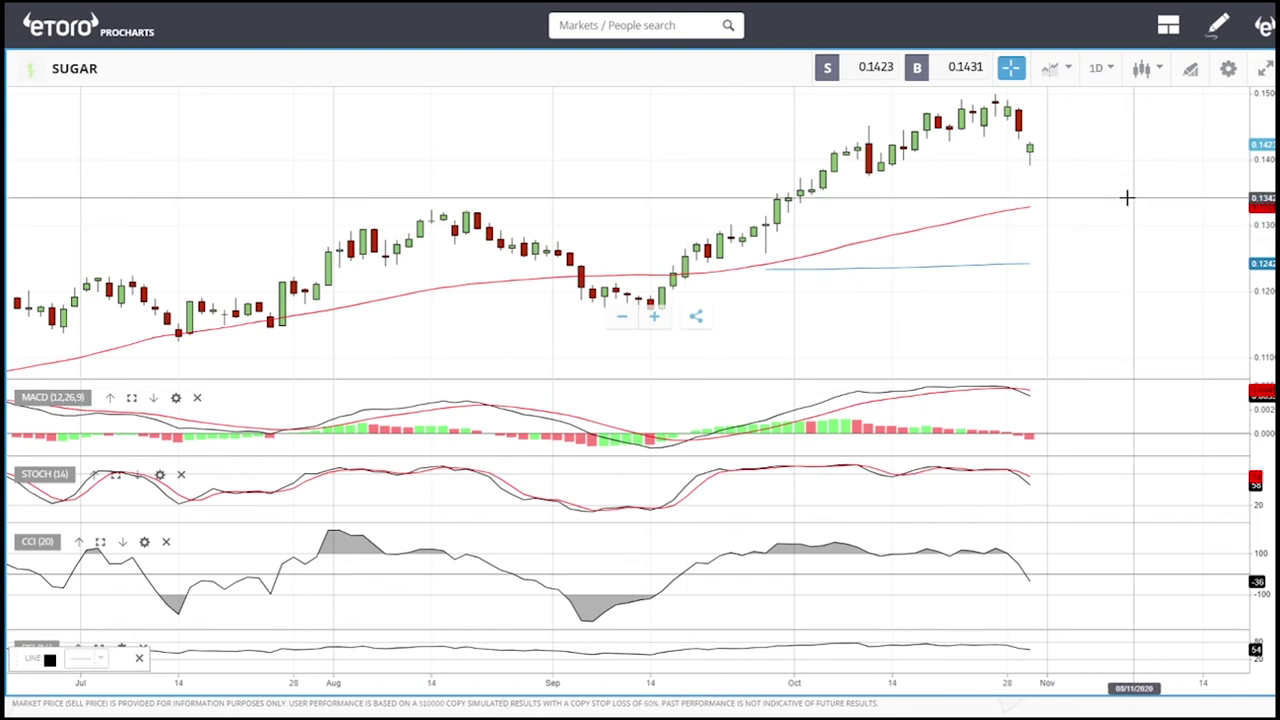
click(1101, 207)
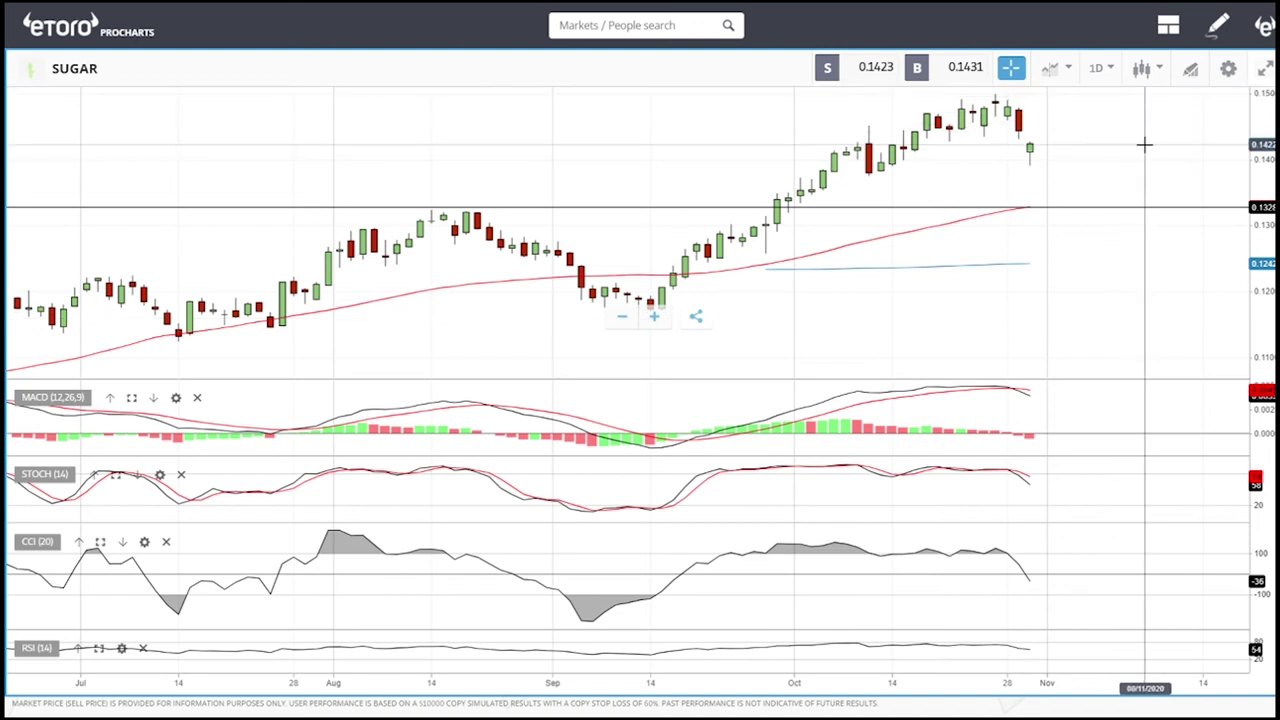
click(1190, 68)
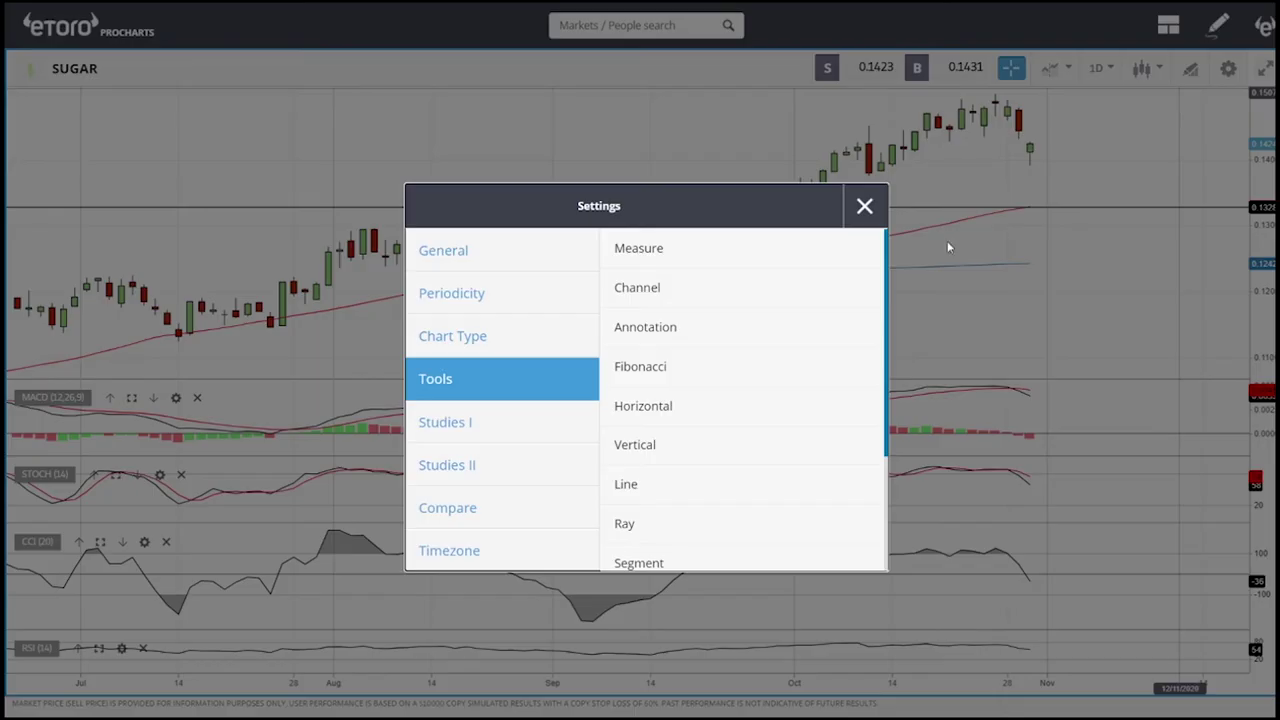
click(678, 413)
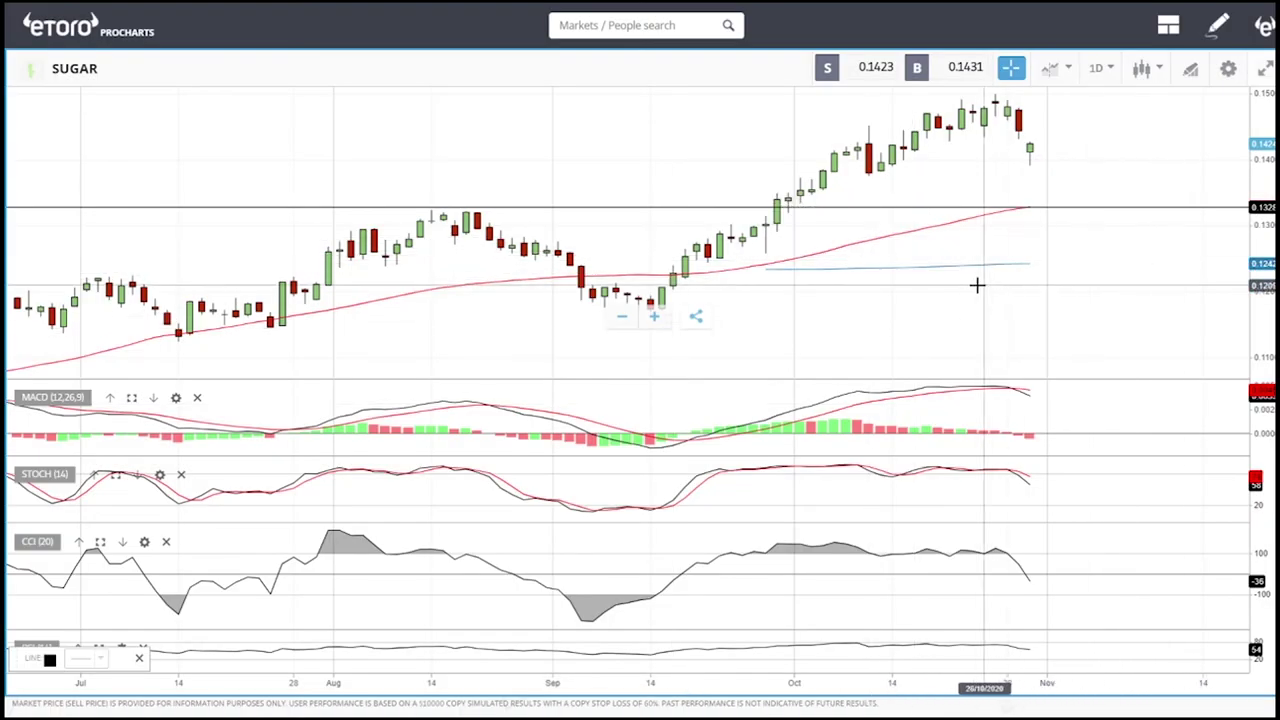
click(902, 175)
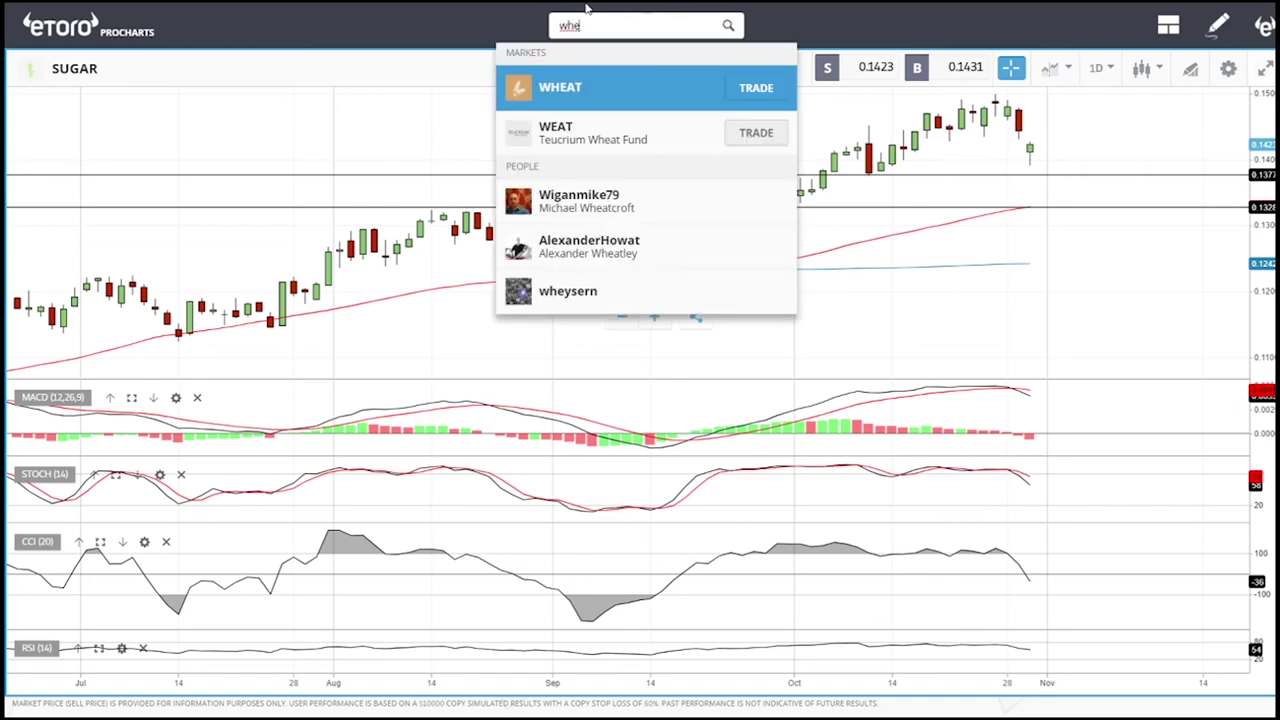
Load the WHEAT daily chart and draw horizontal support lines near 592 and 573.89
click(554, 86)
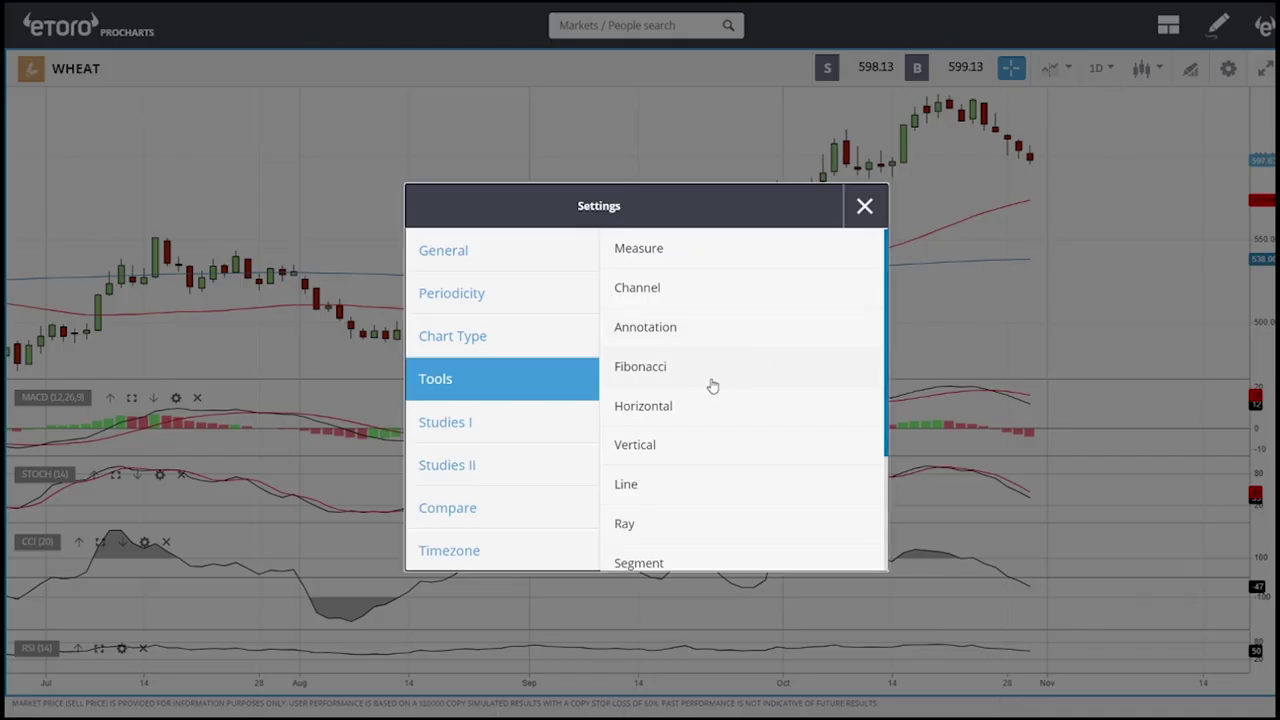
click(675, 413)
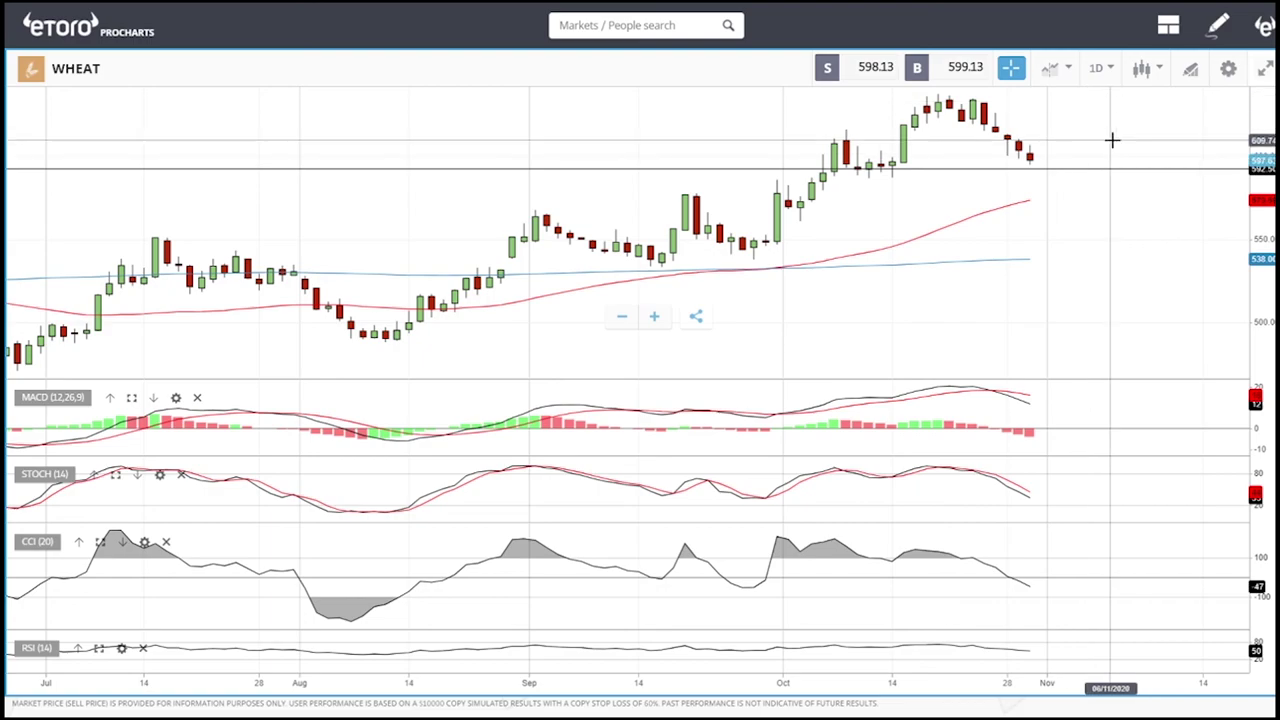
click(1191, 70)
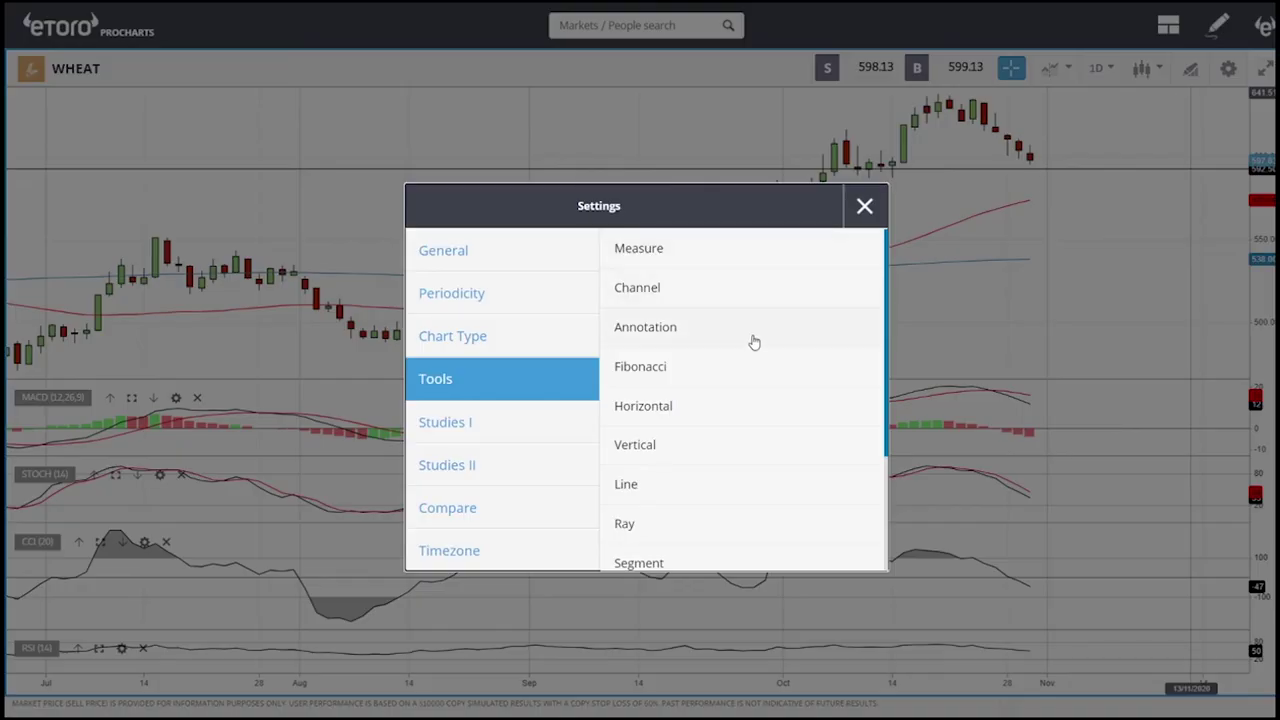
click(675, 410)
click(1041, 200)
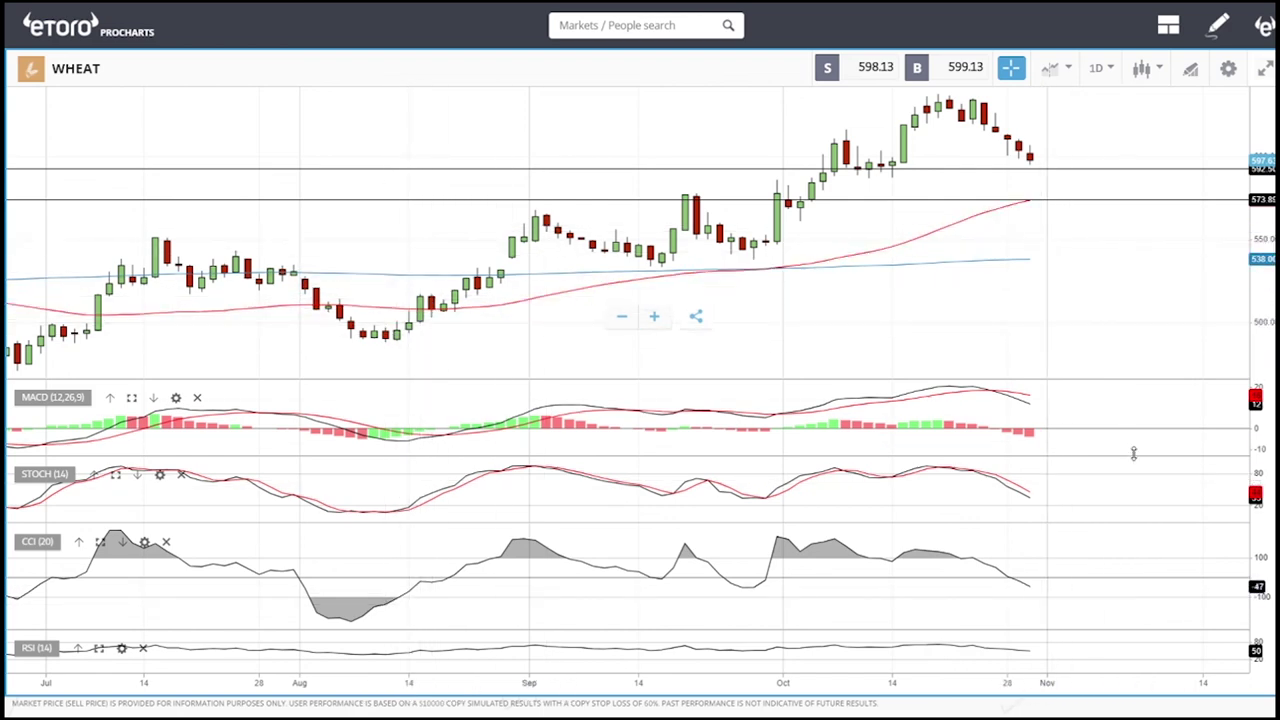
scroll(1086, 272, down, 5)
scroll(1086, 272, up, 3)
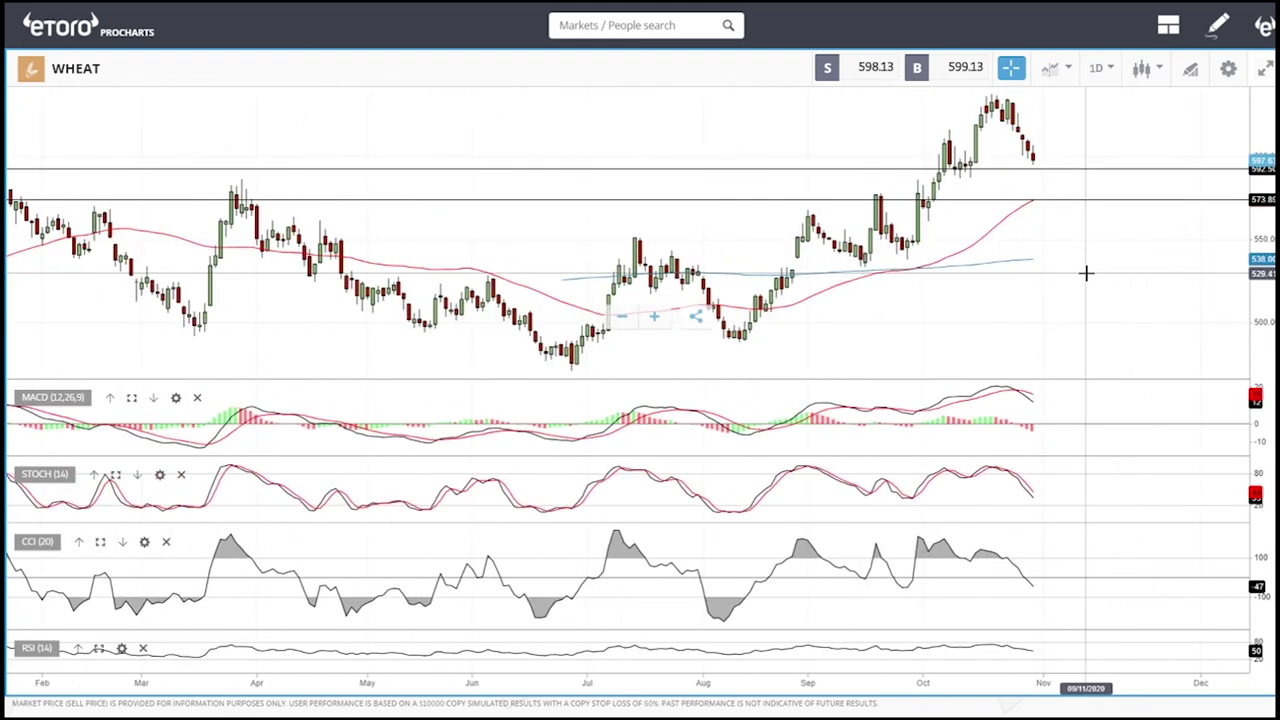